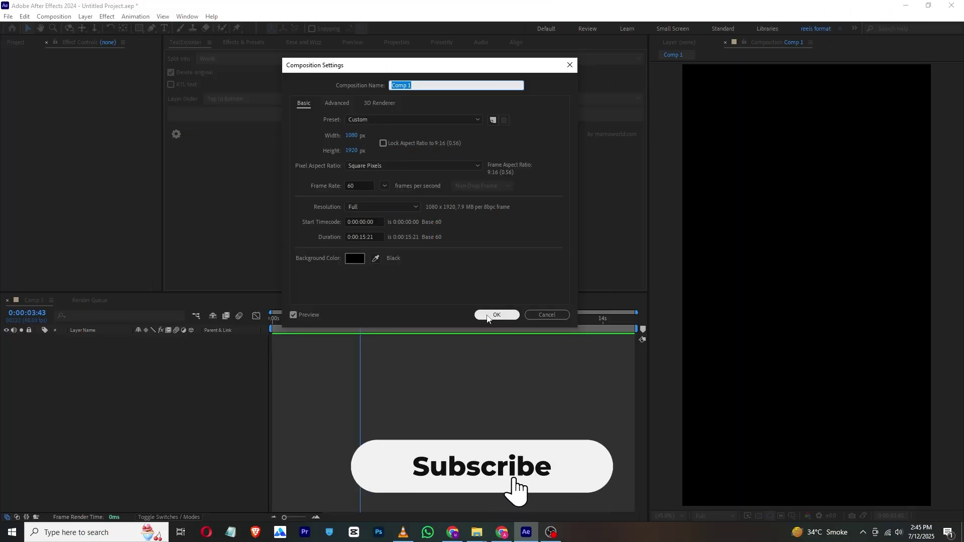
Step: Confirm the 1080 × 1920, 60 fps composition and add a full-frame solid in light gray AAAAAA
left_click(496, 315)
right_click(78, 409)
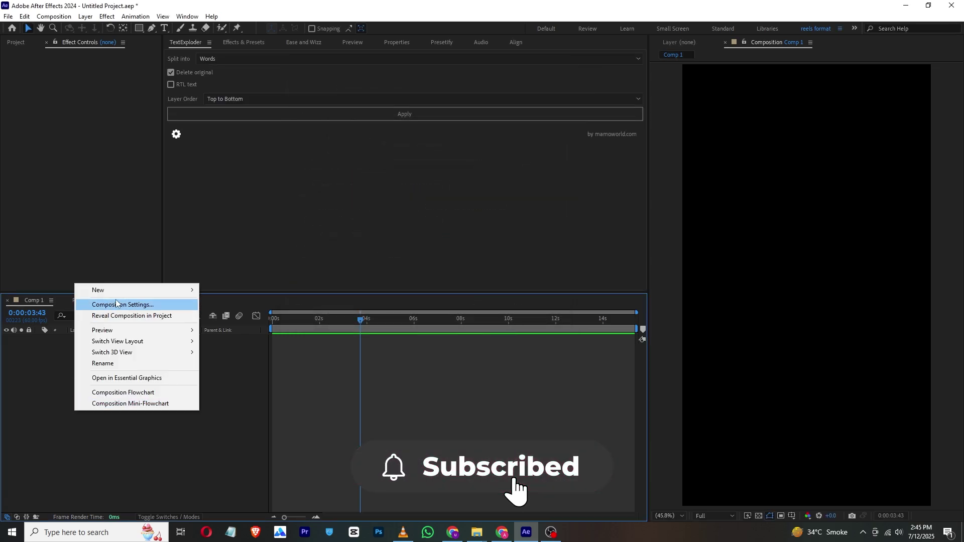
mouse_move(150, 290)
left_click(260, 318)
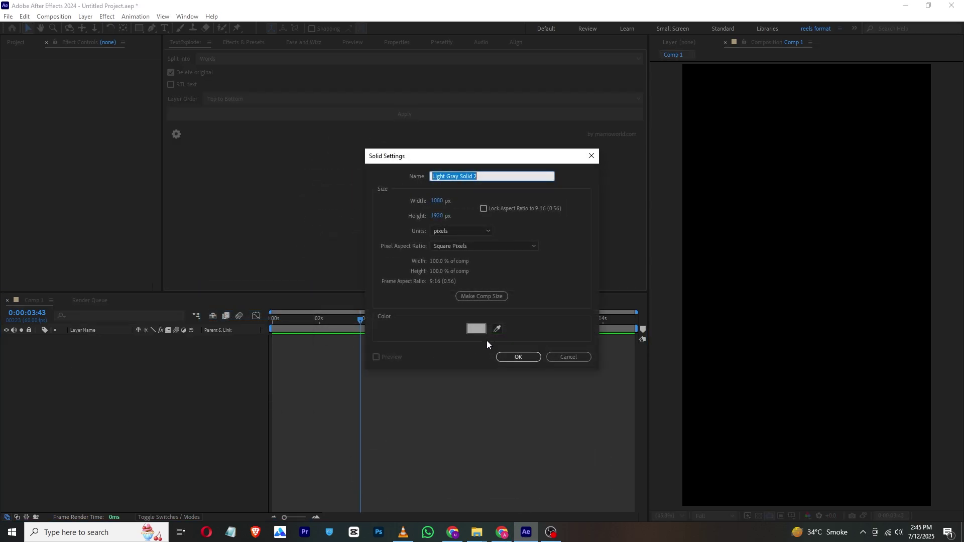
left_click(476, 327)
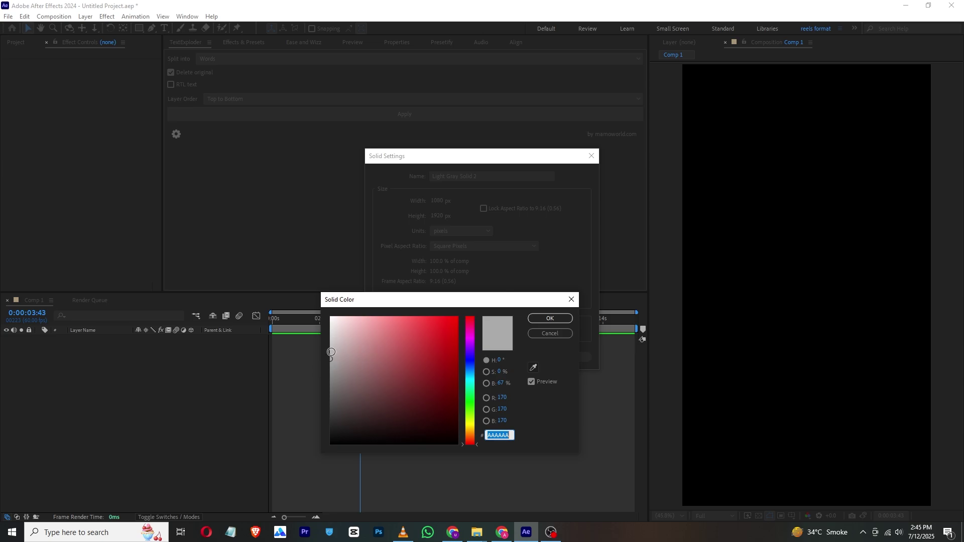
left_click(533, 321)
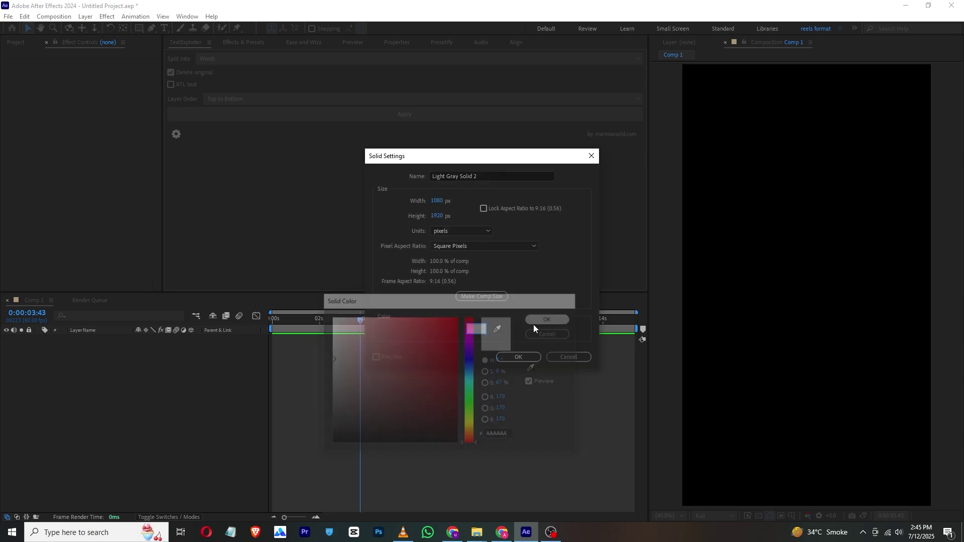
left_click(522, 356)
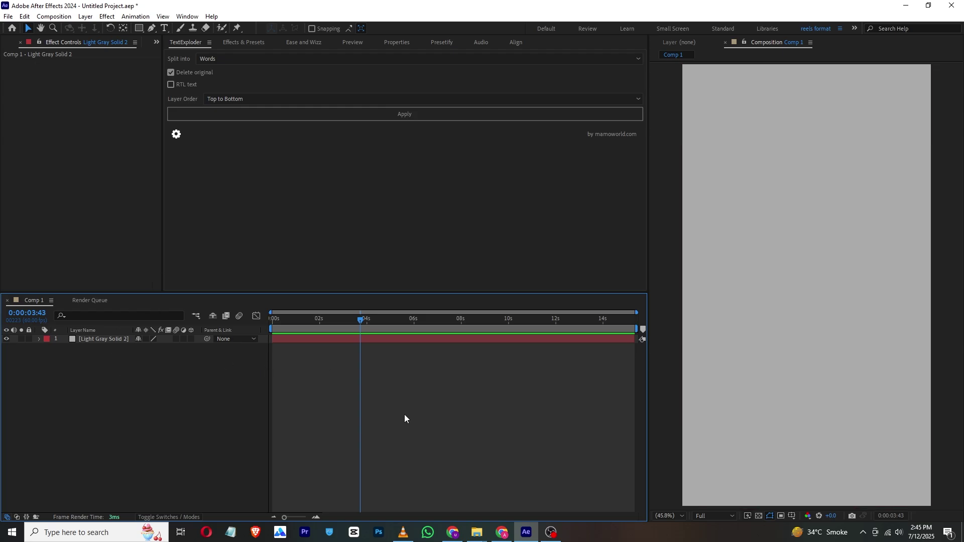
Step: Switch to VLC media player and review the opening of the reference video test sample.mp4
left_click(403, 532)
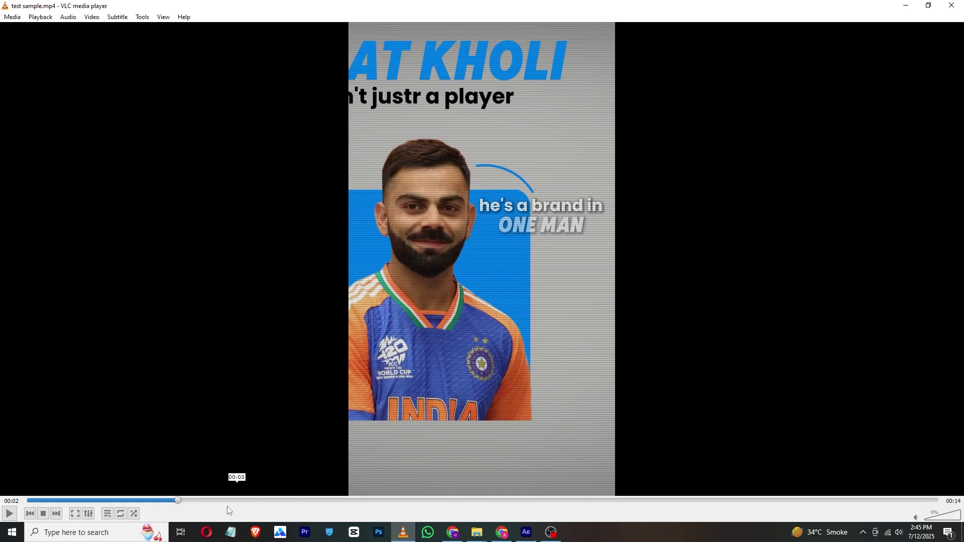
left_click(37, 500)
left_click(9, 514)
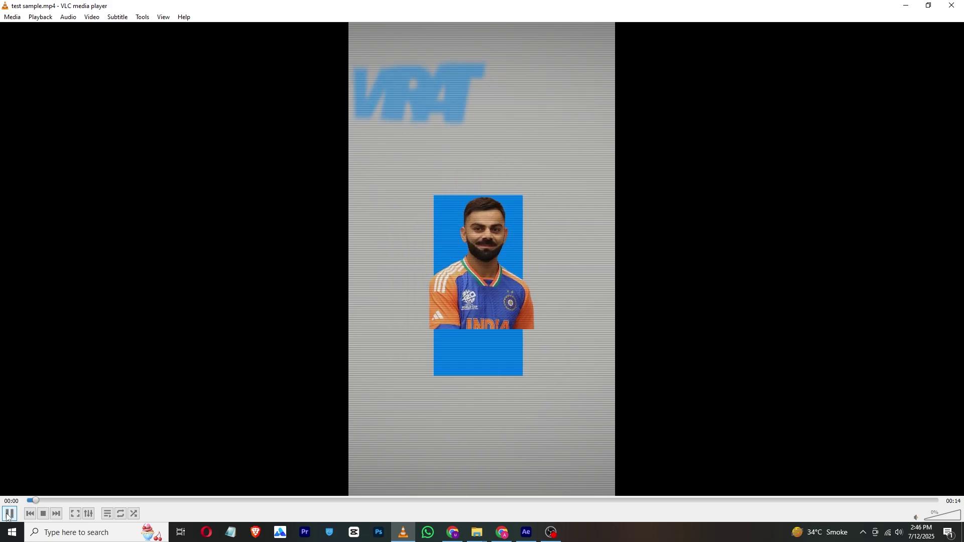
key("space")
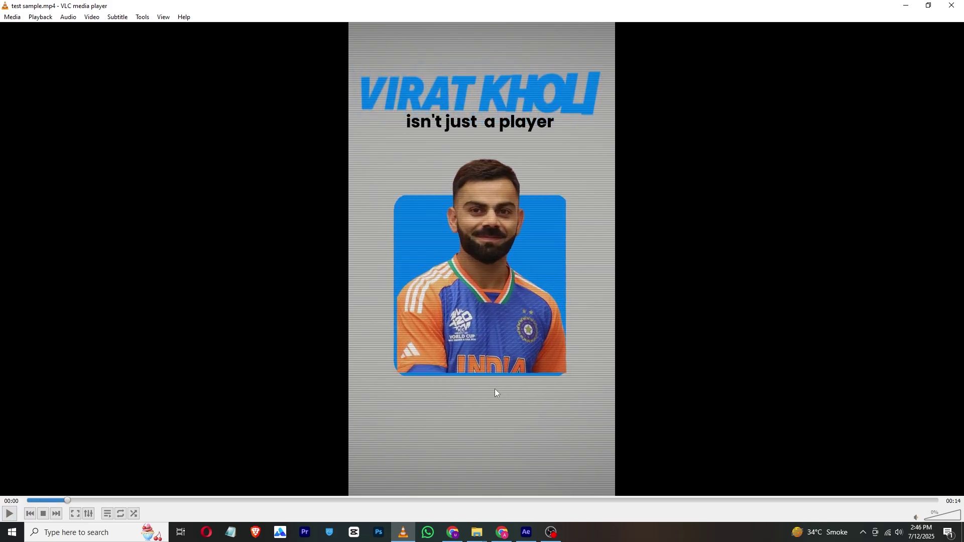
Step: Switch back to After Effects and, at the composition start, draw a blue rectangle about 665 × 735 px near the frame's middle
left_click(524, 536)
key("Home")
right_click(46, 383)
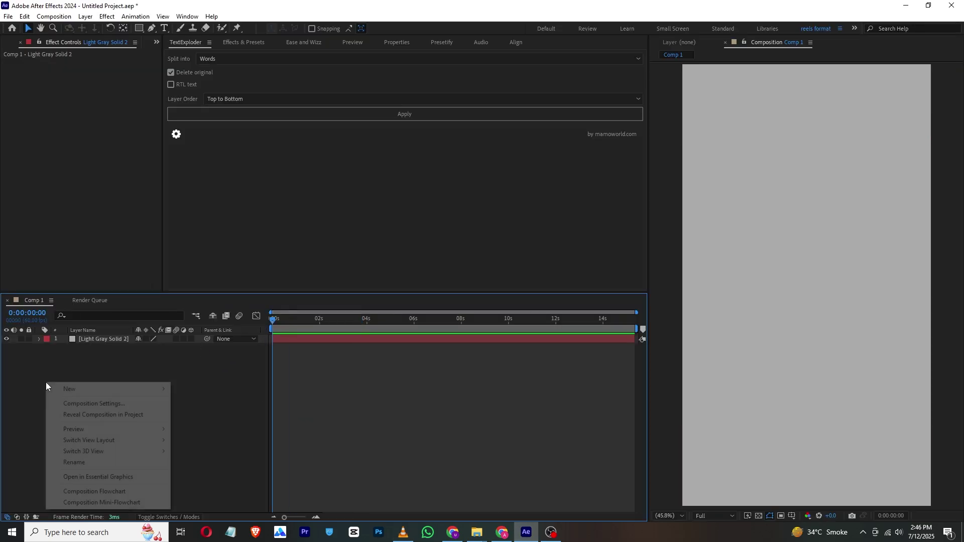
mouse_move(89, 389)
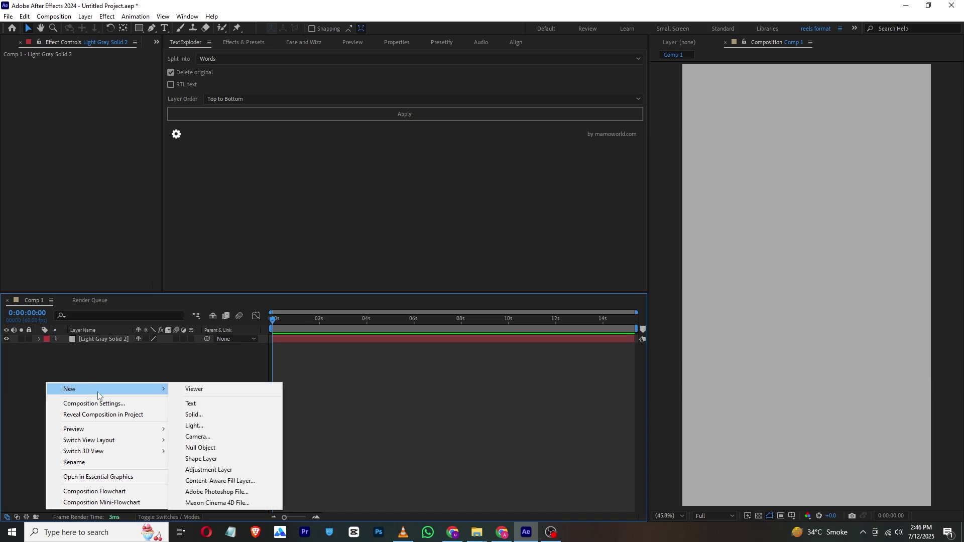
left_click(178, 368)
left_click(139, 29)
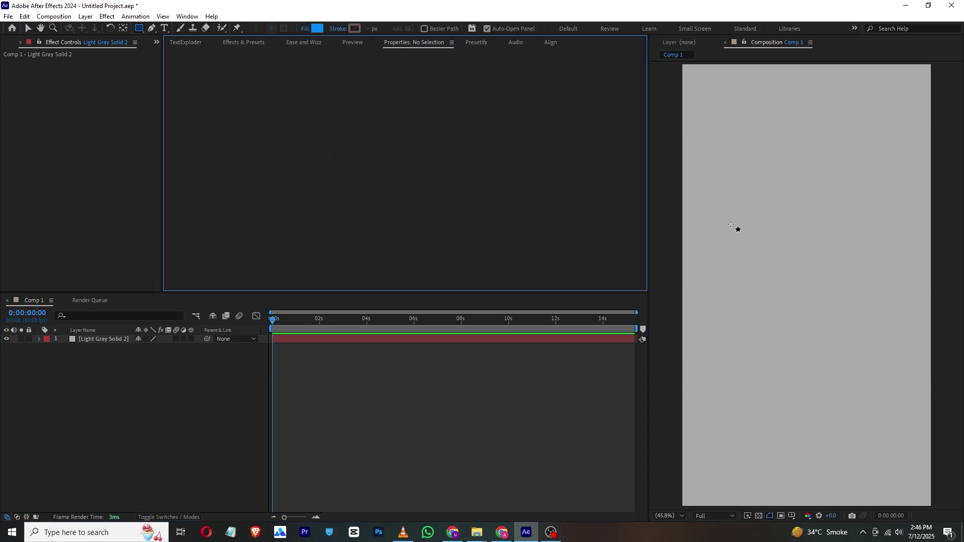
mouse_move(730, 224)
left_mouse_down()
mouse_move(806, 351)
mouse_move(882, 393)
left_mouse_up()
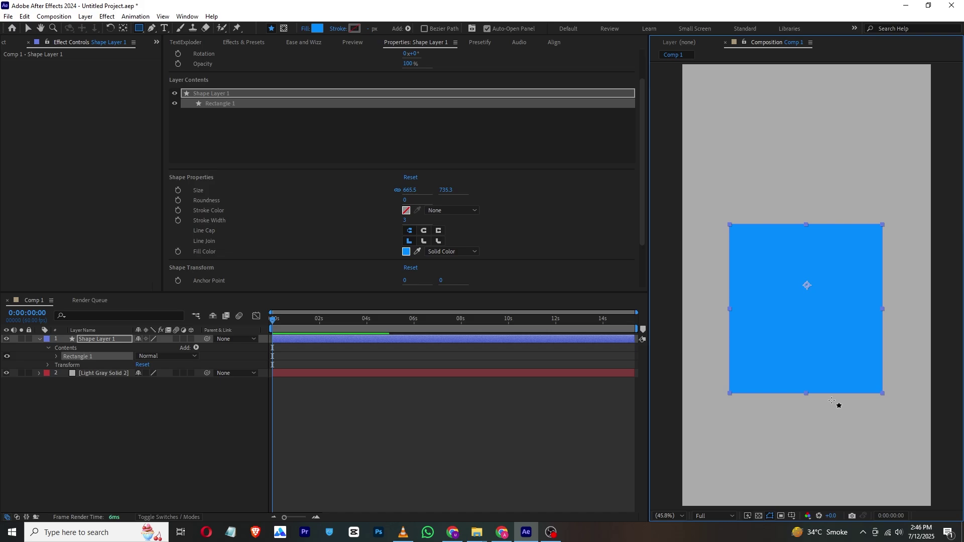
left_click(429, 210)
left_click(438, 228)
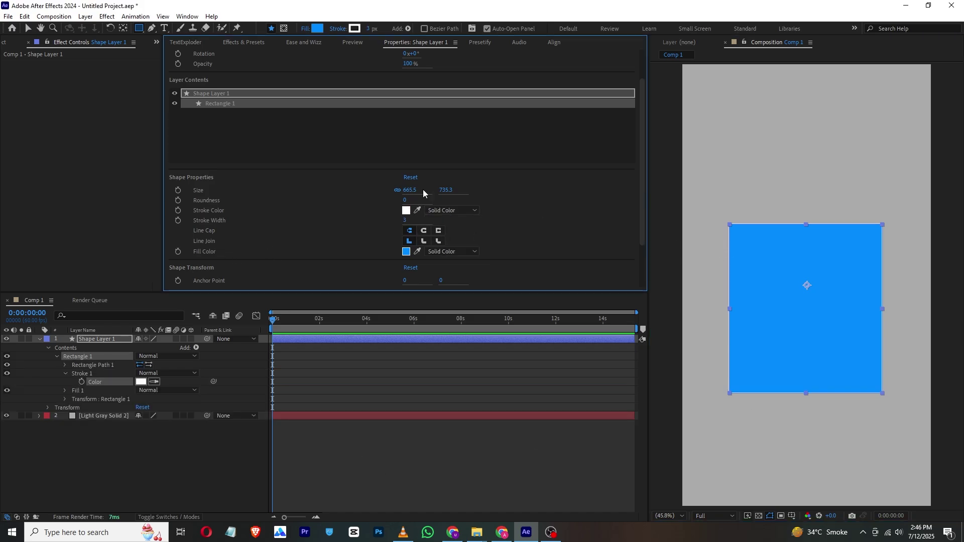
left_click(452, 210)
left_click(444, 207)
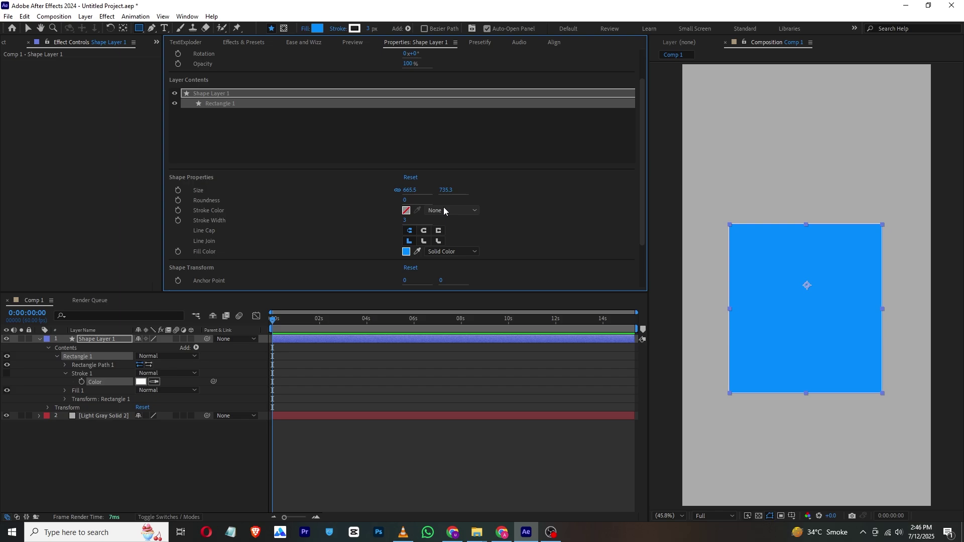
Step: Accept the rectangle's fill color 008AFF and round its corners to 57
left_click(406, 252)
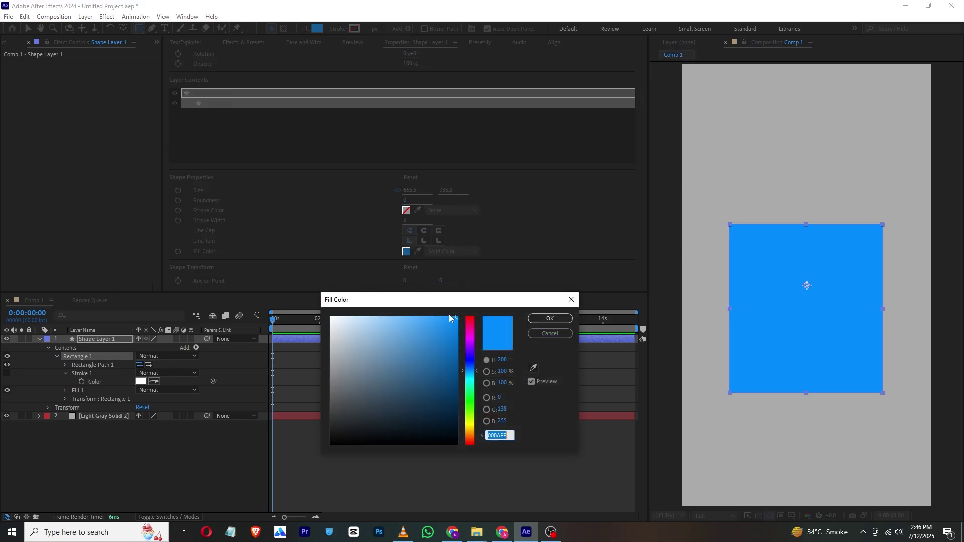
left_click(545, 320)
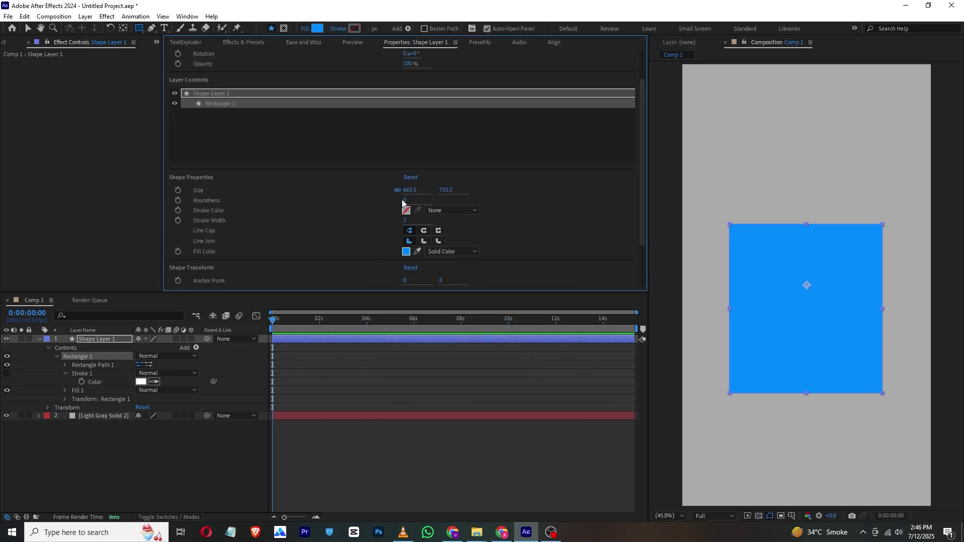
left_click_drag(406, 201, 450, 201)
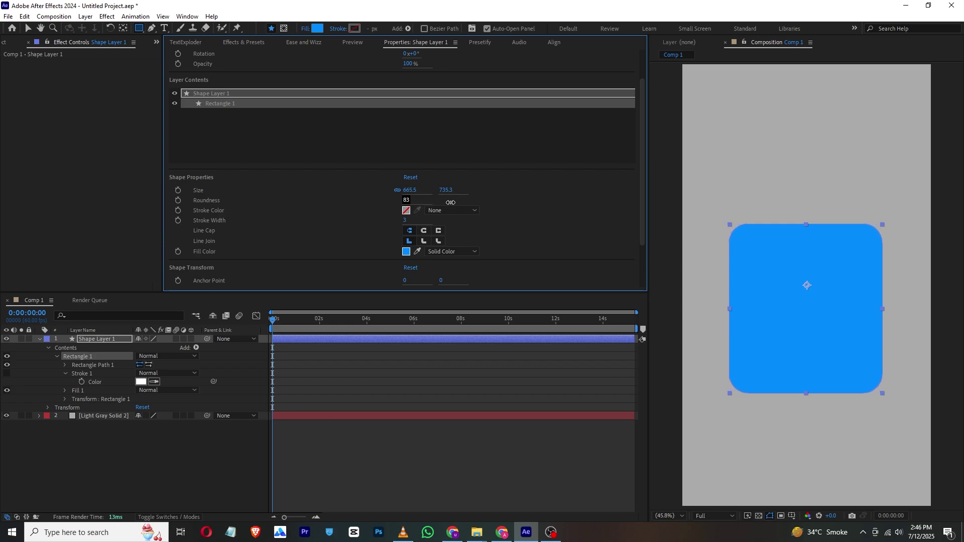
left_click(155, 449)
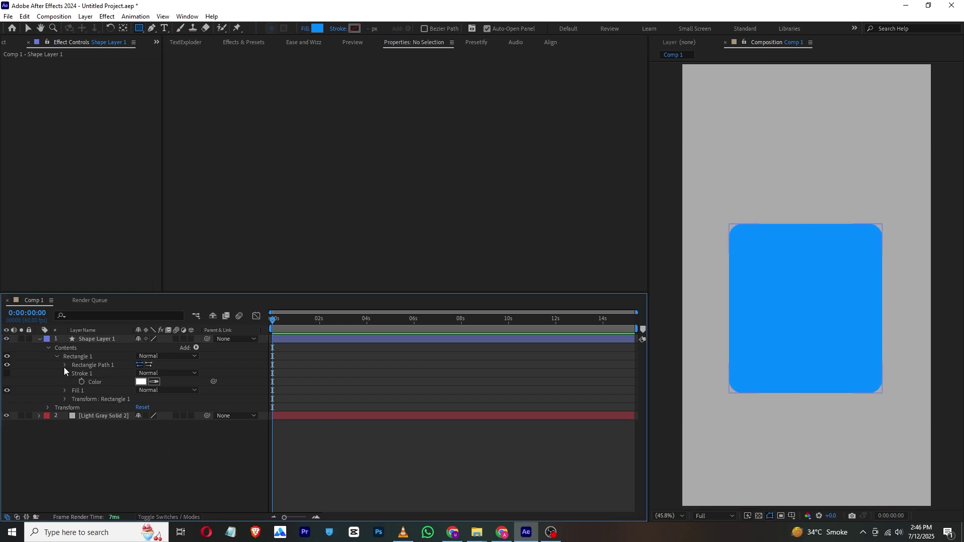
Step: Unlink the rectangle's size proportions, keyframe its Size, and move that keyframe to about 4 seconds
left_click(48, 347)
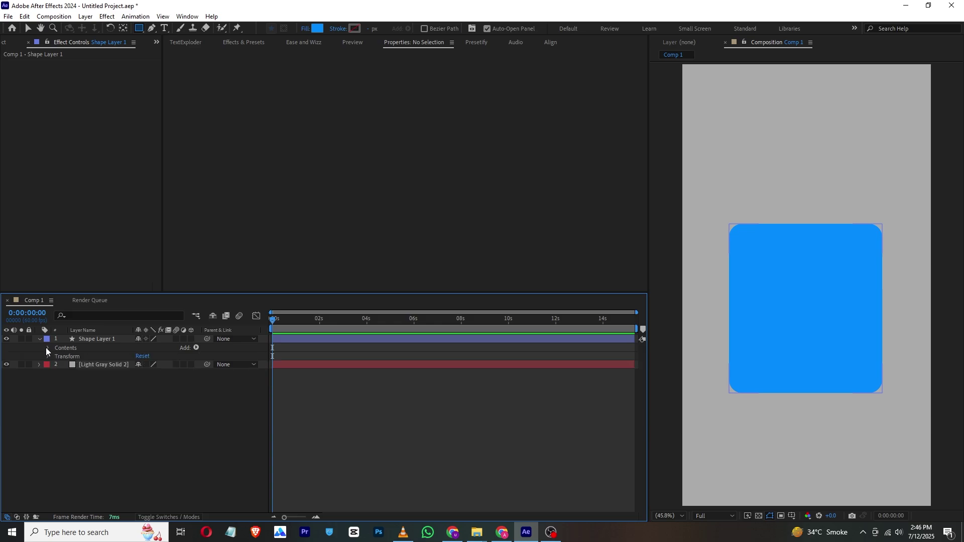
left_click(48, 348)
left_click(66, 366)
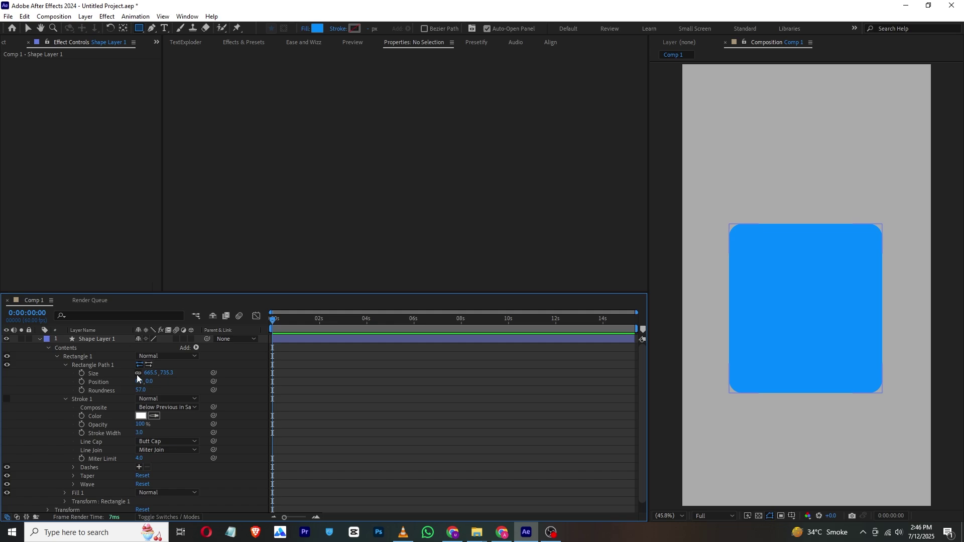
left_click(137, 373)
left_click(81, 374)
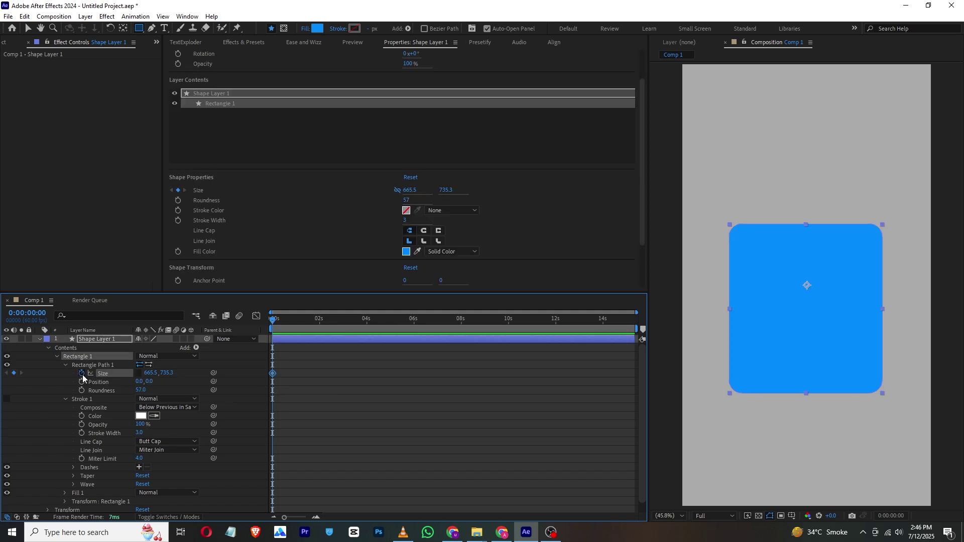
left_click(255, 373)
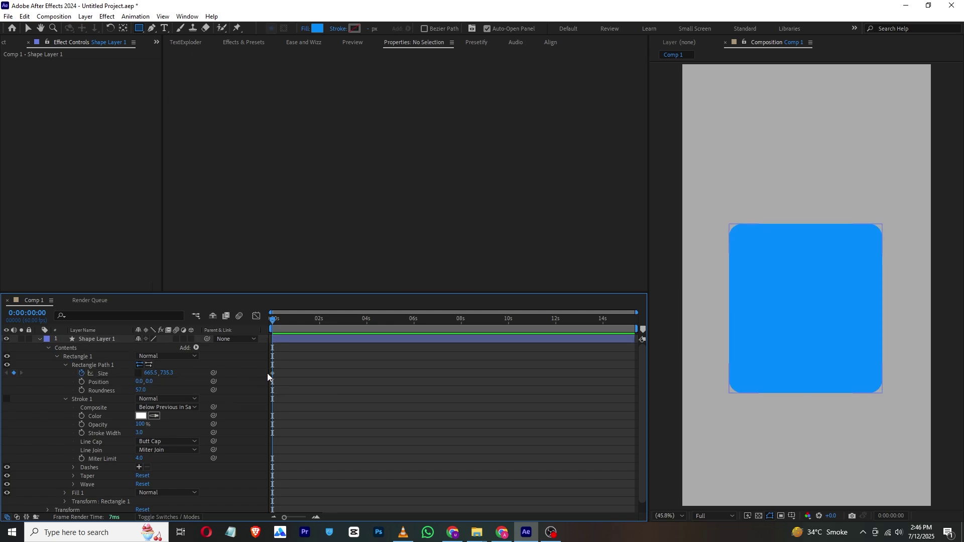
left_click_drag(273, 374, 369, 373)
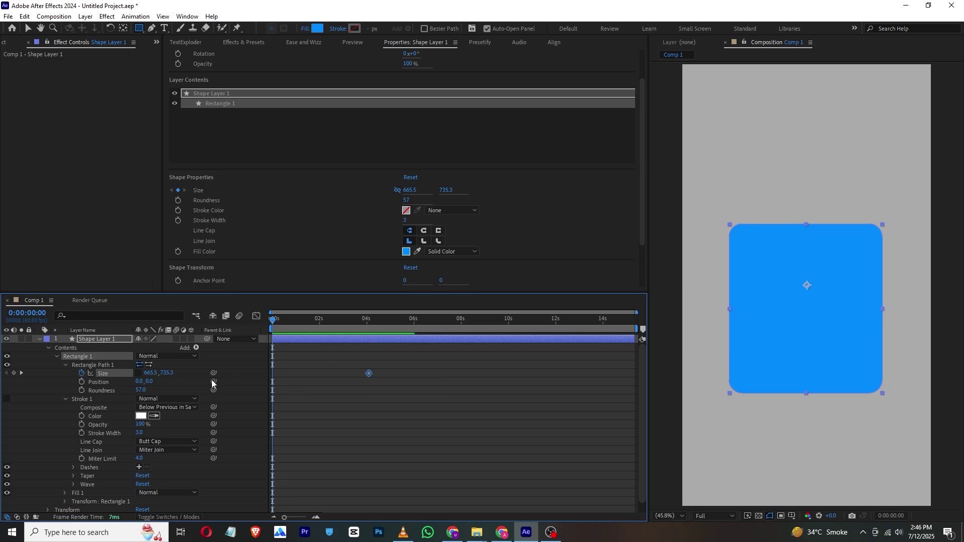
Step: Set the rectangle's width to 0 at time zero, move the full-size keyframe to 0:00:01:34, and preview the motion
left_click_drag(149, 376, 3, 365)
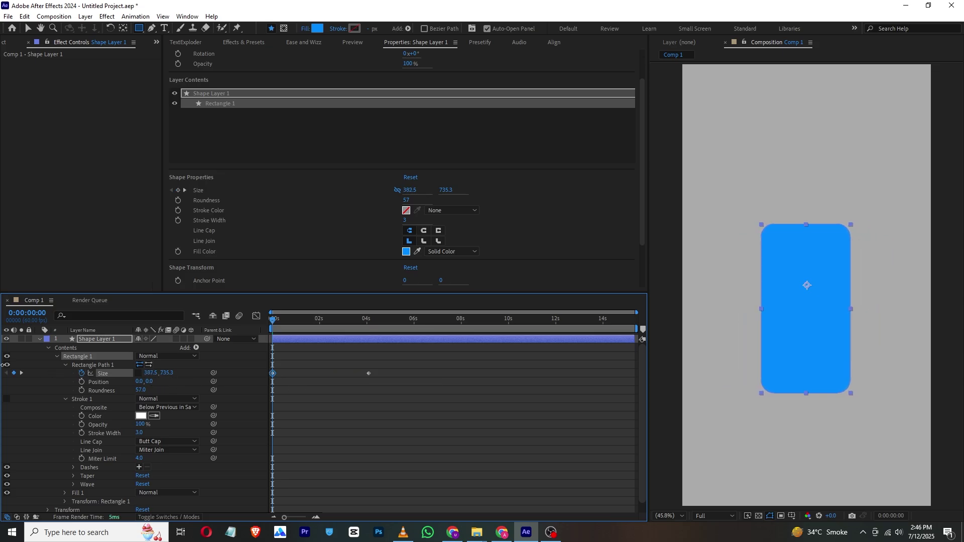
left_click_drag(146, 373, 5, 374)
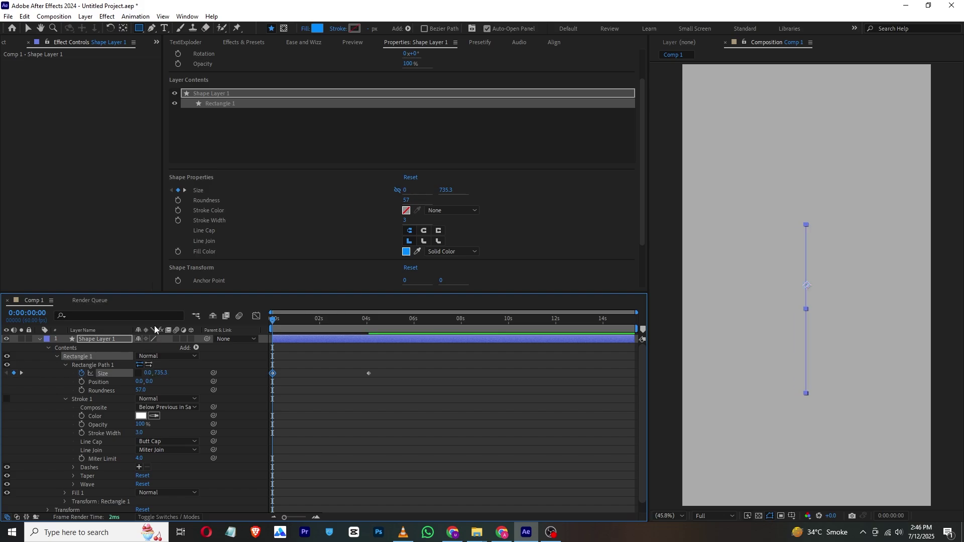
left_click_drag(369, 374, 310, 373)
key("space")
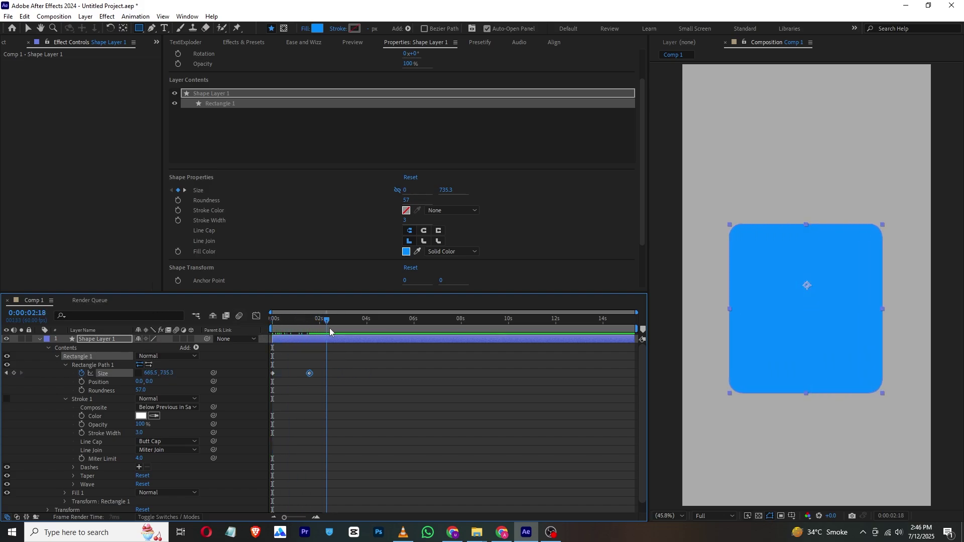
key("space")
key("space")
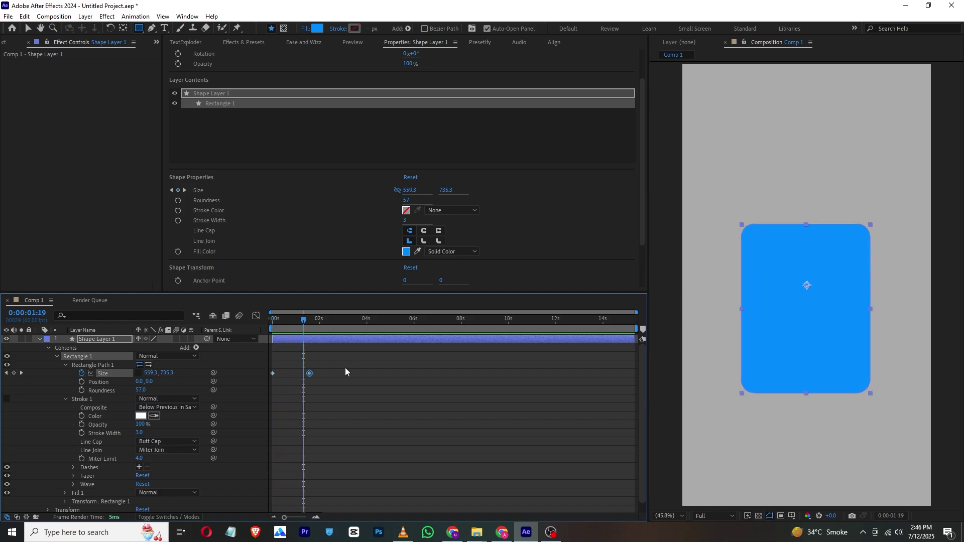
Step: Apply Easy Ease to both Size keyframes, reshape the speed curve for a fast start and long slow finish, and preview it
left_click_drag(345, 368, 206, 390)
key("F9")
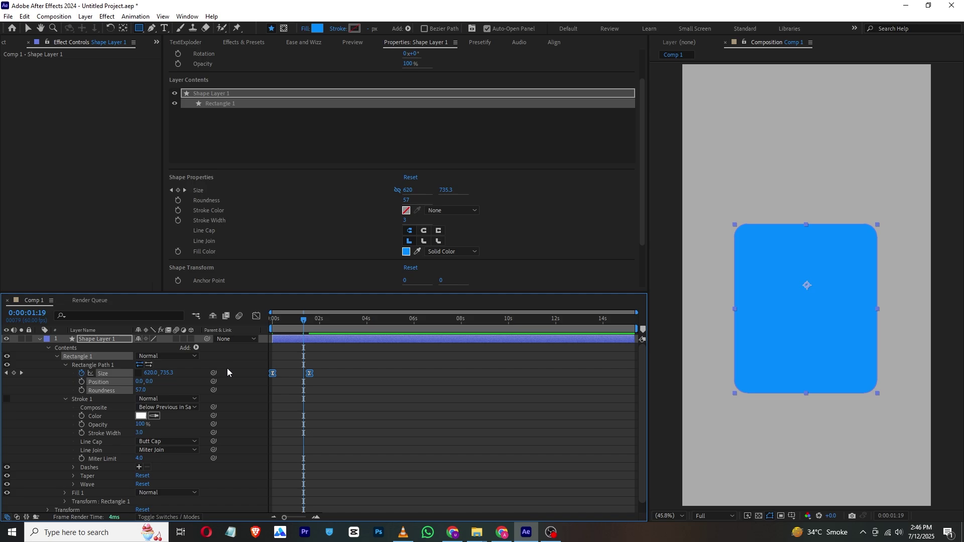
left_click(256, 316)
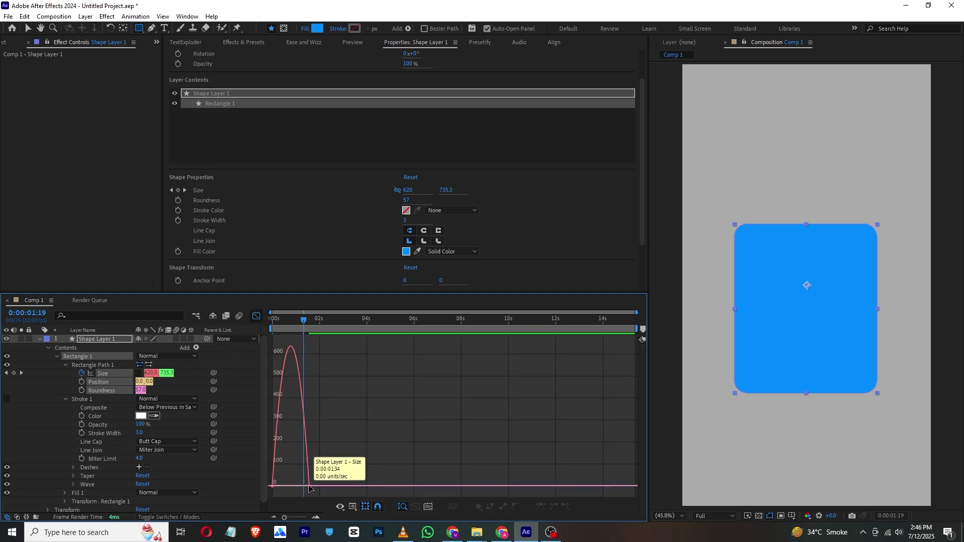
left_click(307, 487)
left_click_drag(303, 486, 280, 487)
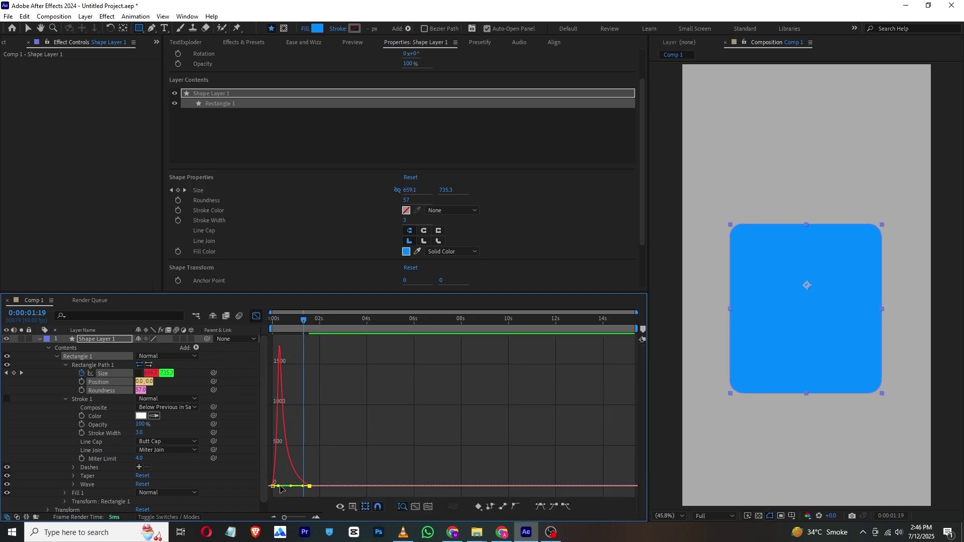
left_click(256, 315)
key("Home")
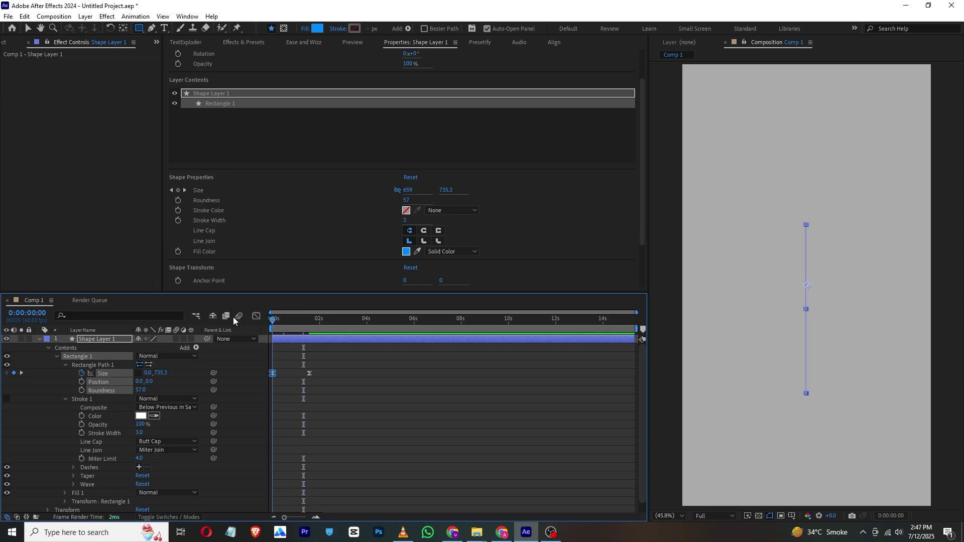
key("space")
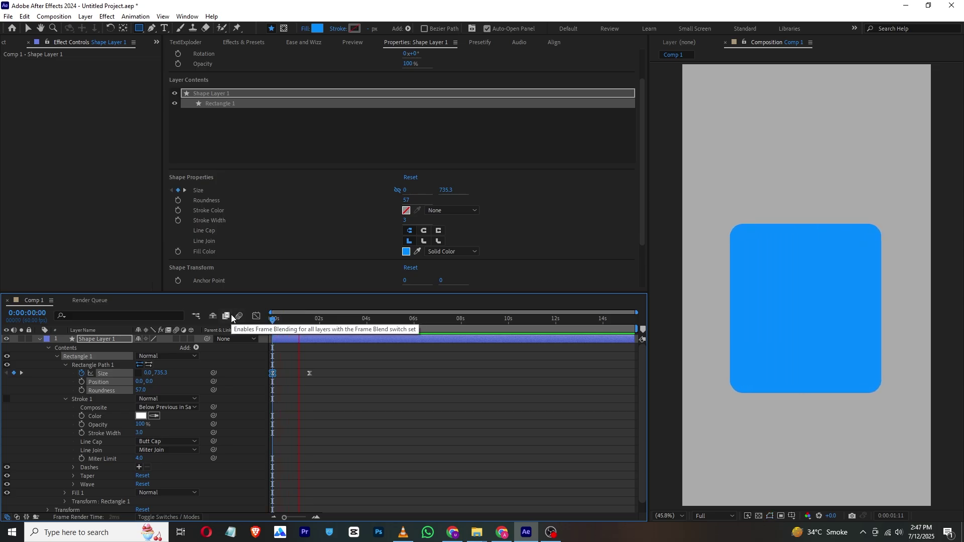
key("space")
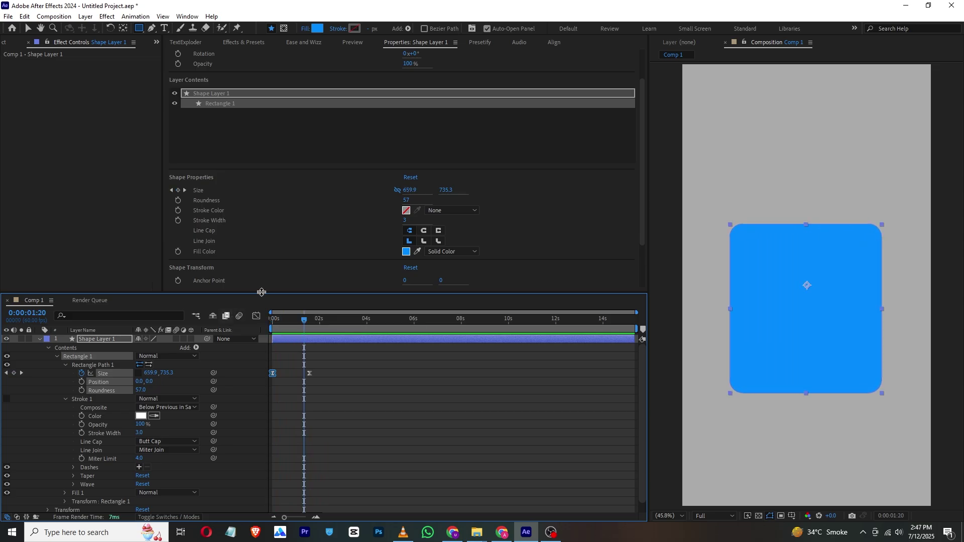
Step: Add Untitled design.png as the top layer above the rectangle and move the current time to 0:00:01:36
left_click(1, 43)
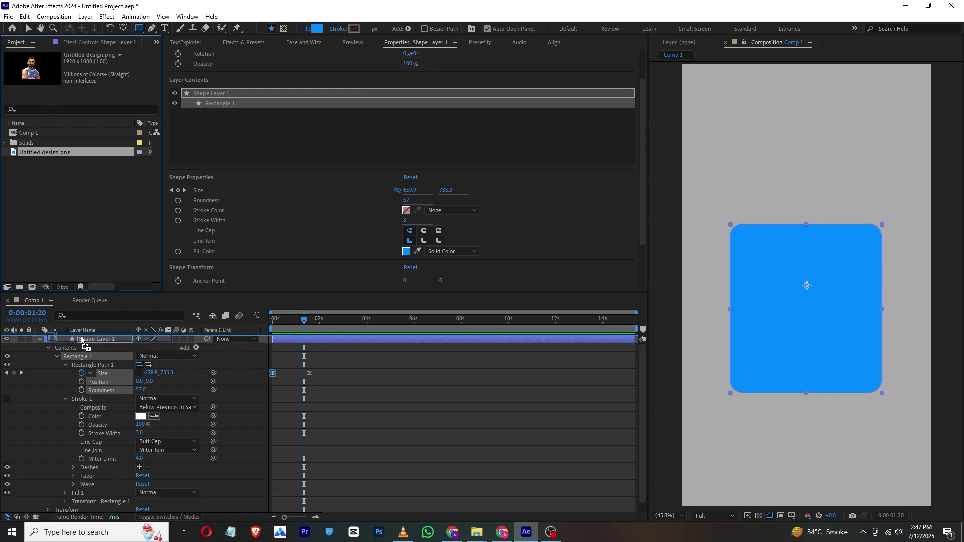
key("ctrl+slash")
mouse_move(295, 326)
left_mouse_down()
mouse_move(308, 325)
mouse_move(267, 323)
mouse_move(310, 330)
left_mouse_up()
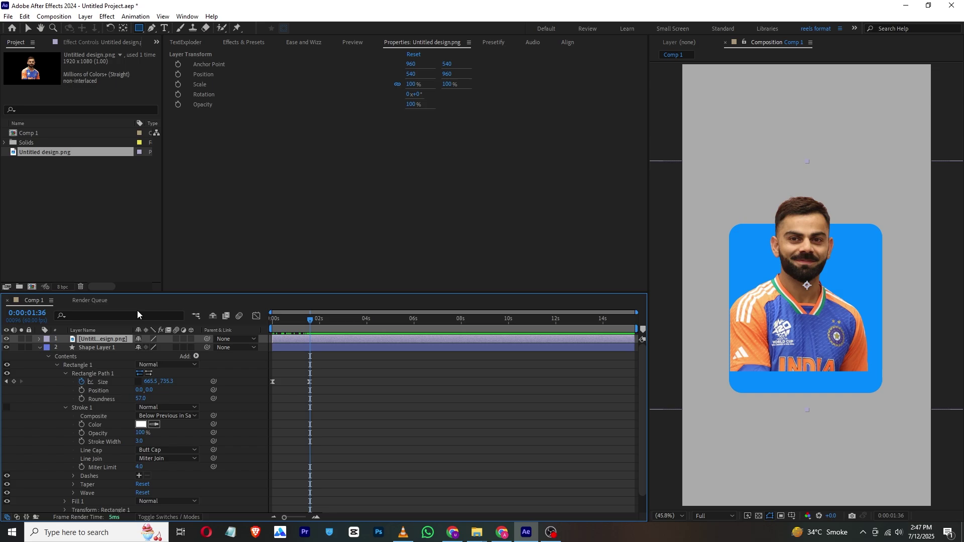
Step: Scale the player cutout to 107% and position it at 566, 1005 over the blue rectangle
key("a")
key("s")
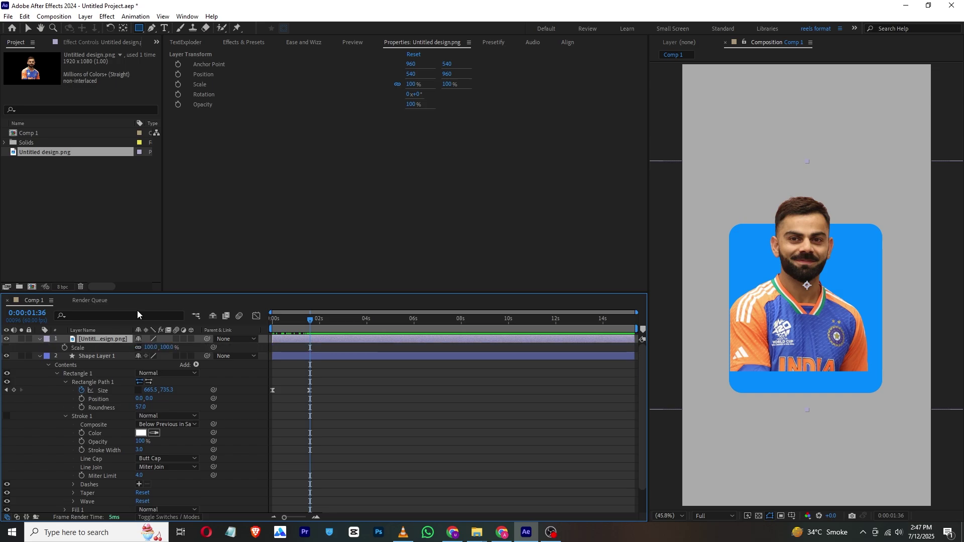
key("shift+p")
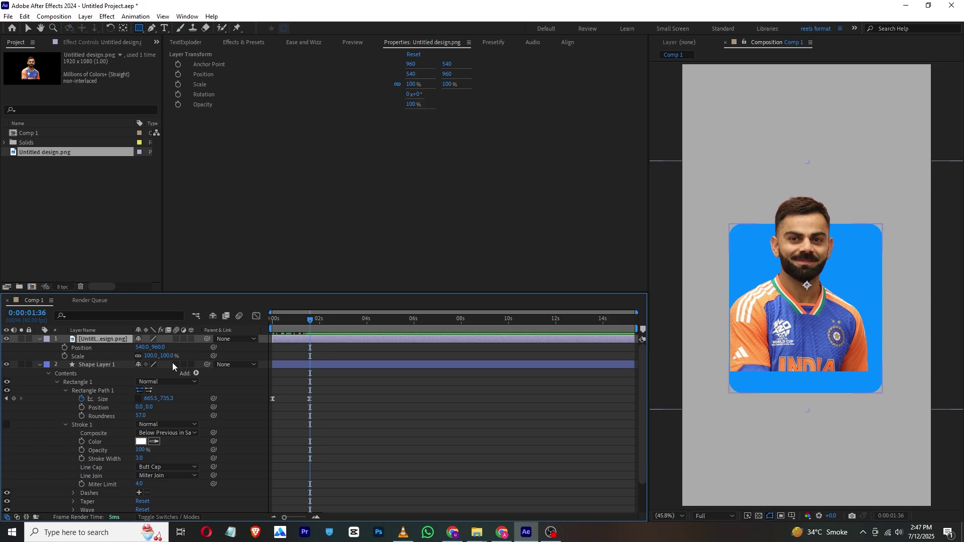
mouse_move(145, 347)
left_mouse_down()
mouse_move(165, 367)
mouse_move(138, 352)
left_mouse_up()
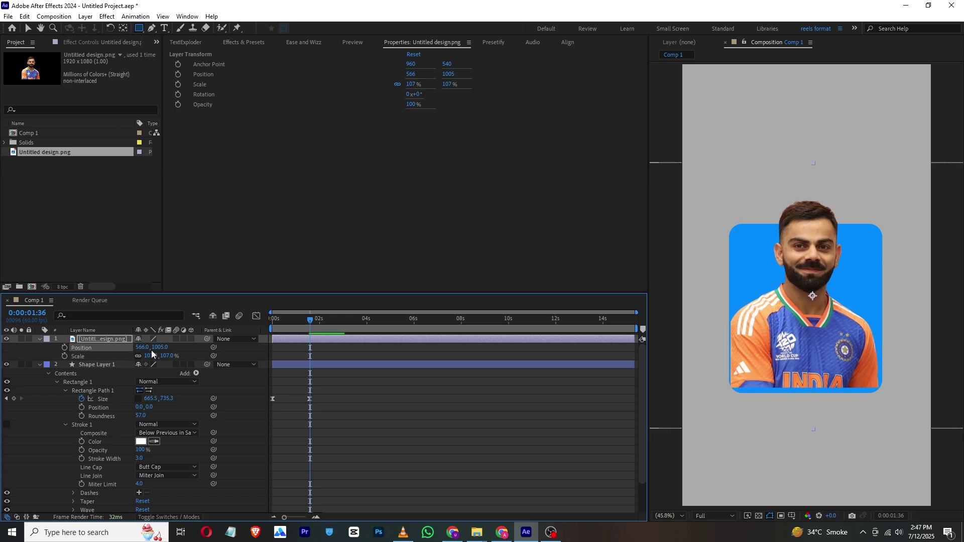
Step: Add Scale and Opacity keyframes to the player cutout at 0:00:01:36
left_click(64, 356)
left_click(40, 339)
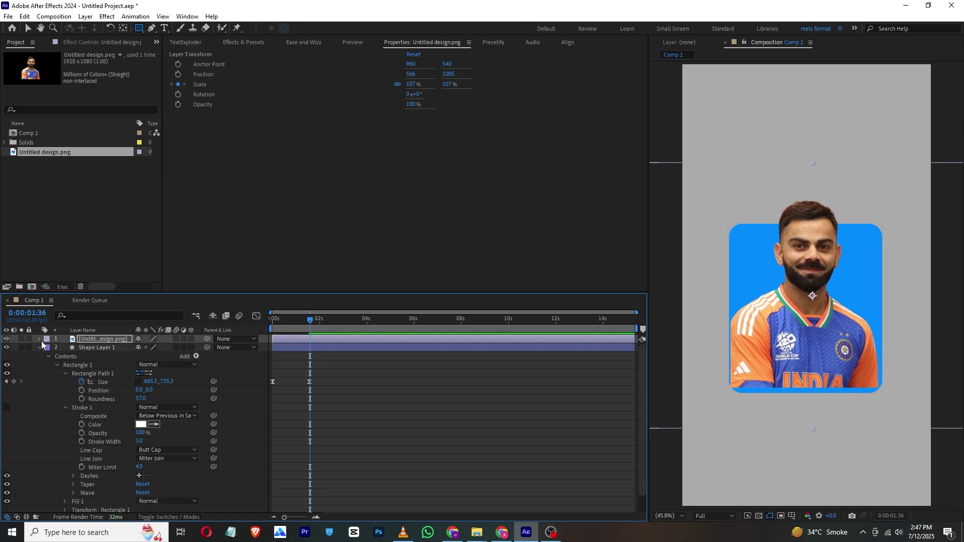
left_click(40, 339)
left_click(64, 390)
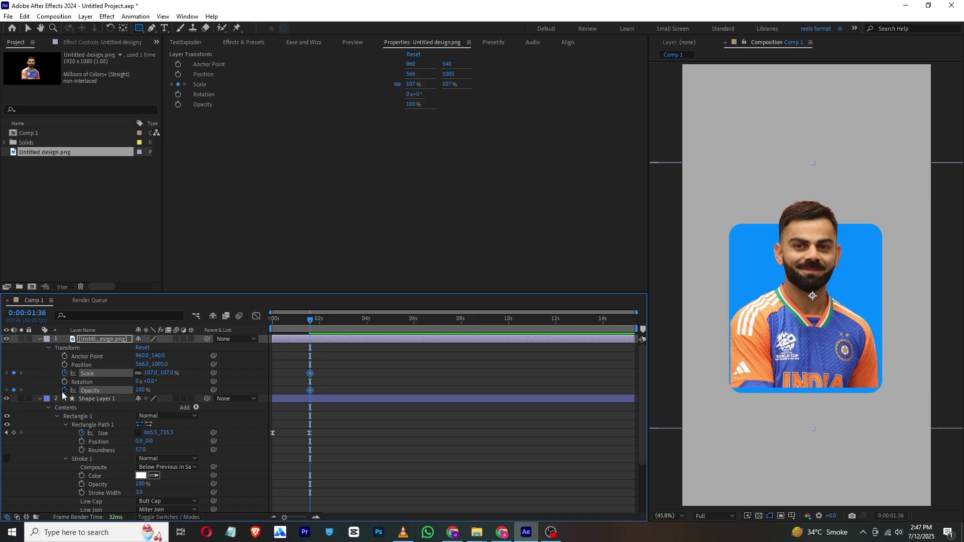
Step: Set the player cutout's opacity and scale to 0% at time zero
key("Home")
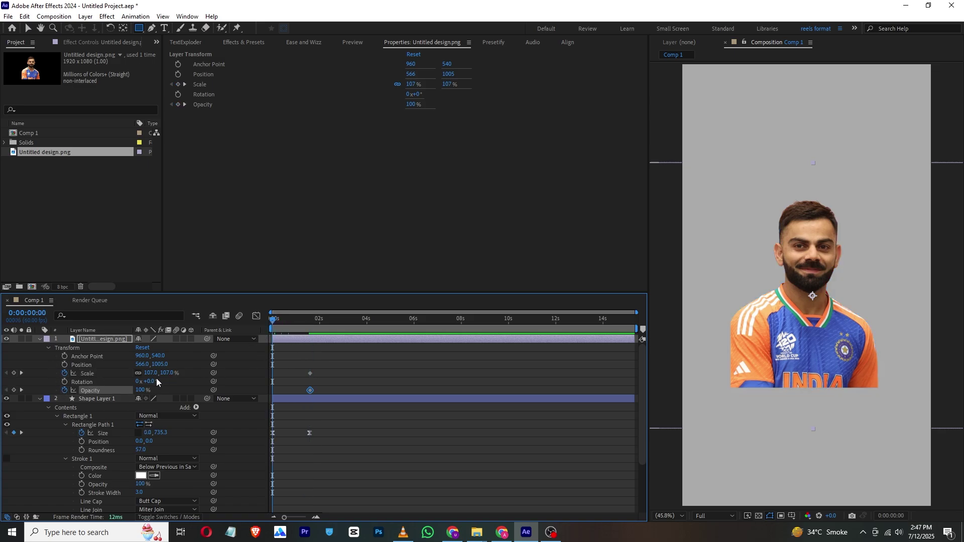
left_click(141, 390)
type("0")
key("Return")
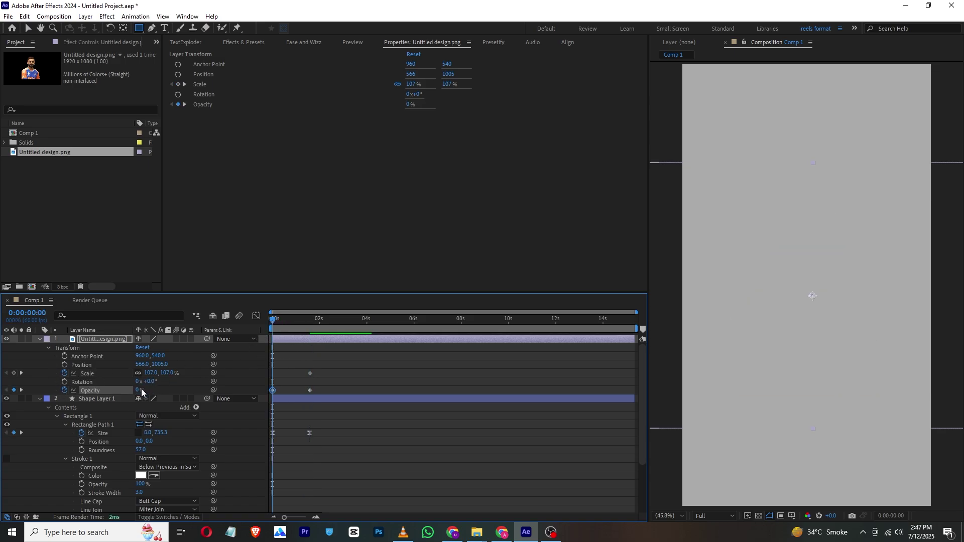
key("F2")
key("space")
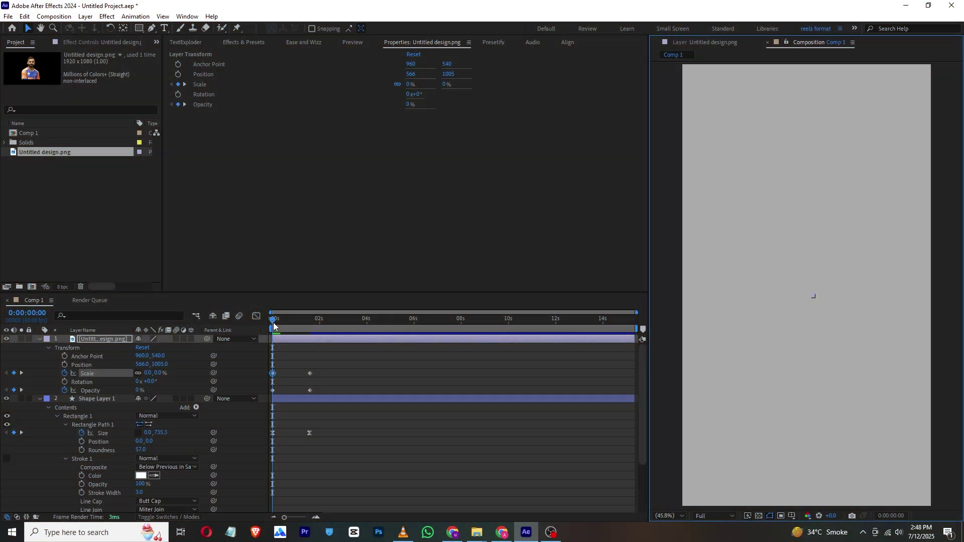
Step: Apply Easy Ease to the player cutout's Scale and Opacity keyframes
mouse_move(273, 322)
left_mouse_down()
mouse_move(326, 322)
mouse_move(282, 325)
left_mouse_up()
left_click_drag(334, 358, 254, 392)
key("F9")
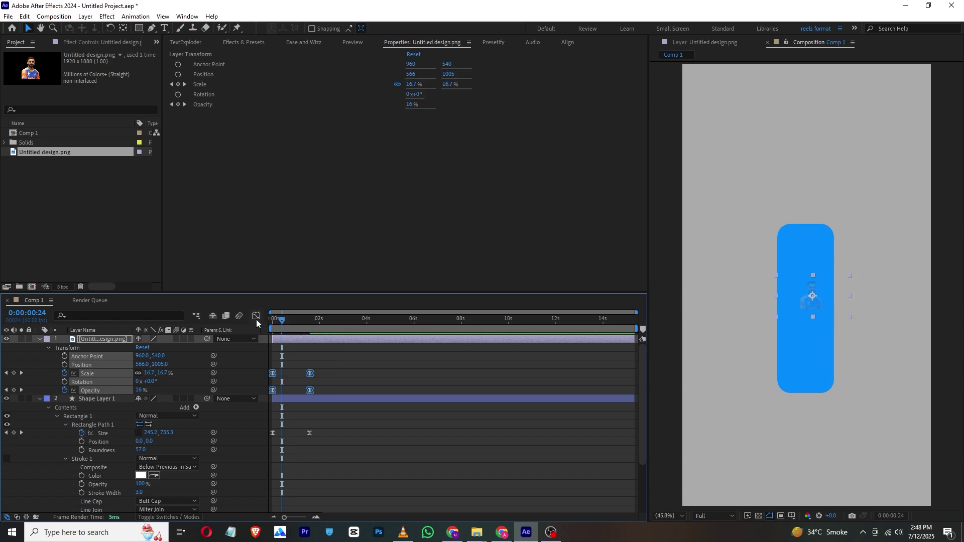
Step: Reshape the cutout's speed curves for a fast start and long slow finish, preview the motion, and collapse both layers' properties
key("shift+F3")
right_click(335, 473)
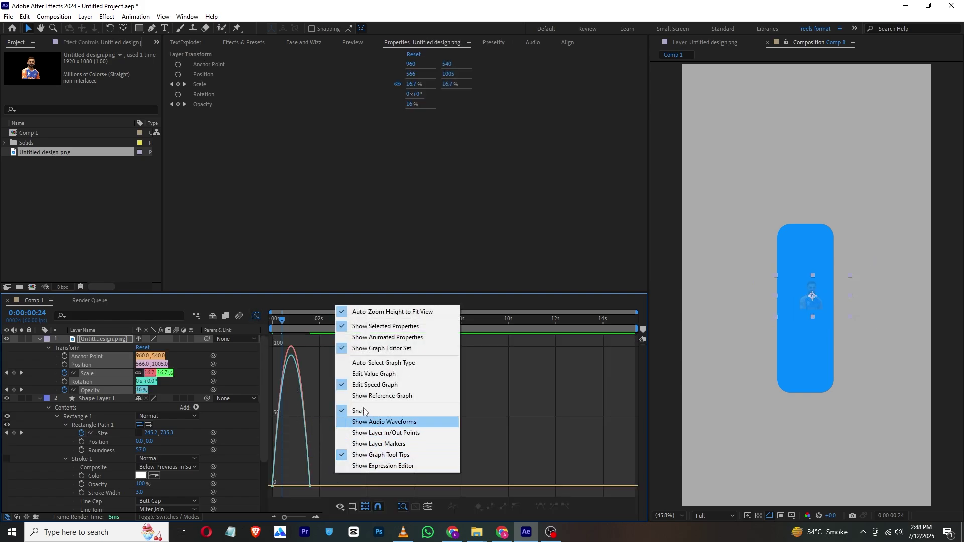
left_click(310, 455)
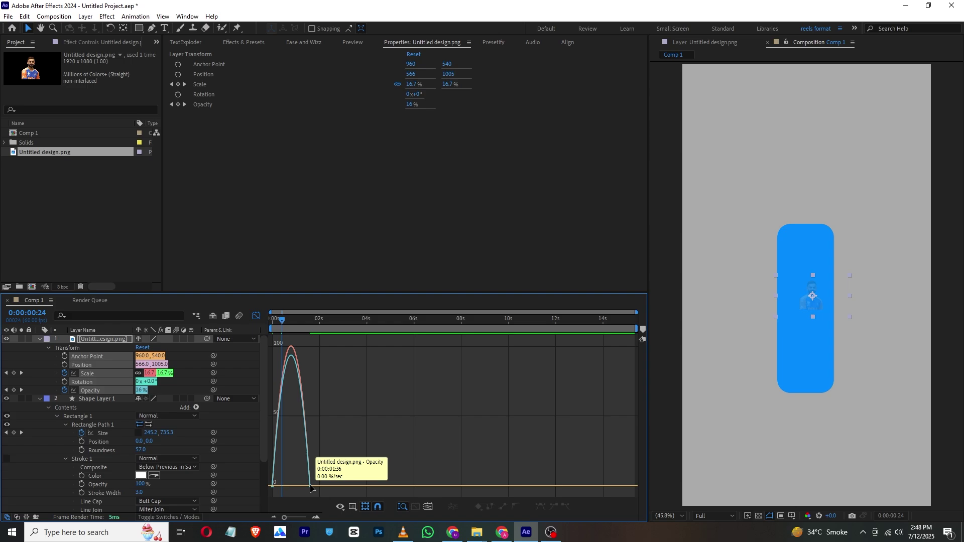
left_click_drag(308, 487, 288, 443)
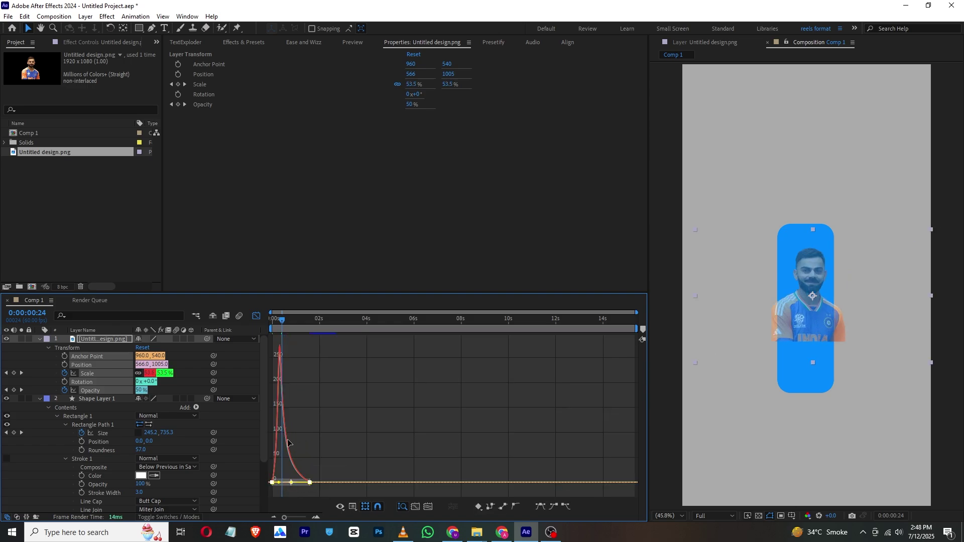
left_click_drag(287, 322, 225, 331)
key("space")
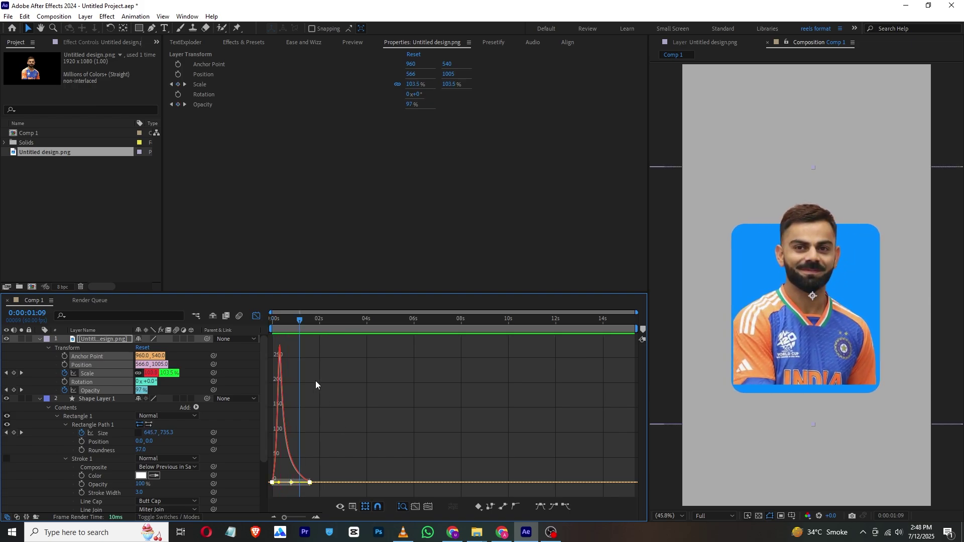
key("shift+F3")
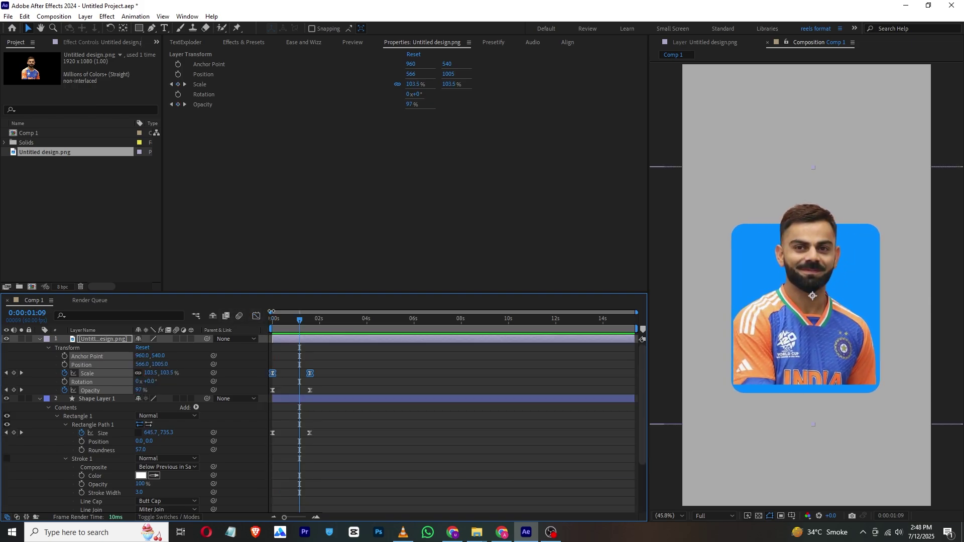
left_click(40, 340)
left_click(40, 348)
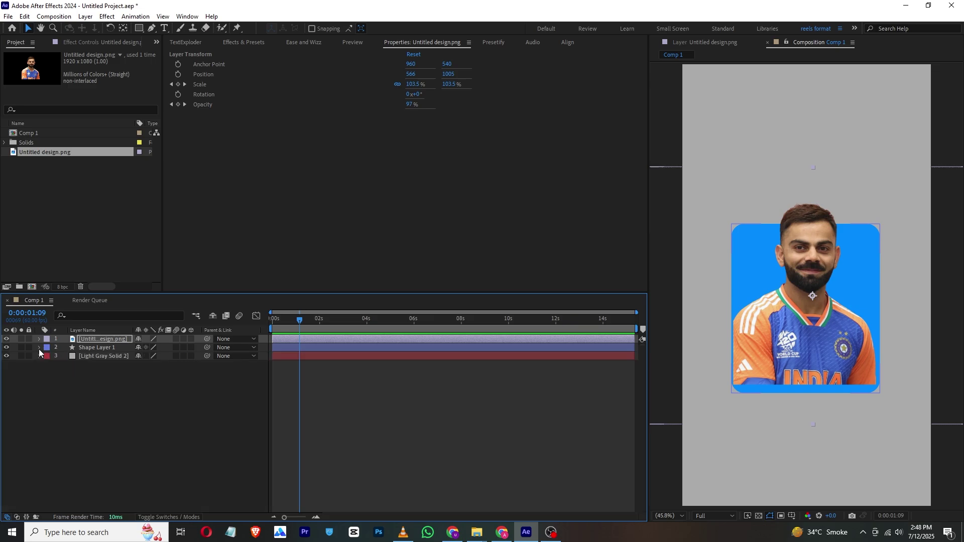
Step: Add a text layer reading "virat kholi" in the empty area above the player's head
left_click(66, 372)
left_click(163, 29)
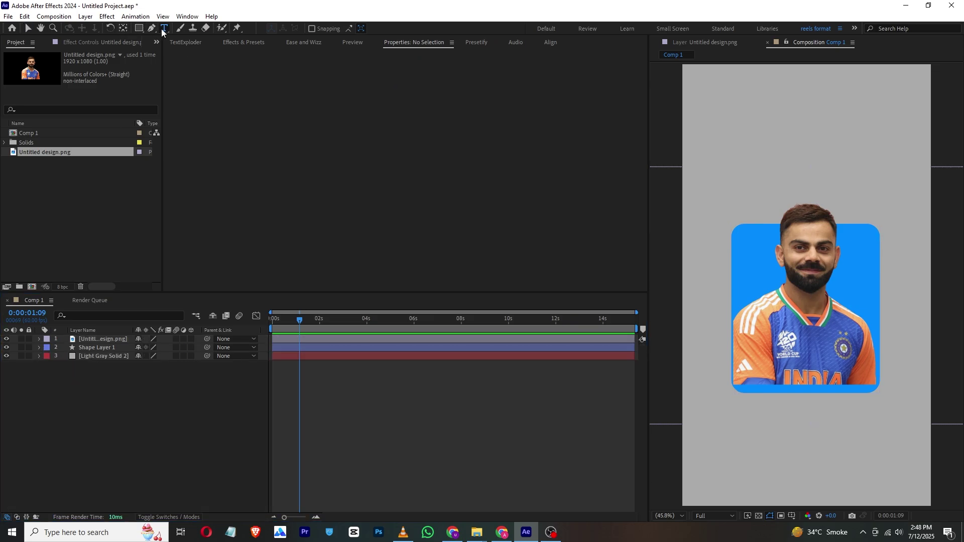
left_click(760, 164)
type("v")
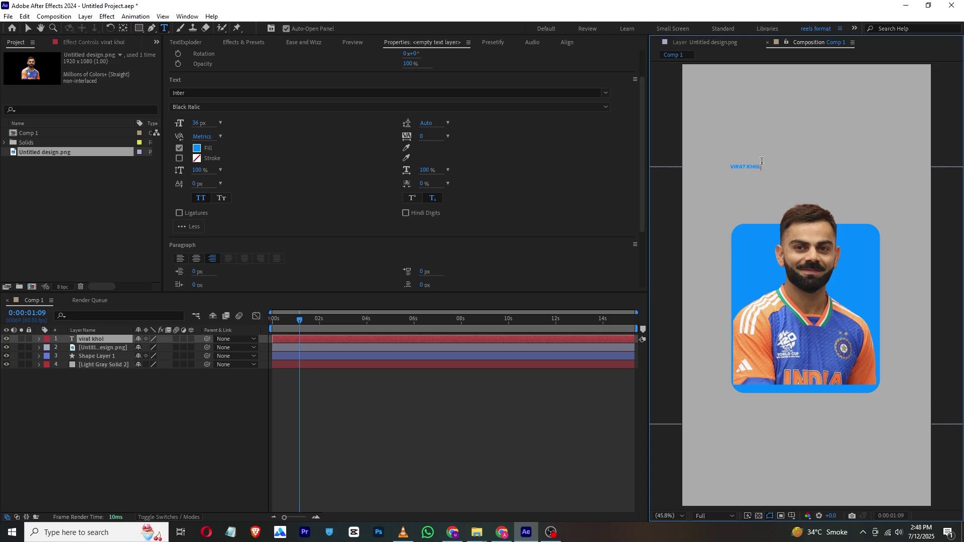
Step: Scale the title to 579% and position it at 932.4, 394.7, comparing its layout with the reference video in VLC
left_click(88, 338)
key("s")
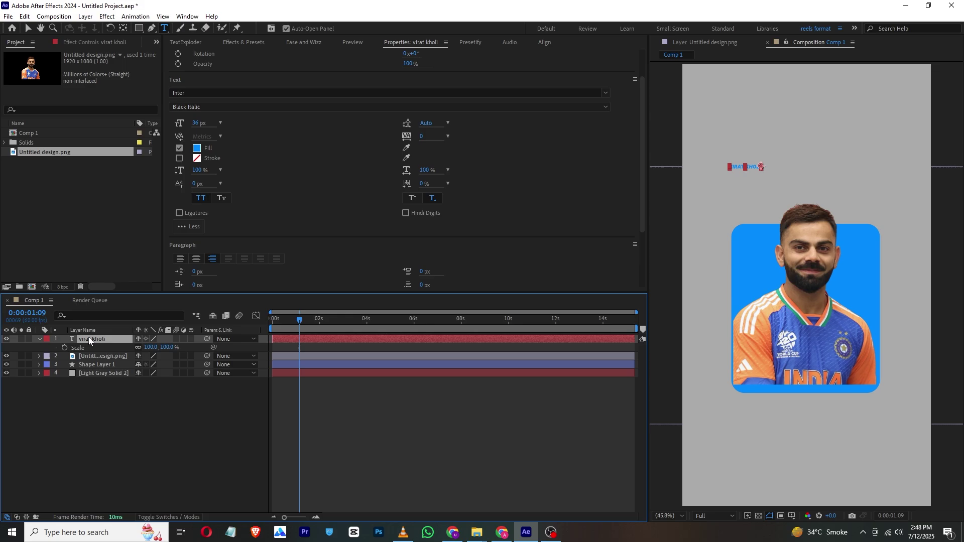
key("shift+p")
key("shift+p")
key("shift+p")
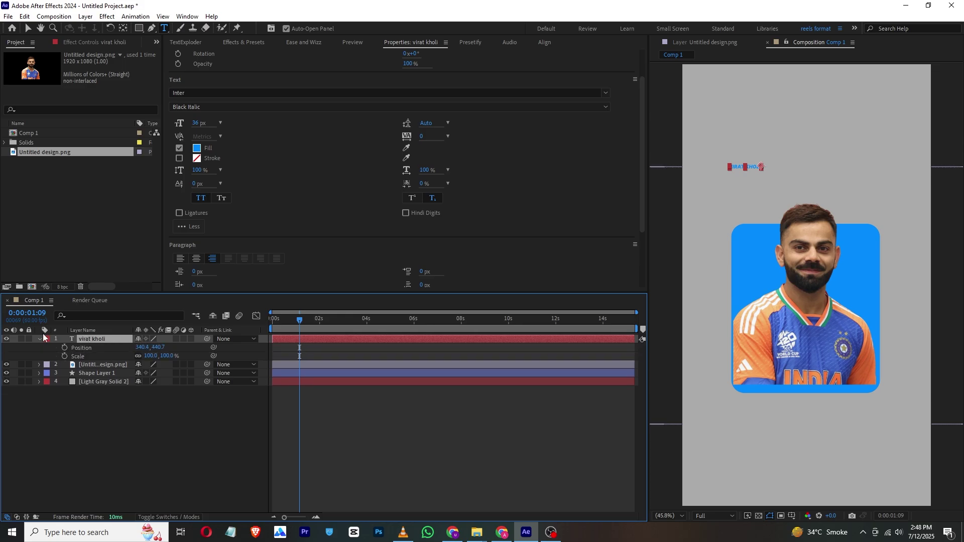
left_click_drag(150, 355, 338, 350)
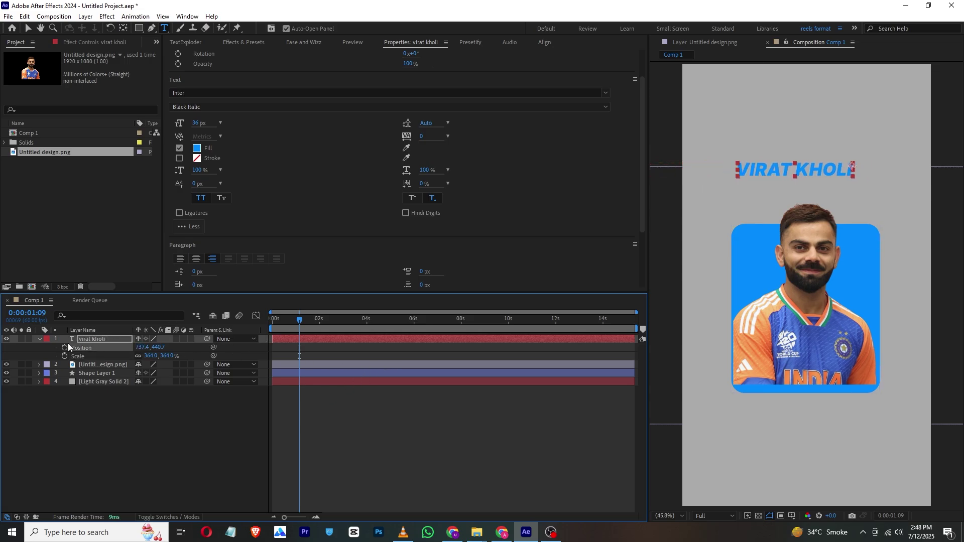
left_click_drag(150, 355, 166, 324)
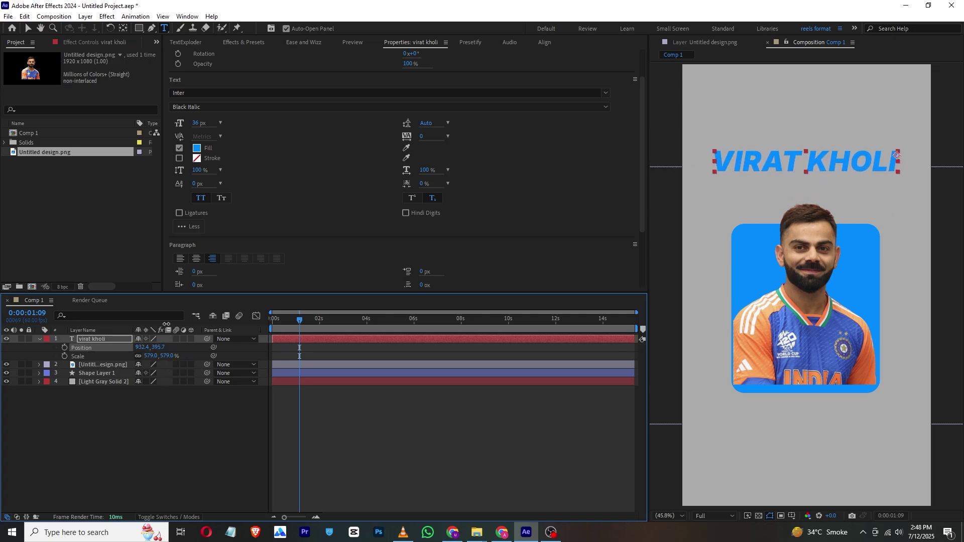
left_click(403, 532)
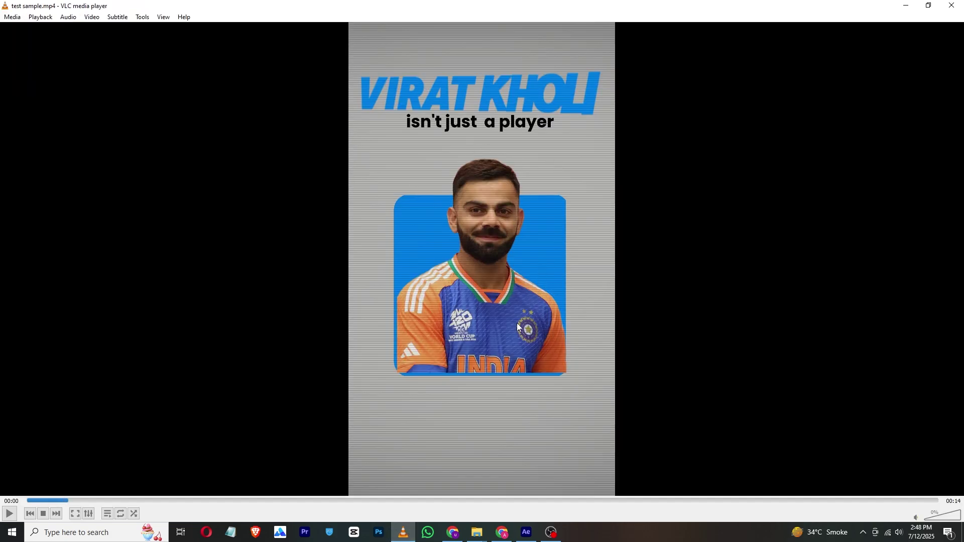
left_click(526, 532)
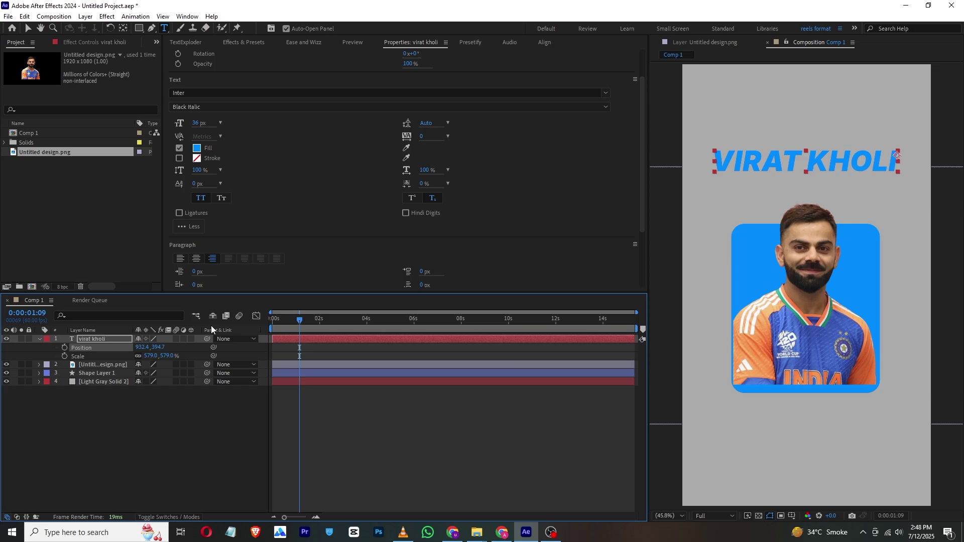
Step: Apply the Fade Up Characters text animation preset to the title at 0:00:01:05
left_click(189, 398)
left_click_drag(281, 322, 298, 335)
left_click(329, 338)
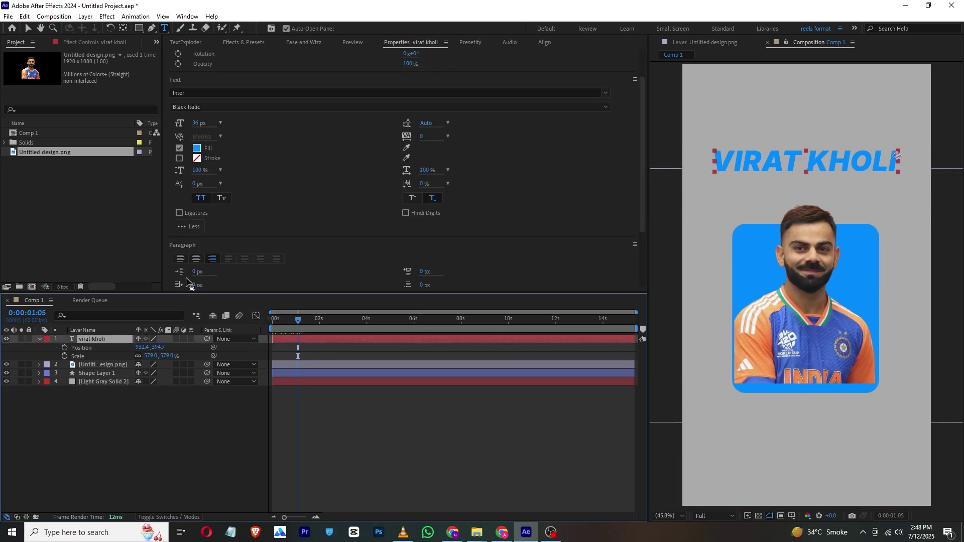
left_click(254, 41)
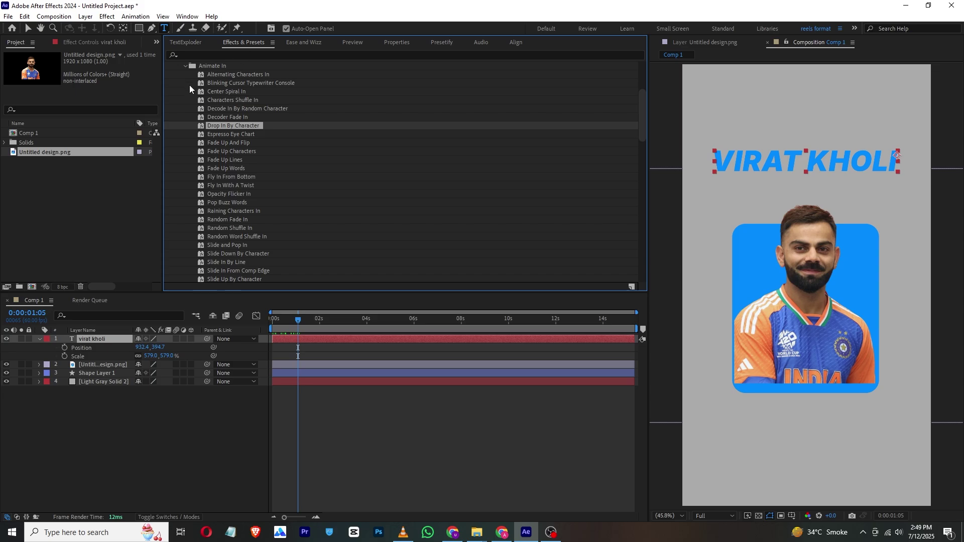
scroll(194, 95, "up", 5)
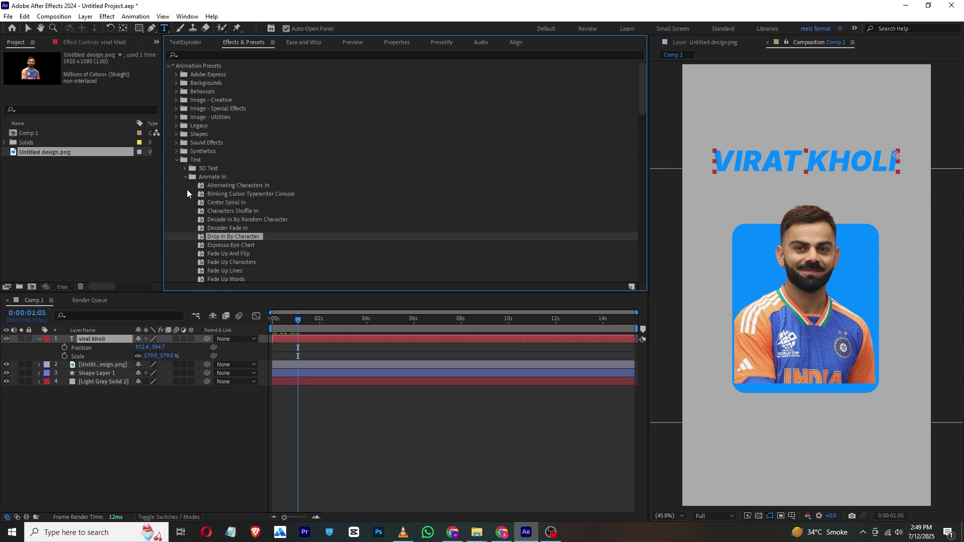
scroll(240, 180, "down", 2)
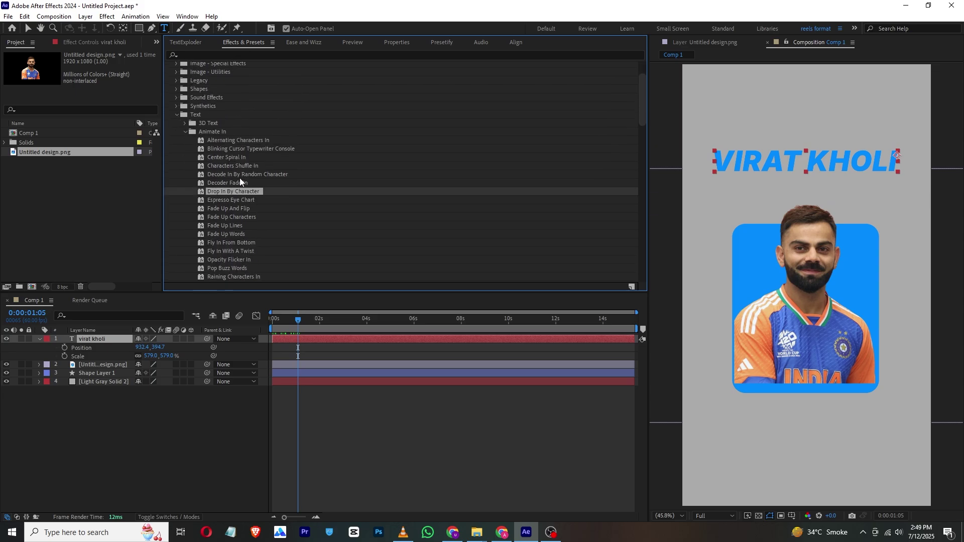
scroll(290, 192, "down", 2)
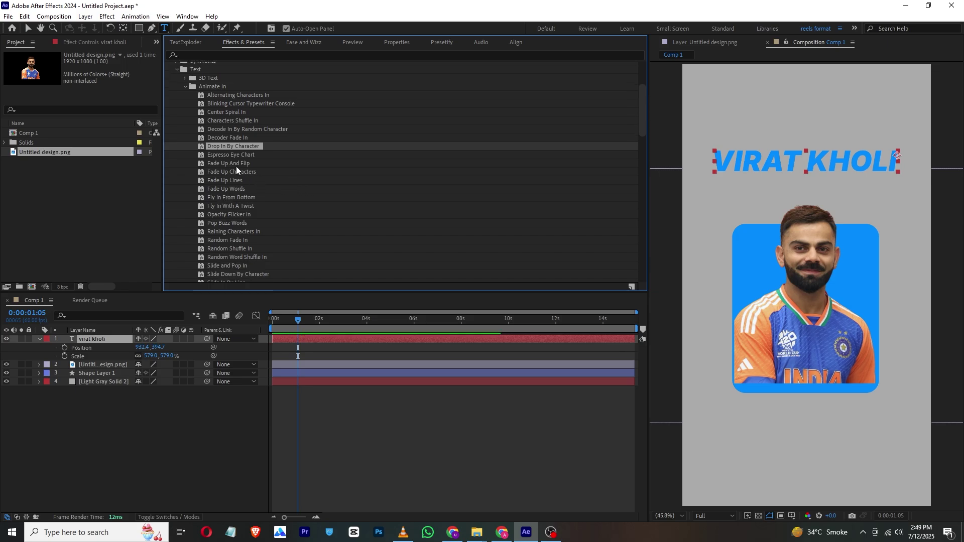
left_click_drag(227, 170, 124, 340)
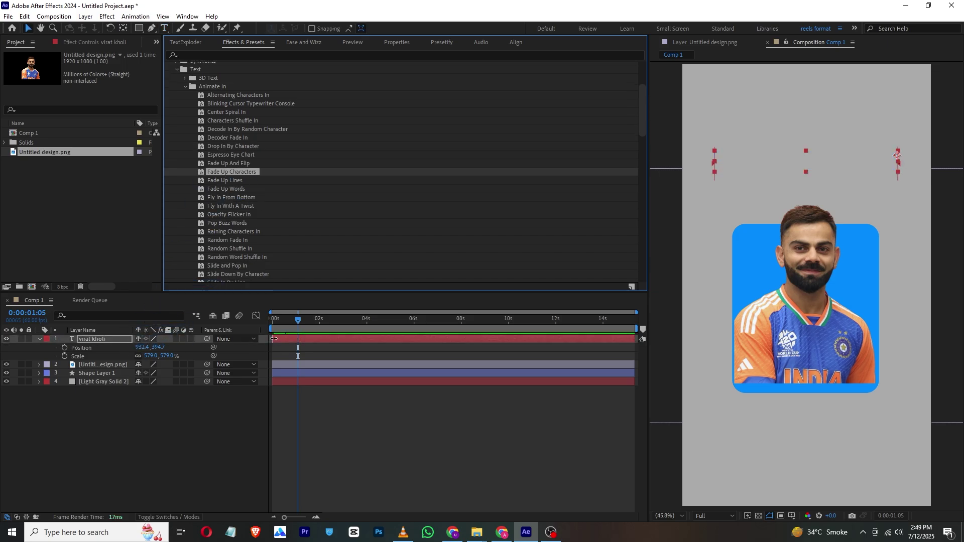
Step: Shift the title's Range Selector Start keyframes so the reveal runs from near time zero to about 0:00:01:55, and preview it
key("space")
left_click_drag(269, 329, 310, 338)
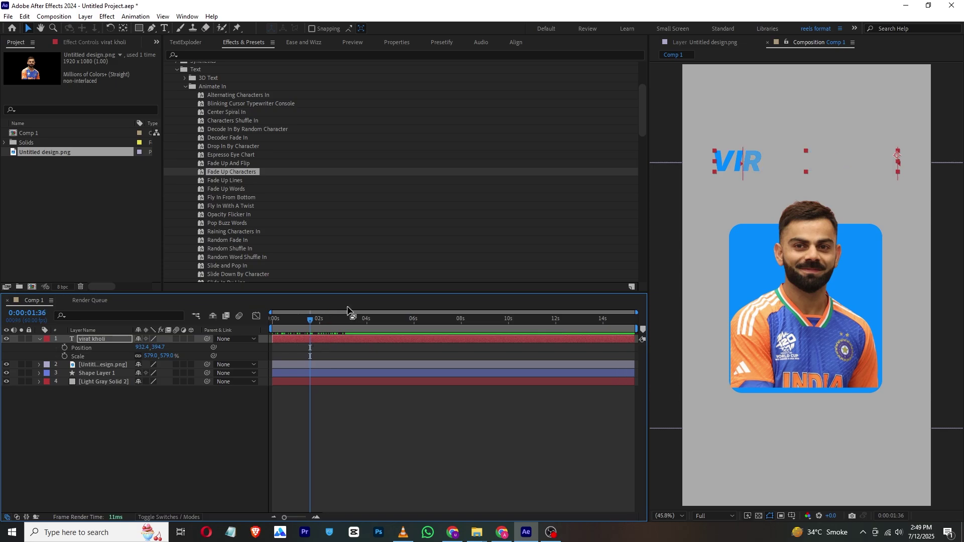
key("u")
left_click_drag(298, 355, 271, 356)
left_click_drag(345, 356, 273, 356)
key("Home")
key("space")
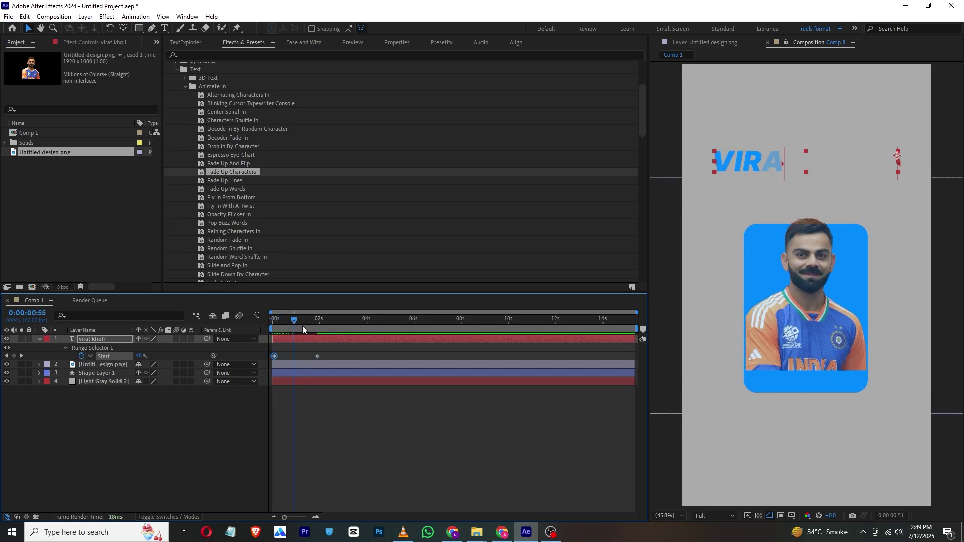
key("space")
key("space")
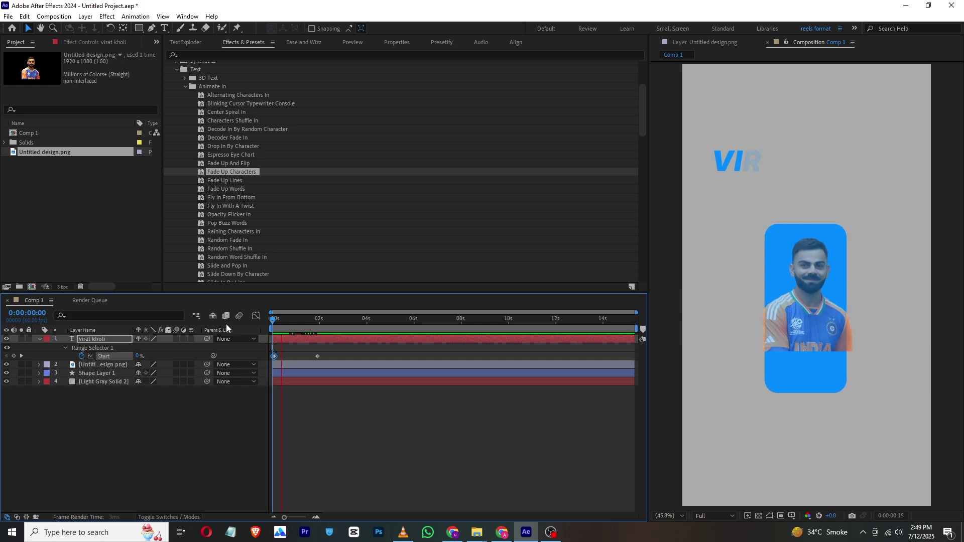
key("space")
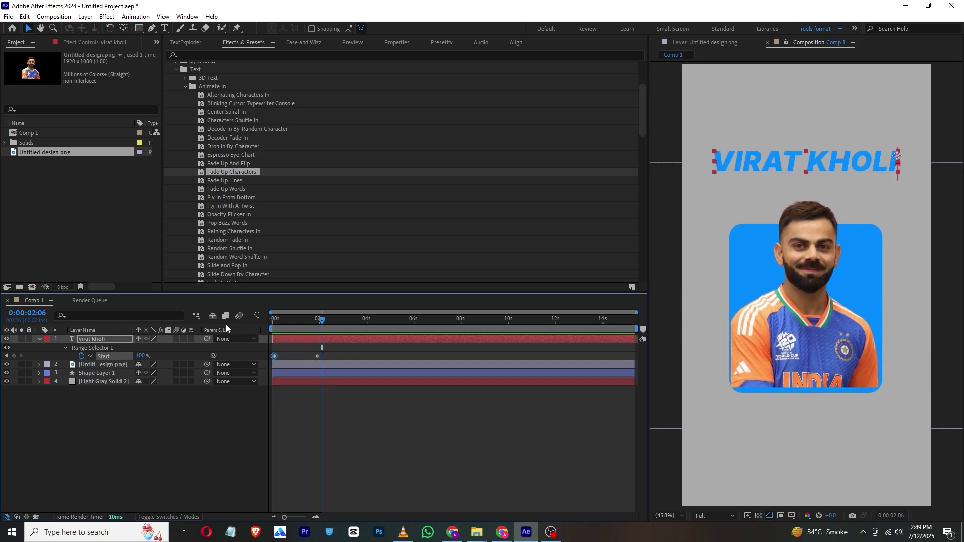
left_click_drag(322, 322, 318, 324)
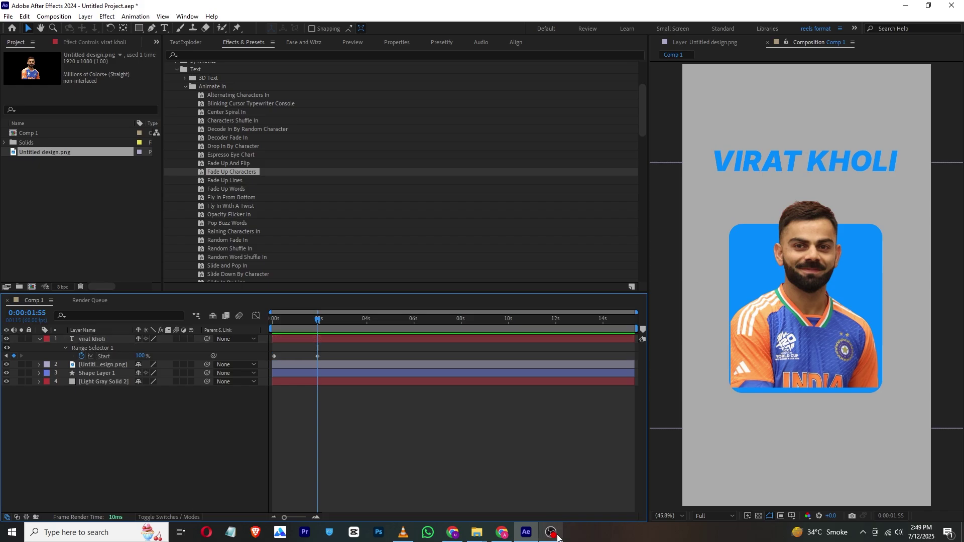
Step: Play the reference video in VLC up to the "he's a brand in ONE MAN" shot and move the composition's current time to 0:00:02:16
left_click(409, 532)
left_click(9, 514)
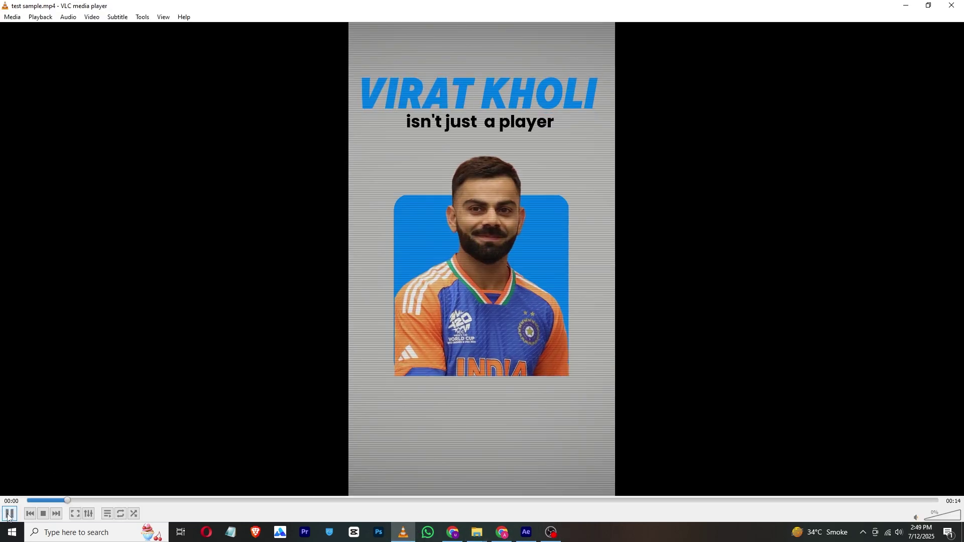
left_click(8, 514)
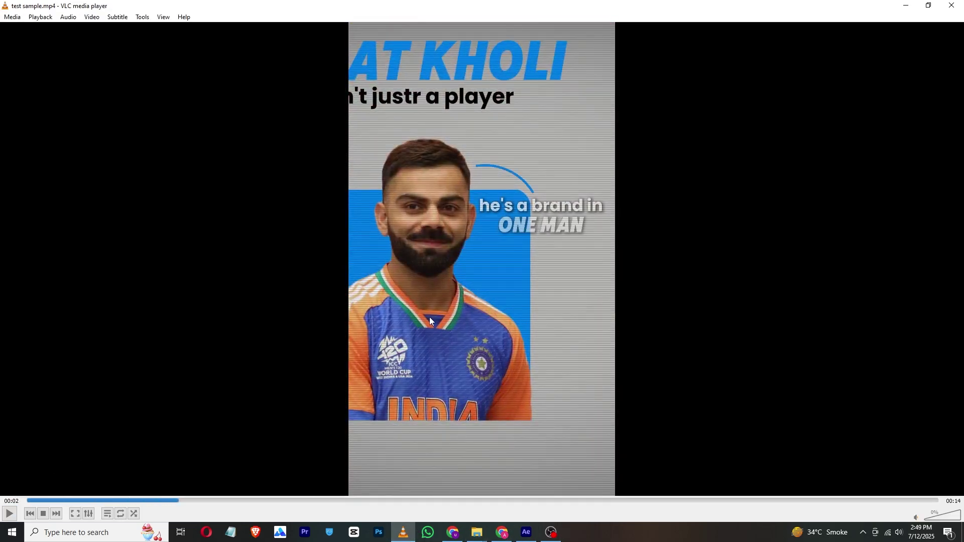
left_click(526, 532)
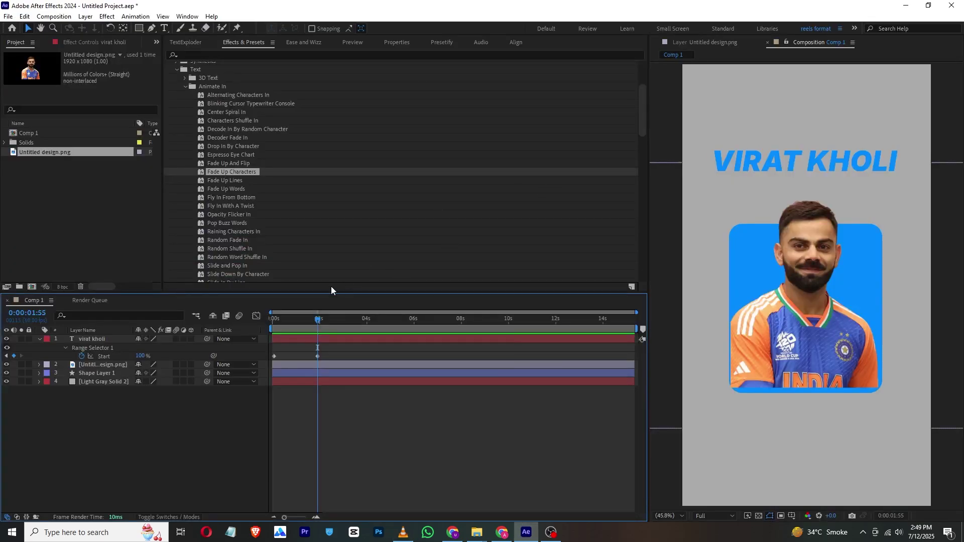
left_click_drag(306, 329, 326, 338)
Step: Pre-compose the title, player image and blue rectangle layers as Pre-comp 1, and split it at 0:00:02:16
left_click_drag(124, 420, 86, 339)
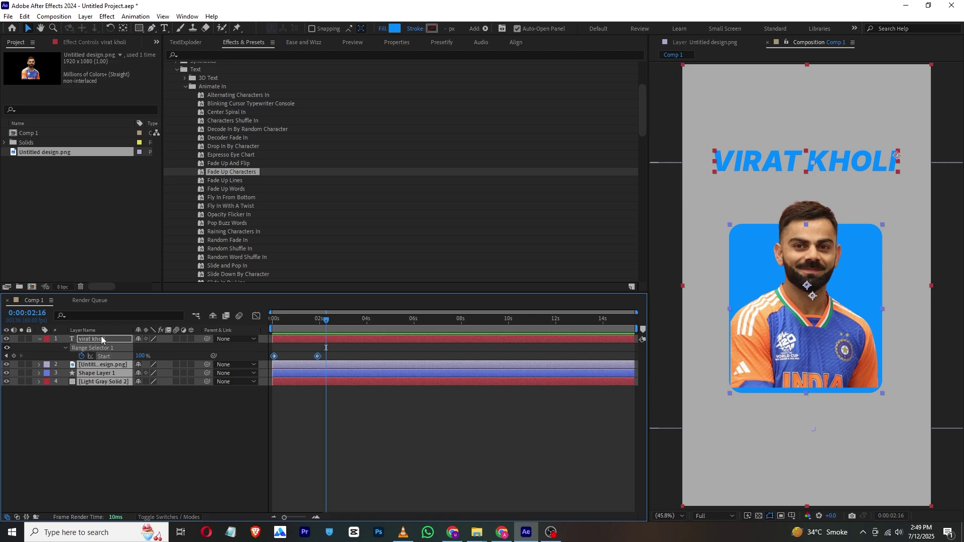
left_click(108, 396)
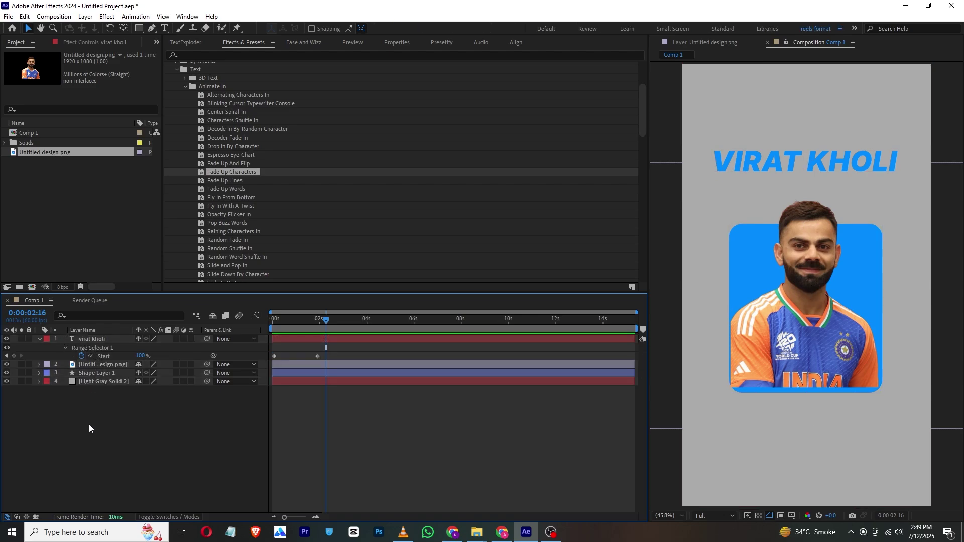
left_click_drag(89, 424, 94, 335)
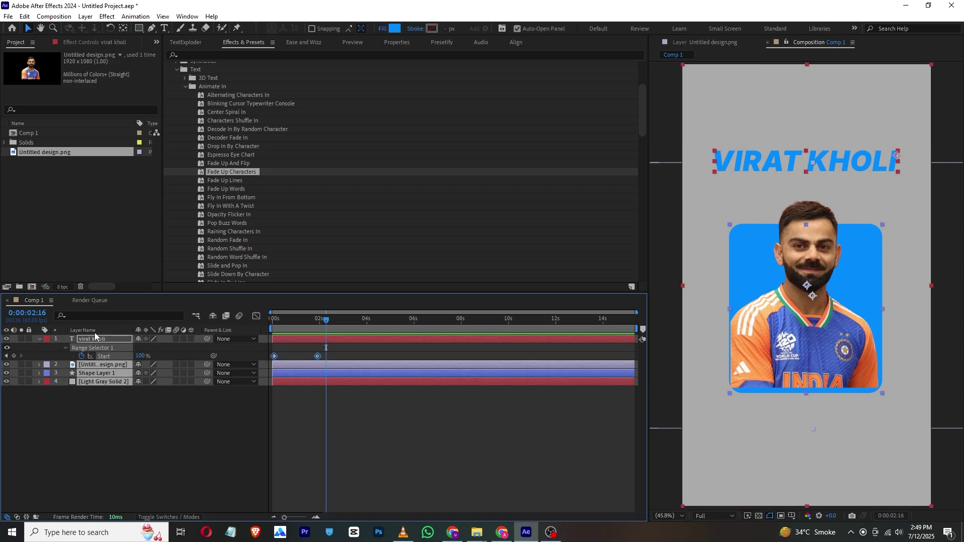
left_click(102, 383, "ctrl")
right_click(114, 374)
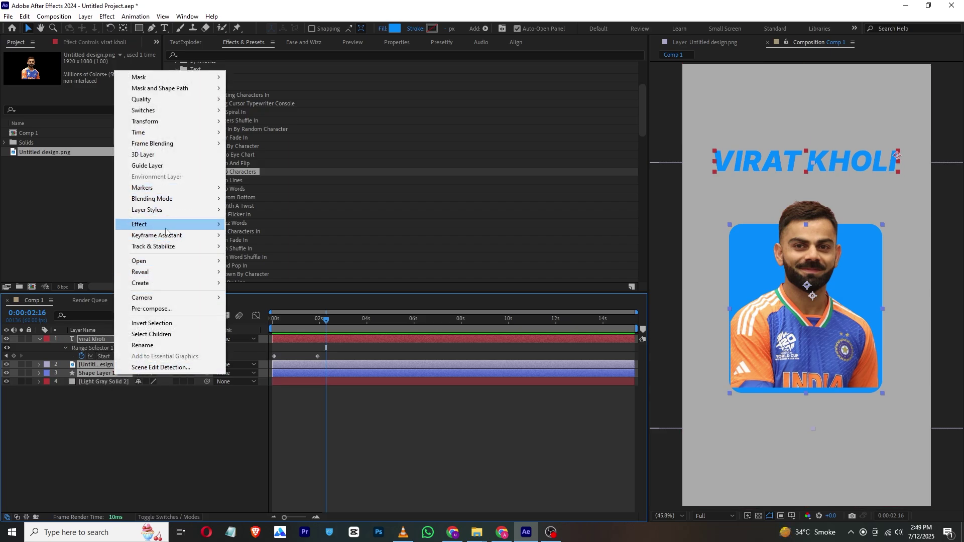
left_click(150, 309)
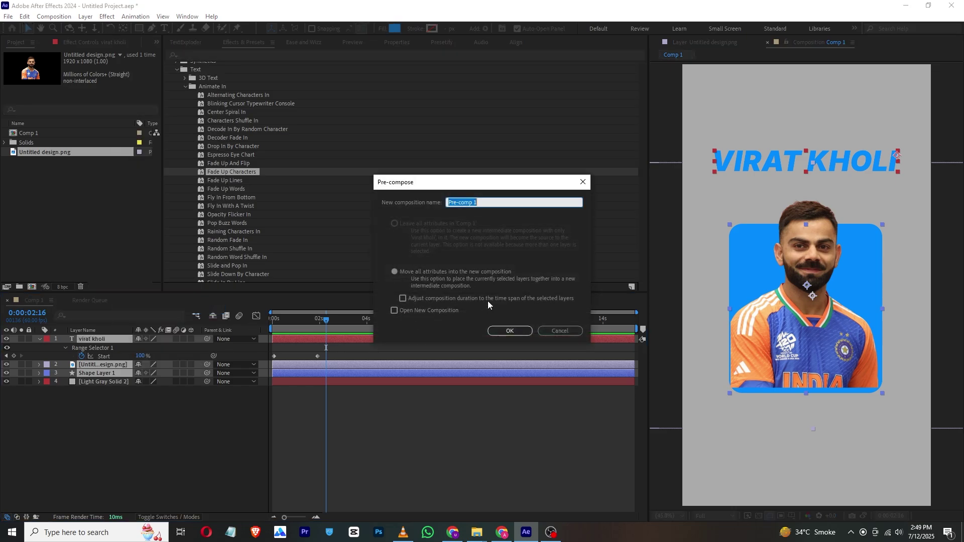
left_click(502, 332)
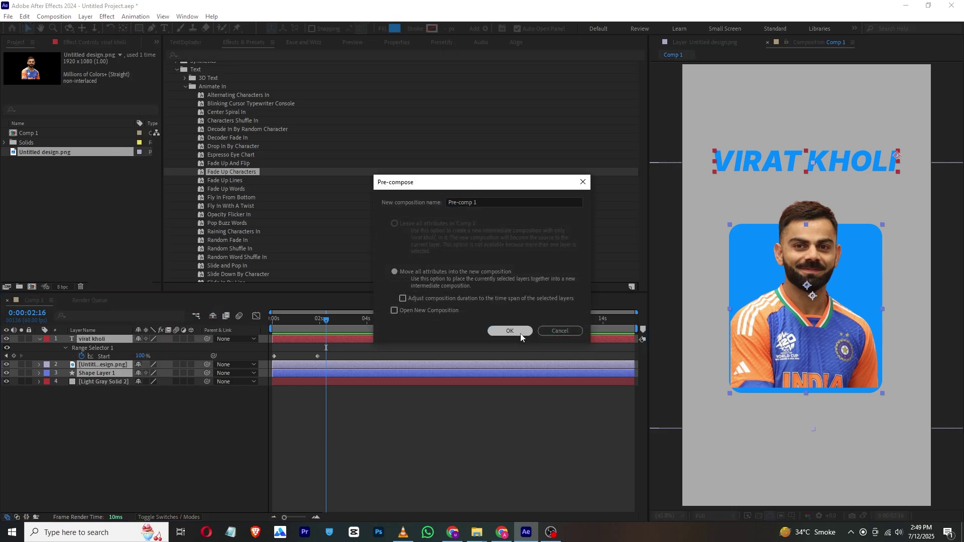
left_click(520, 333)
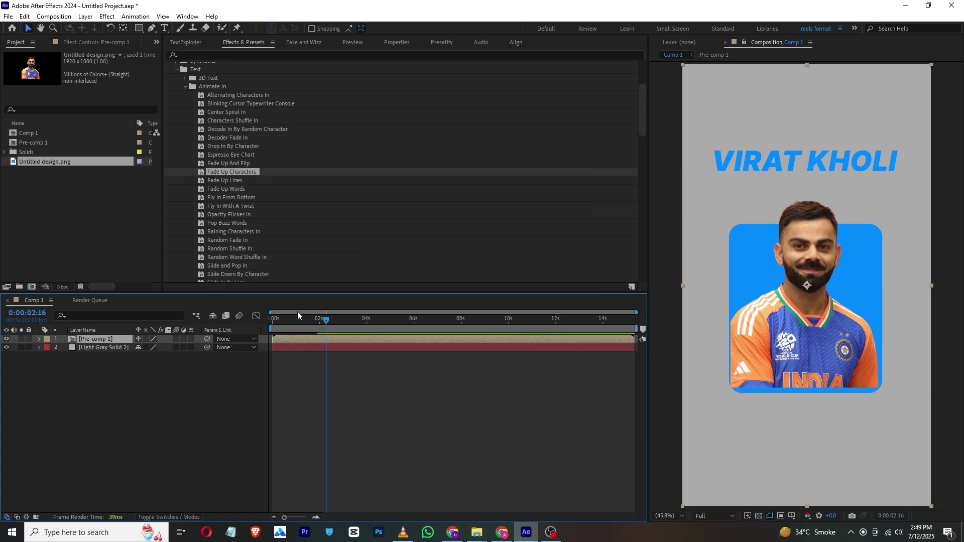
key("ctrl+shift+d")
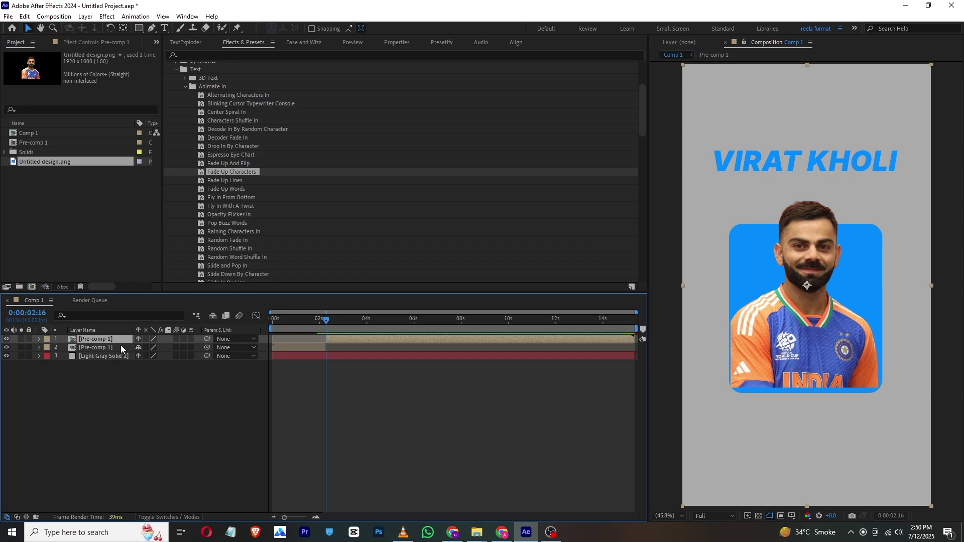
Step: Keyframe the second Pre-comp 1's Position and Scale from 540, 960 and 100% at 0:00:02:16 to 349, 960 and 139% at 0:00:03:53
key("p")
key("shift+s")
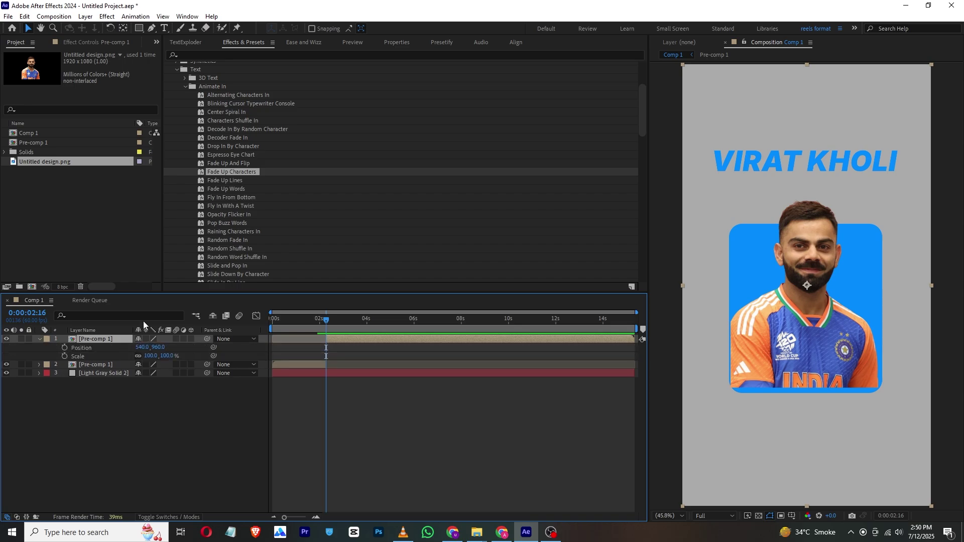
left_click(64, 347)
left_click(65, 356)
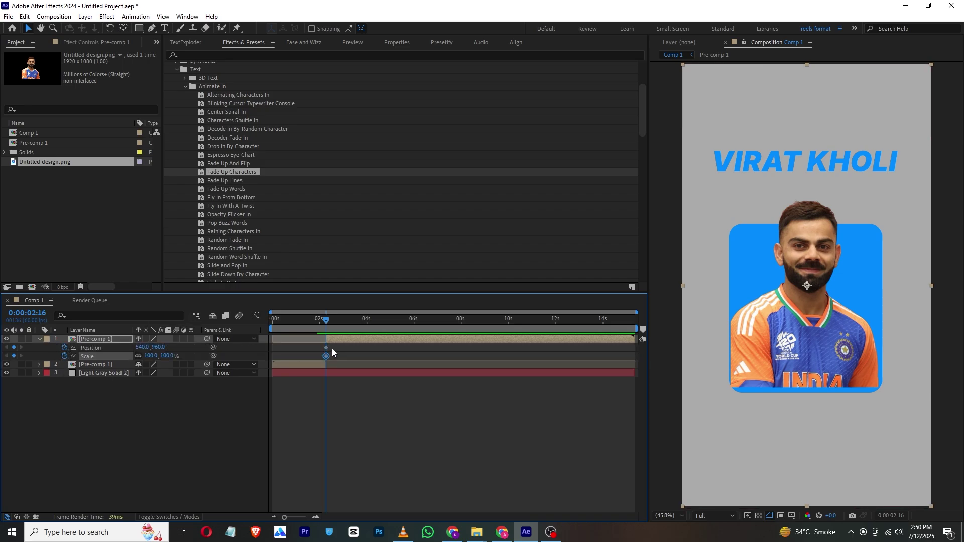
left_click_drag(324, 320, 365, 320)
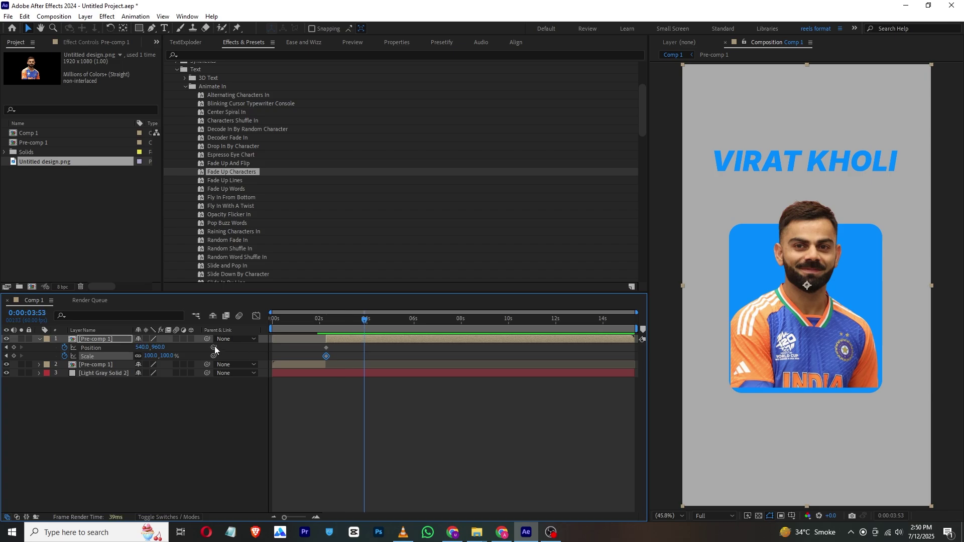
left_click_drag(152, 355, 53, 347)
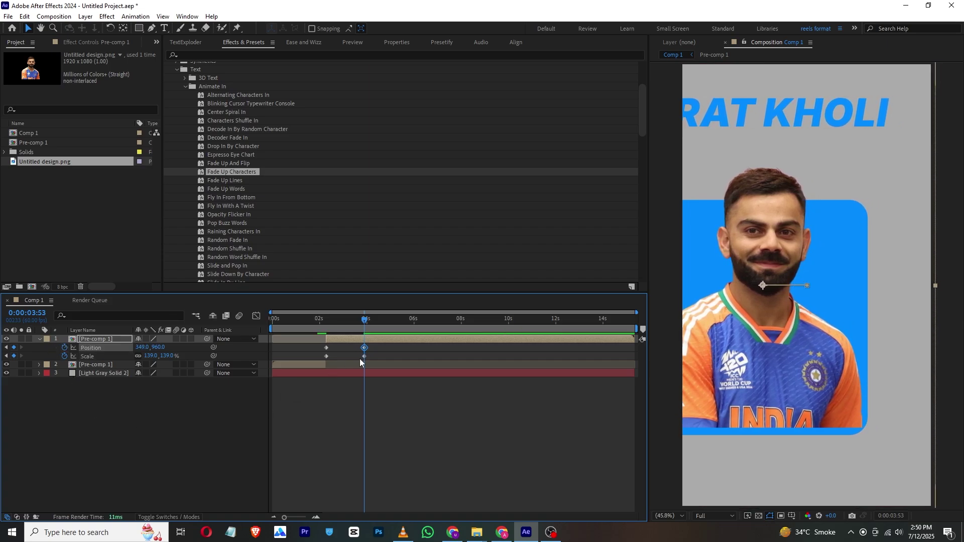
Step: Apply Easy Ease to the Position and Scale keyframes and reshape the Position speed curve so that it peaks early
left_click_drag(341, 349, 302, 348)
key("F9")
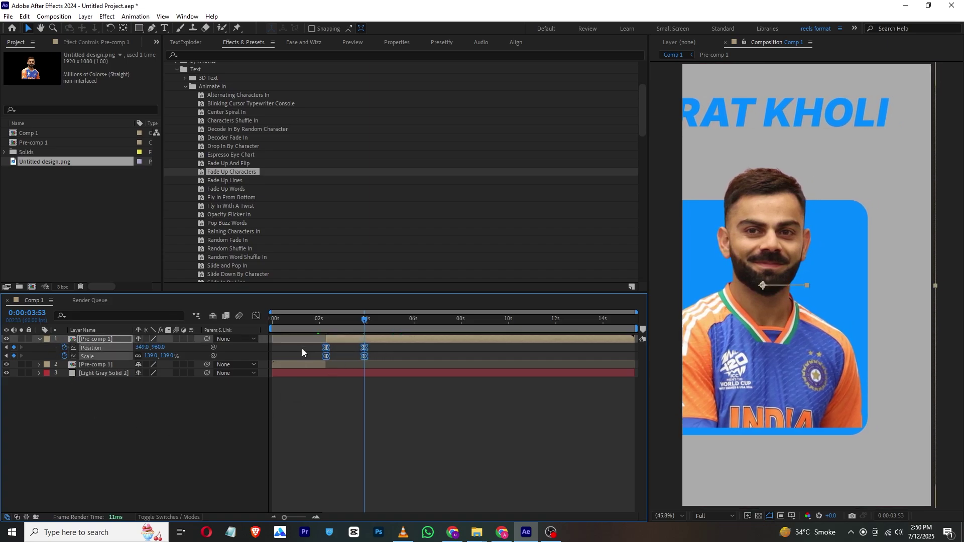
left_click(256, 316)
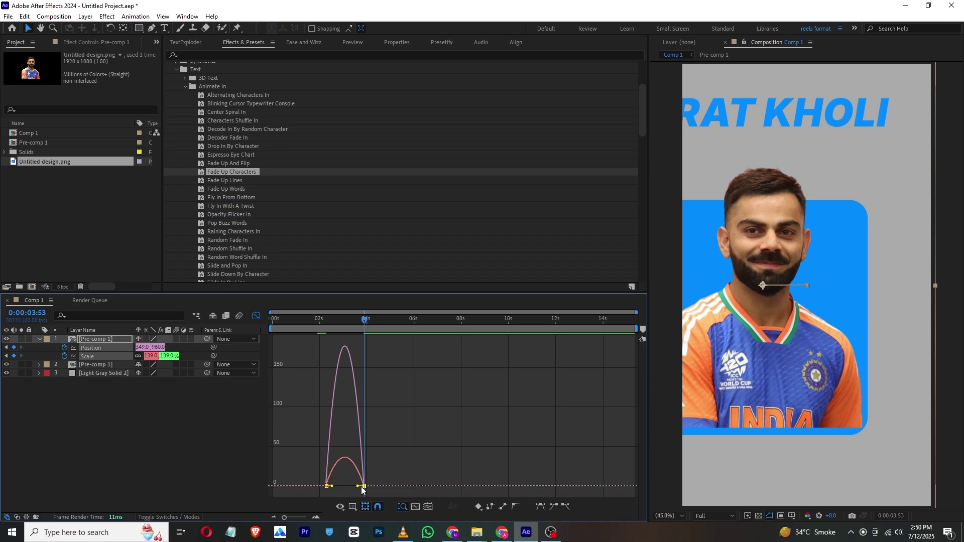
left_click_drag(362, 486, 350, 486)
left_click(352, 485)
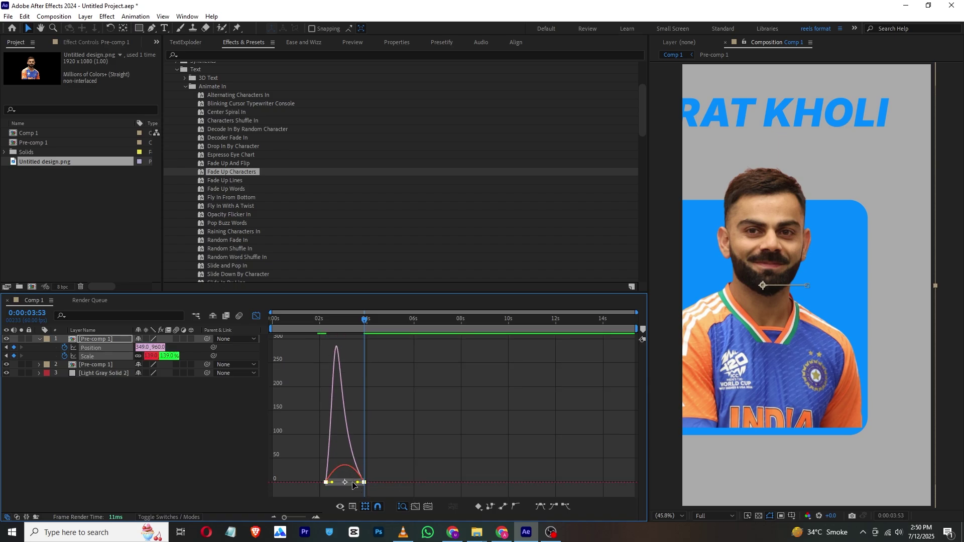
left_click(257, 316)
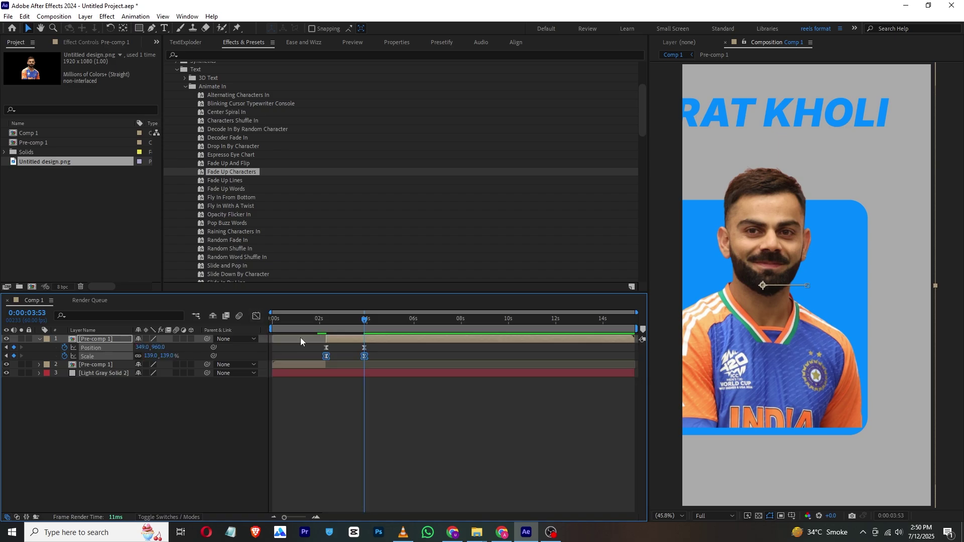
Step: Preview the composition from the start and compare the zoom with the reference video in VLC
key("Home")
key("space")
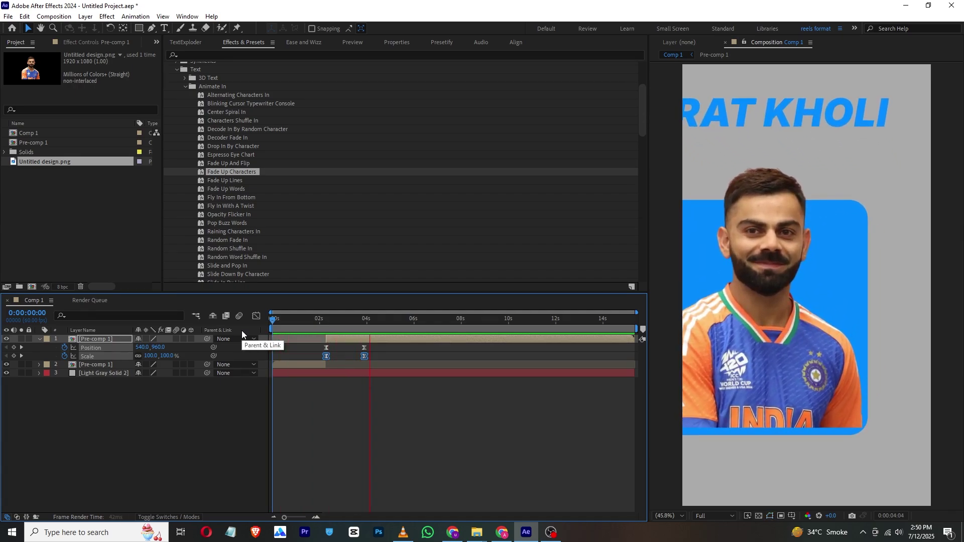
key("space")
left_click_drag(316, 327, 325, 326)
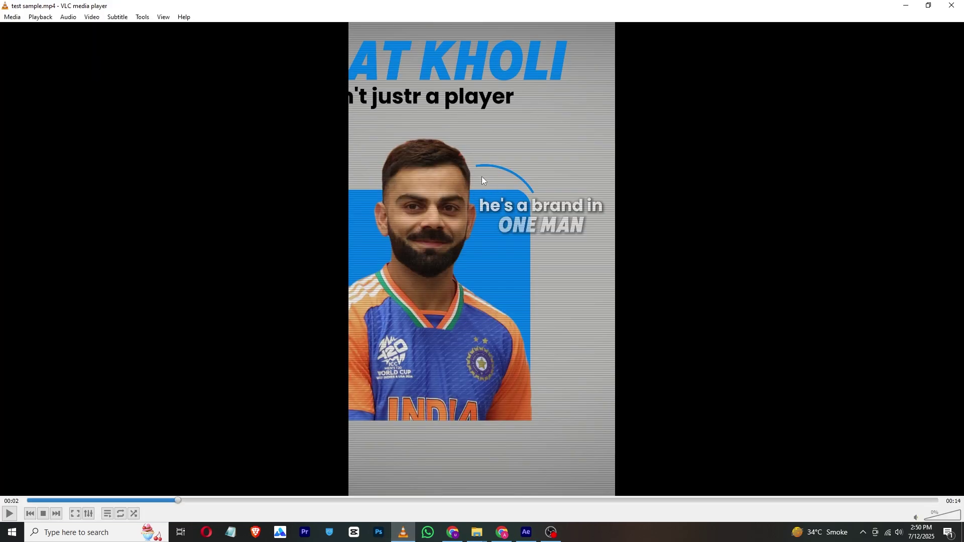
left_click(526, 524)
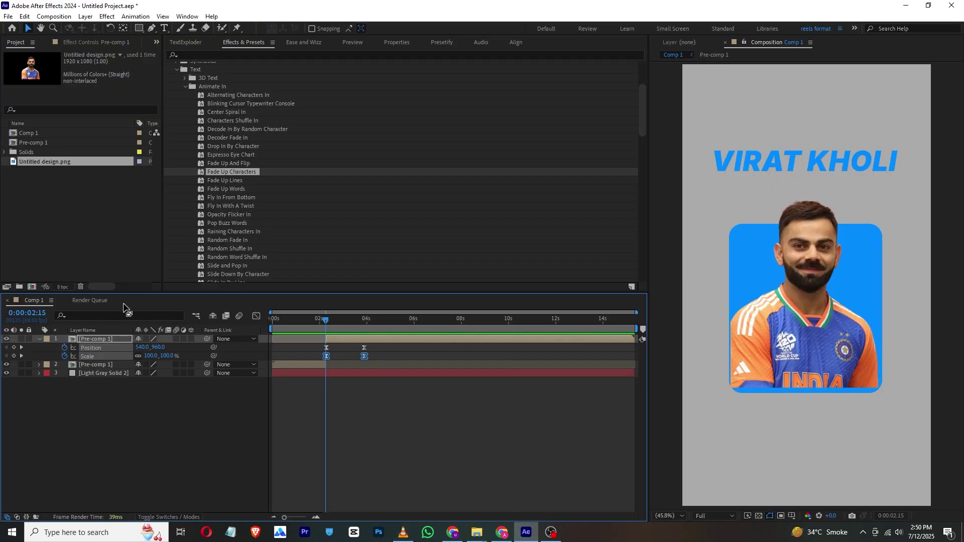
Step: At 0:00:04:23, draw a diagonal Pen tool line on a new shape layer from beside the player's hair to past the blue rectangle's edge
left_click(357, 340)
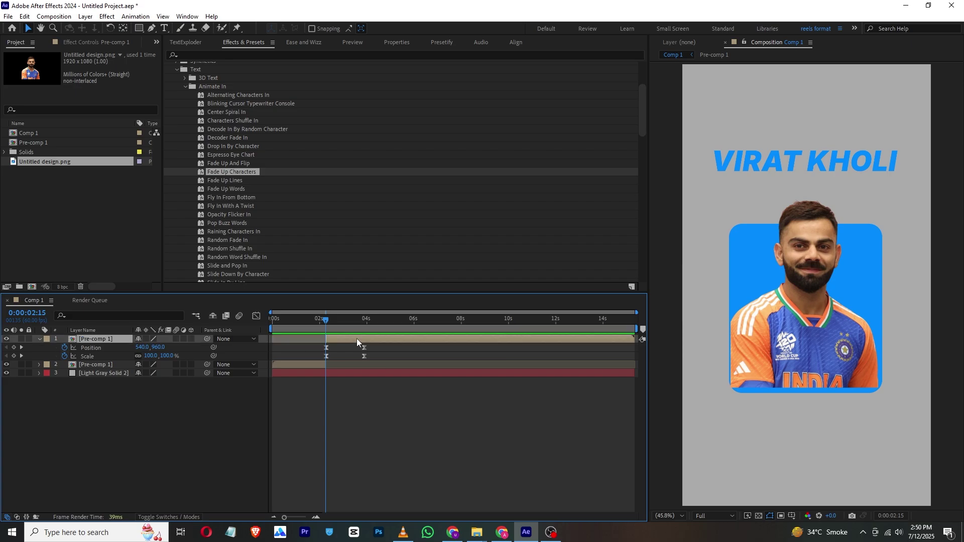
key("u")
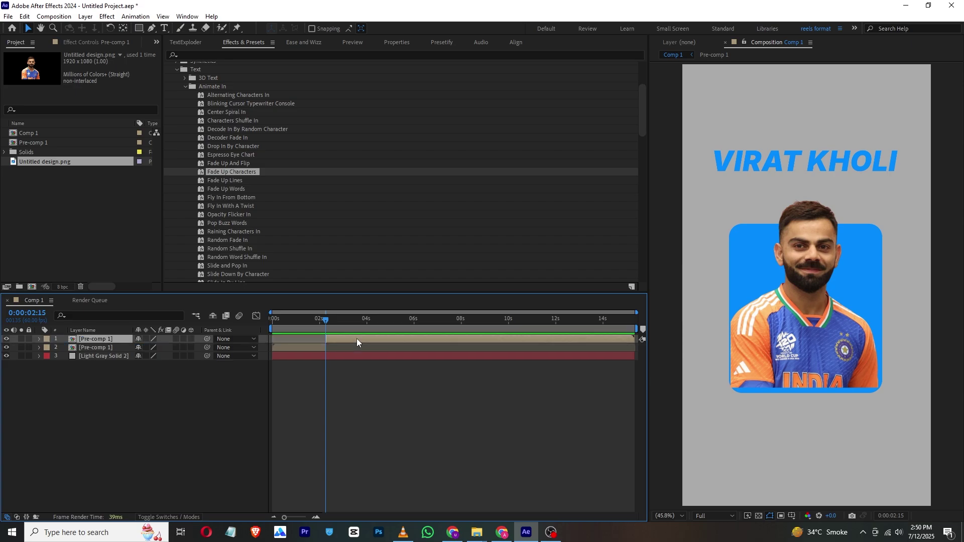
left_click(333, 325)
left_click_drag(334, 326, 373, 331)
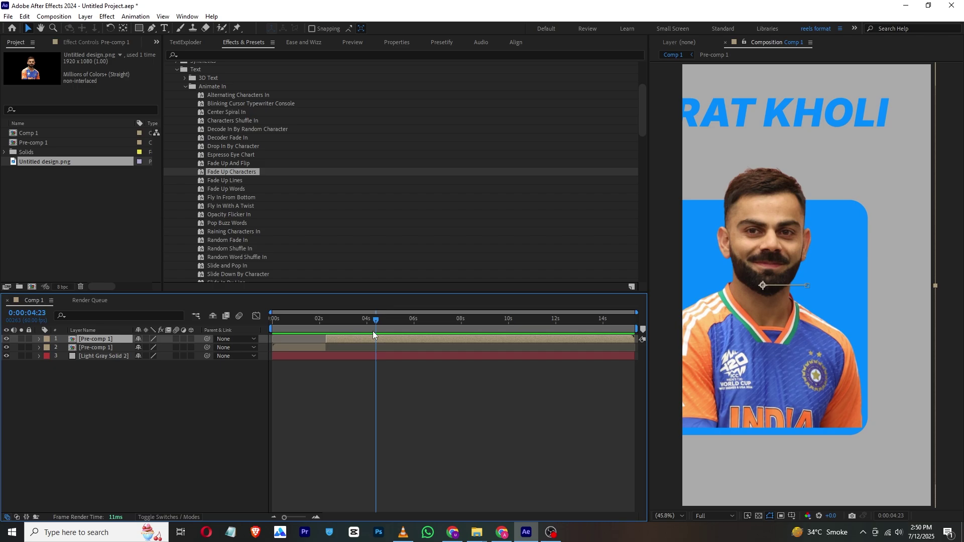
left_click(145, 466)
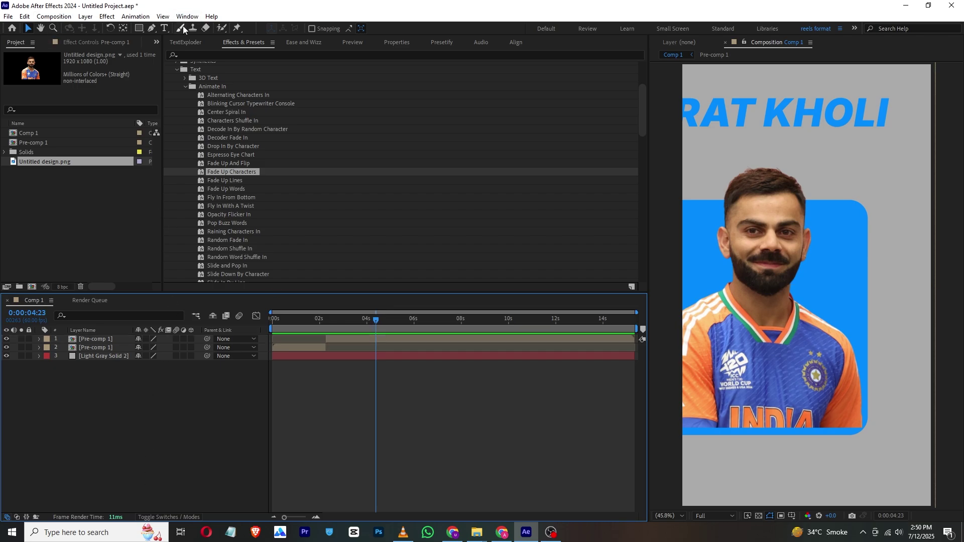
left_click(151, 29)
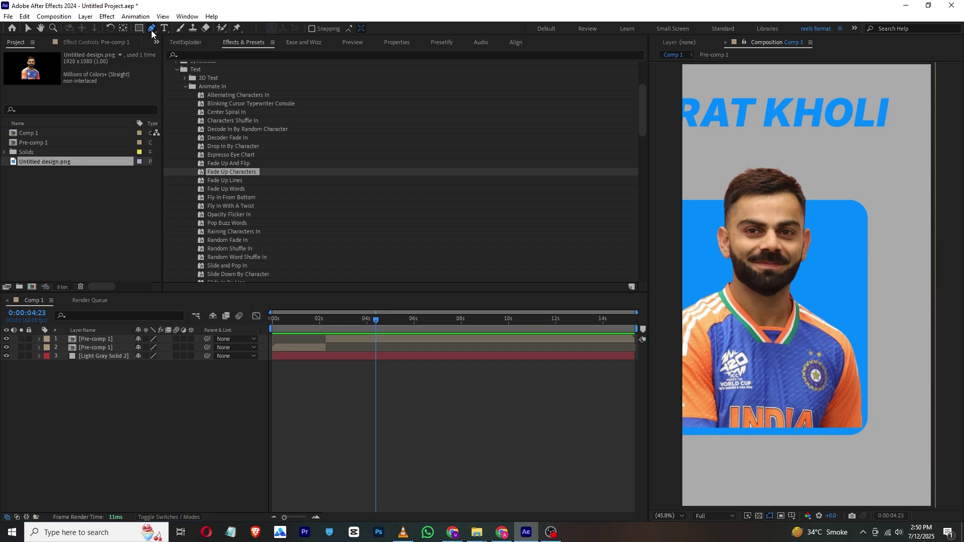
left_click(807, 177)
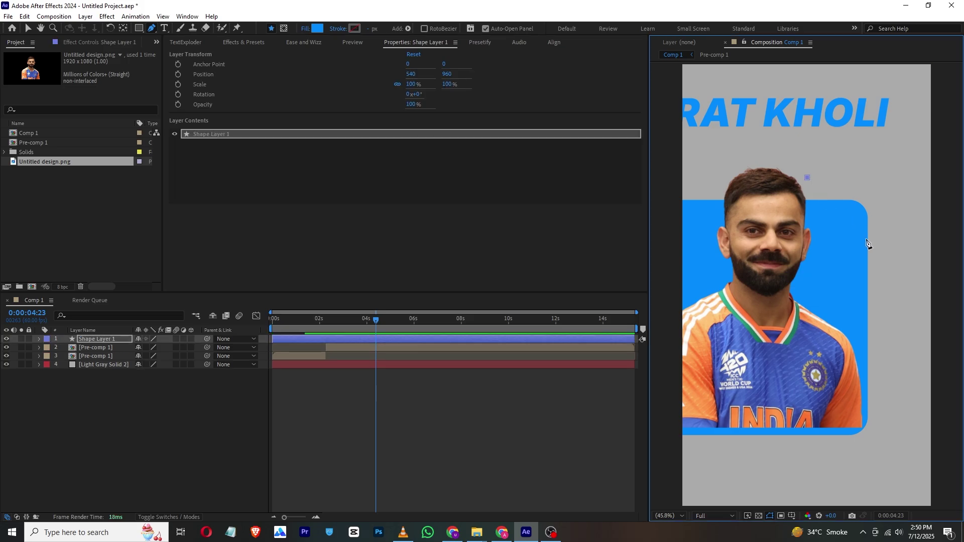
left_click(875, 244)
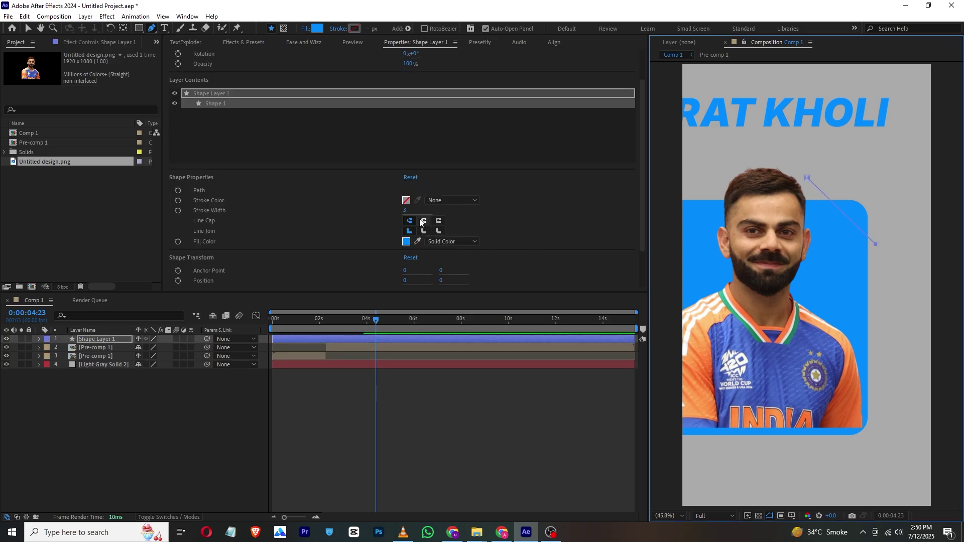
Step: Set the line's fill to None and its stroke to Solid Color
left_click(441, 242)
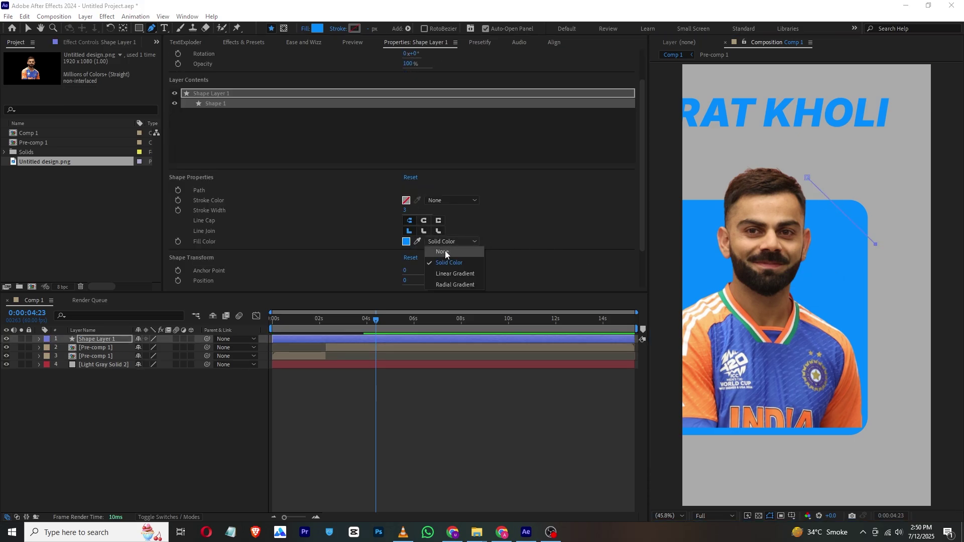
left_click(445, 251)
left_click(447, 201)
left_click(447, 219)
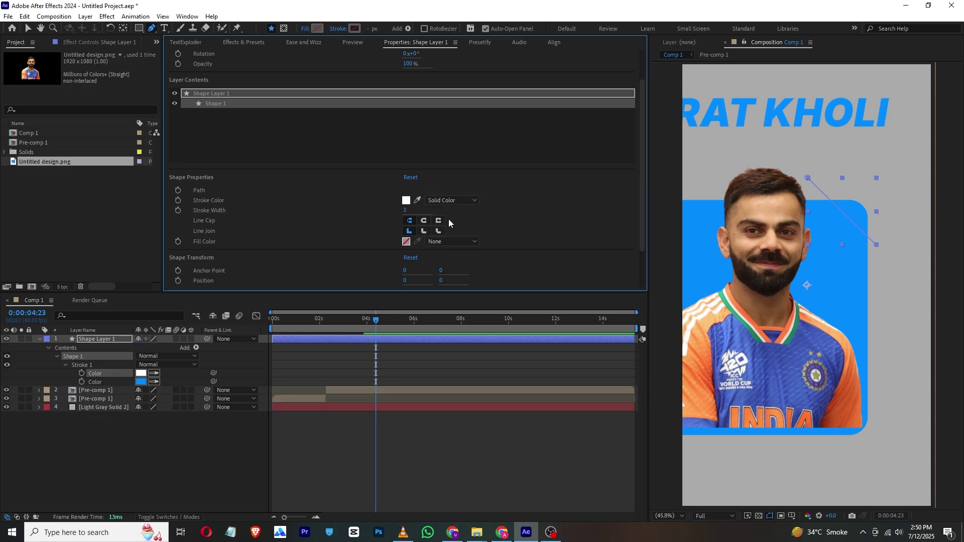
Step: Set the line's stroke color to 008AFF, sampled from the blue rectangle, and its stroke width to 30 px
left_click(406, 201)
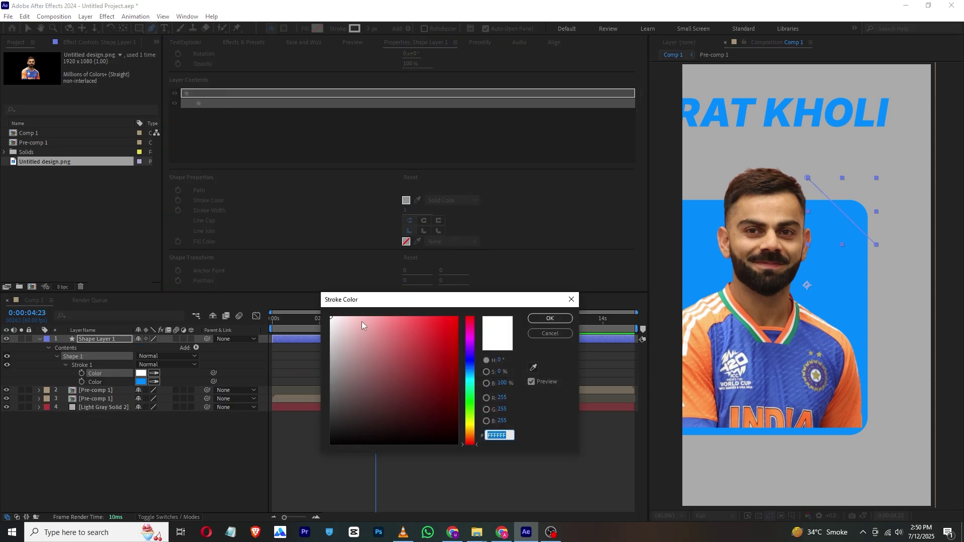
left_click(403, 532)
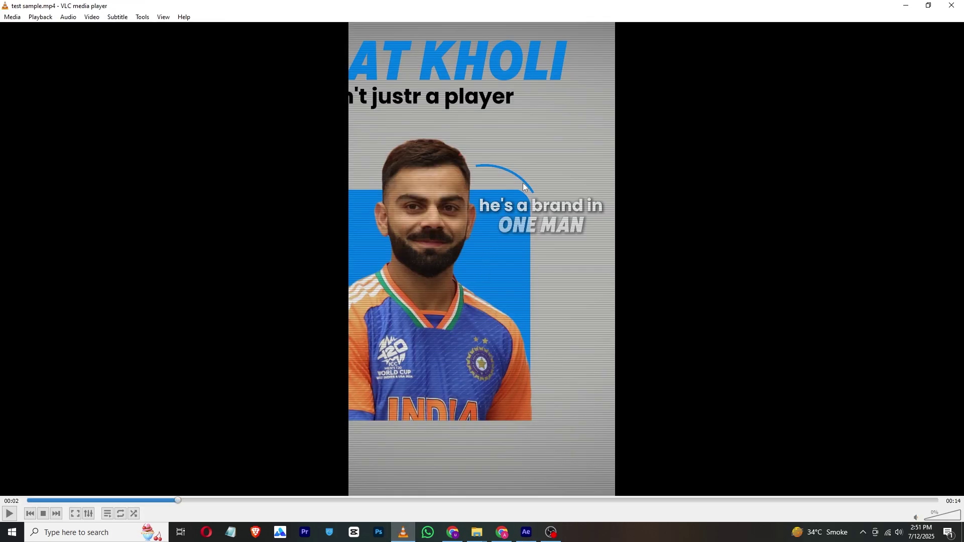
left_click(526, 532)
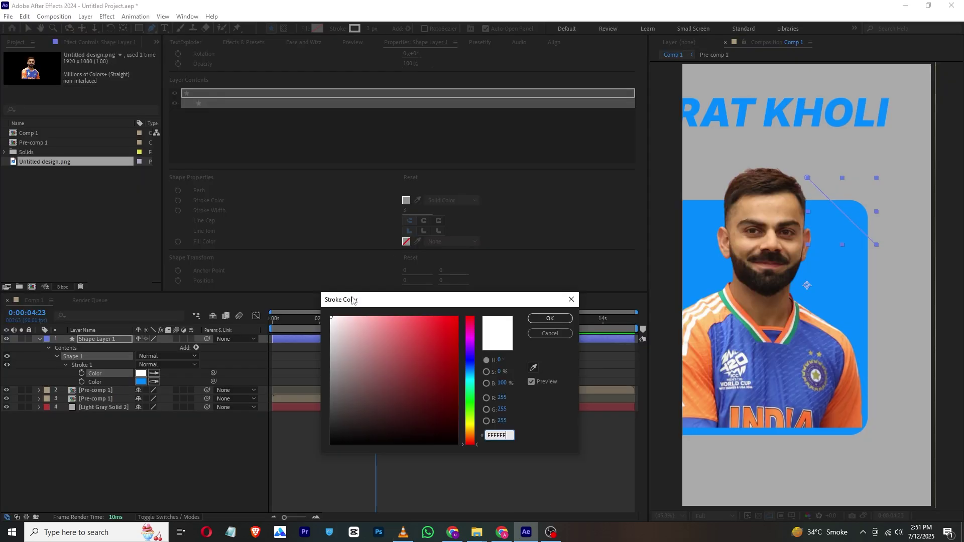
left_click(533, 368)
left_click(688, 264)
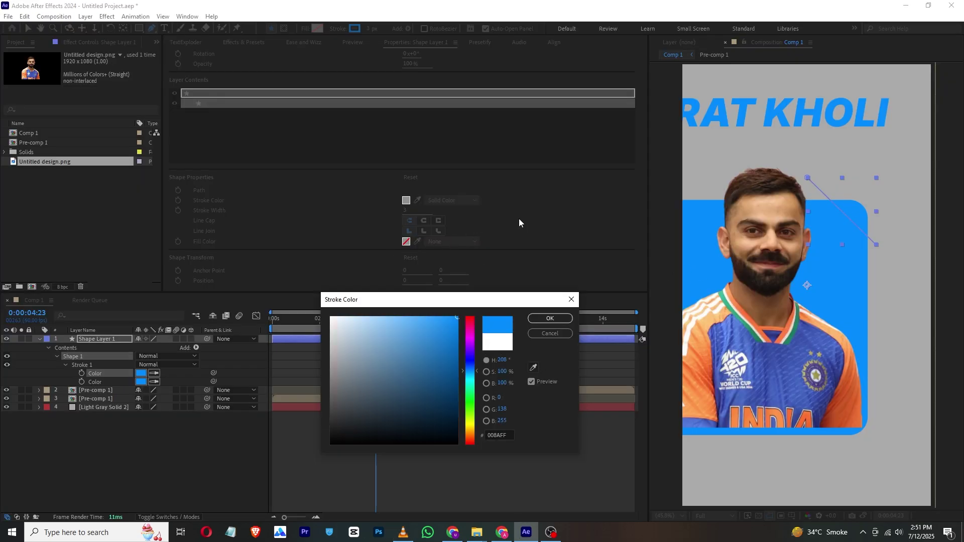
left_click(550, 318)
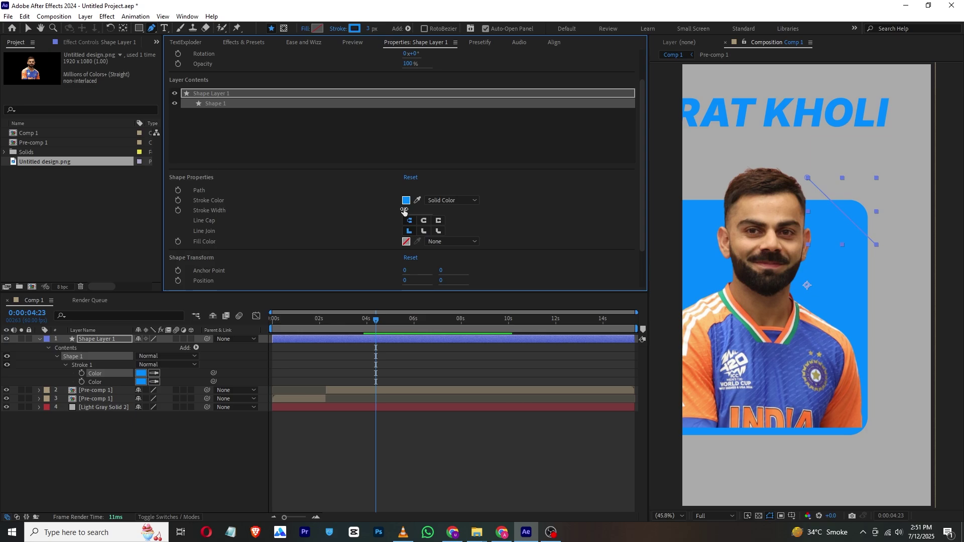
left_click_drag(406, 212, 423, 212)
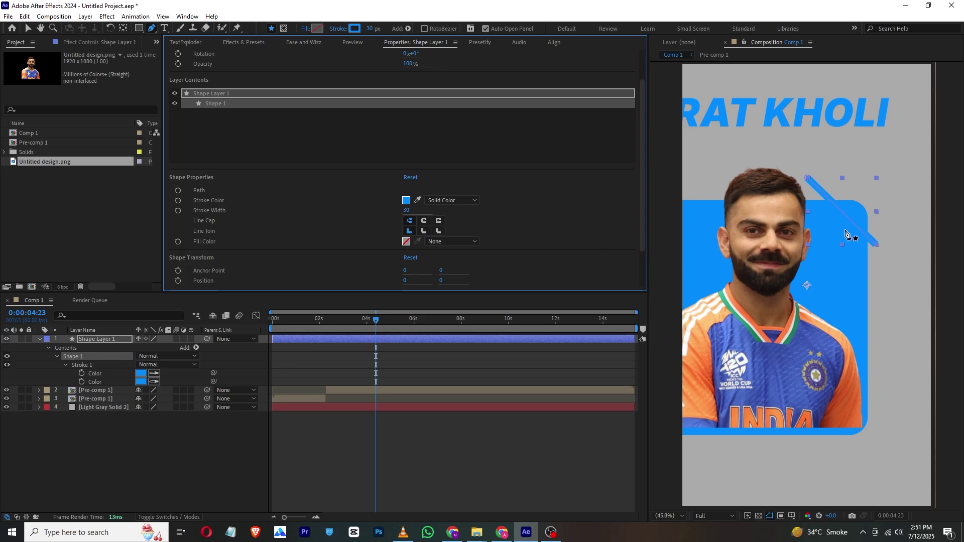
Step: Move the line slightly away from the player's head and bend it into an outward arc with the Pen tool at its lower end point
key("v")
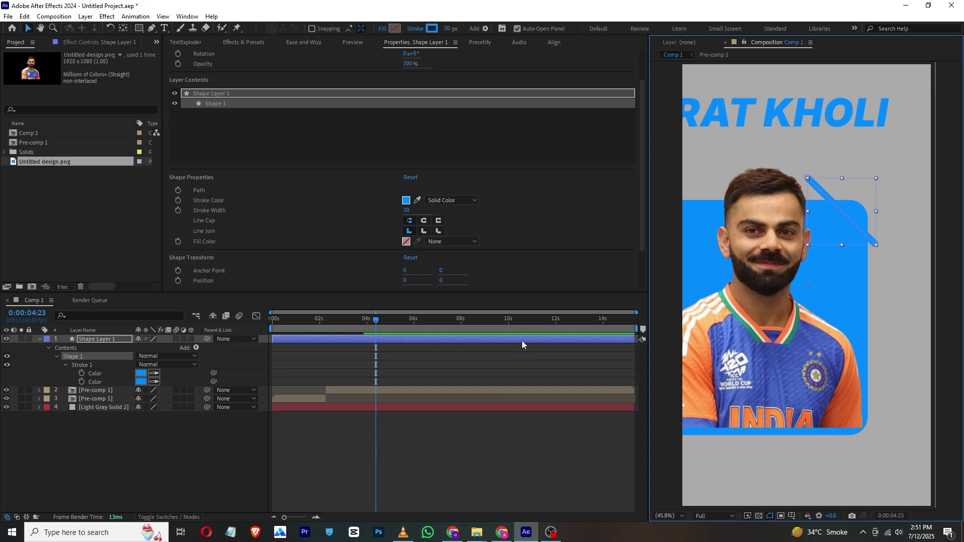
mouse_move(847, 214)
left_mouse_down()
mouse_move(868, 207)
mouse_move(864, 216)
left_mouse_up()
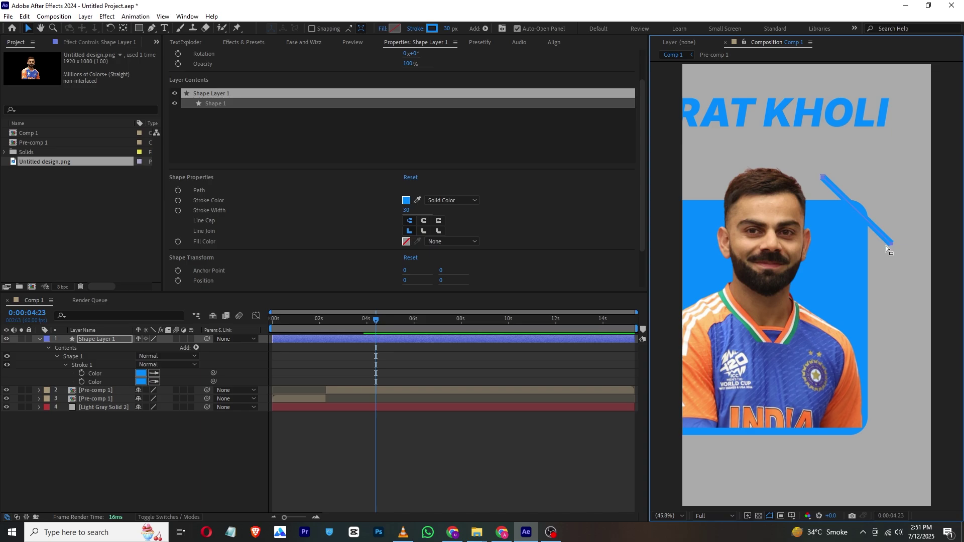
key("g")
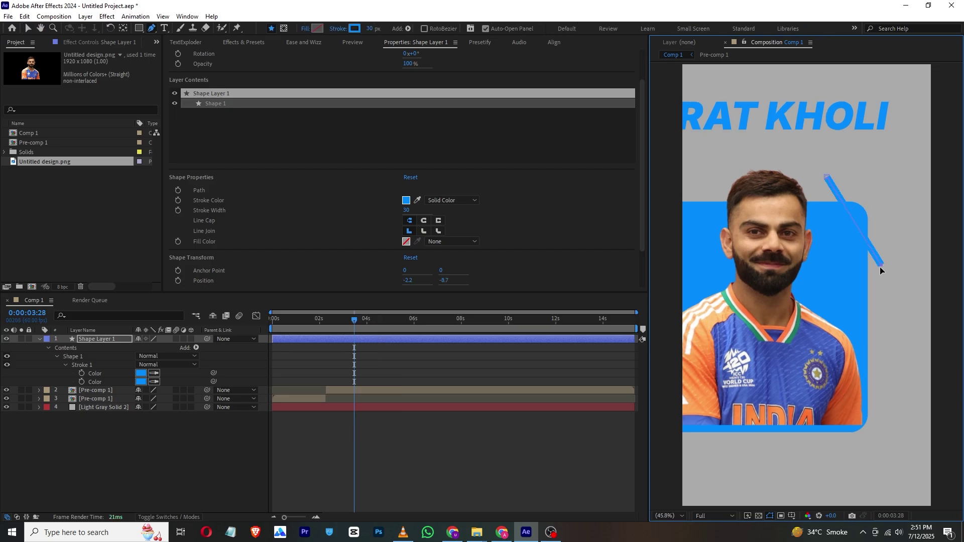
mouse_move(880, 266)
left_mouse_down()
mouse_move(767, 309)
mouse_move(860, 323)
left_mouse_up()
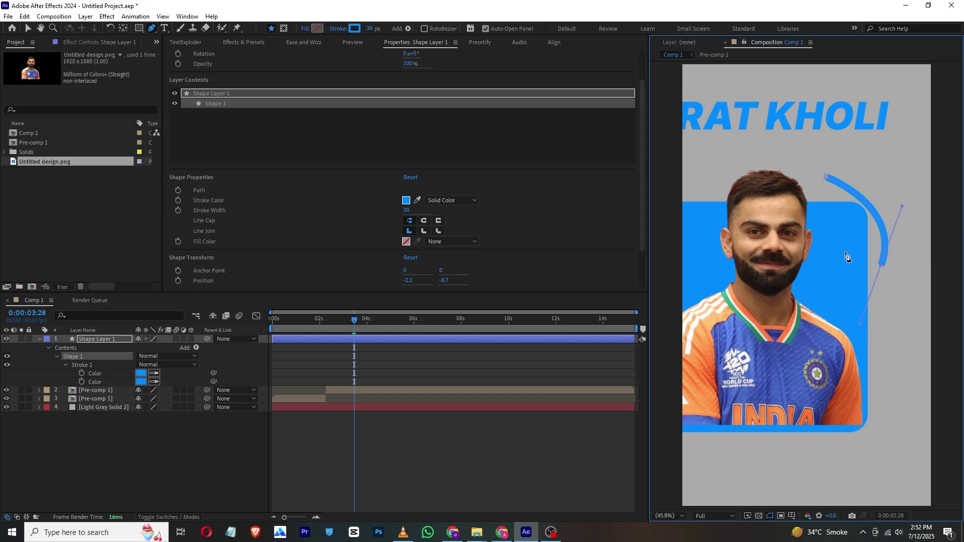
Step: Set the arc layer's scale to 84%, rotation to -12° and position to 588, 960
left_click(113, 338)
key("w")
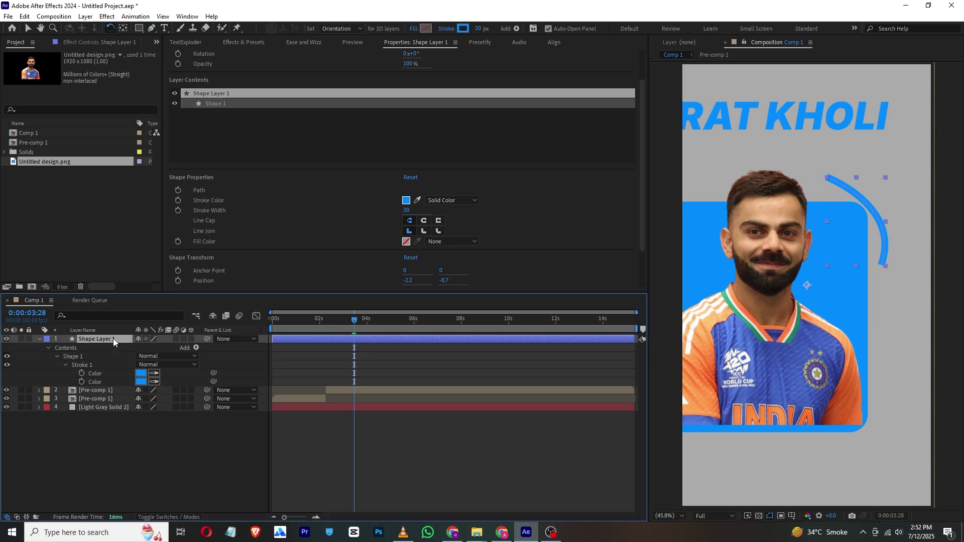
key("s")
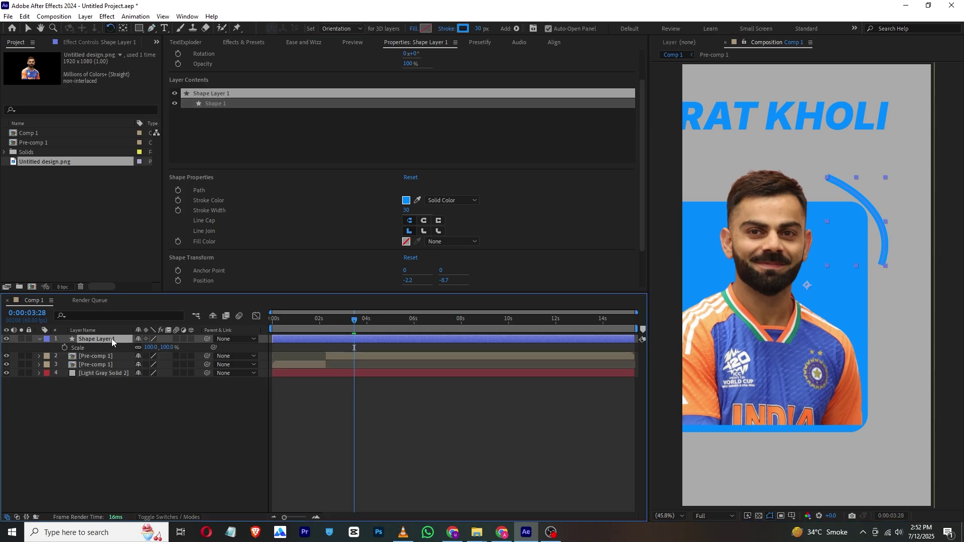
key("shift+p")
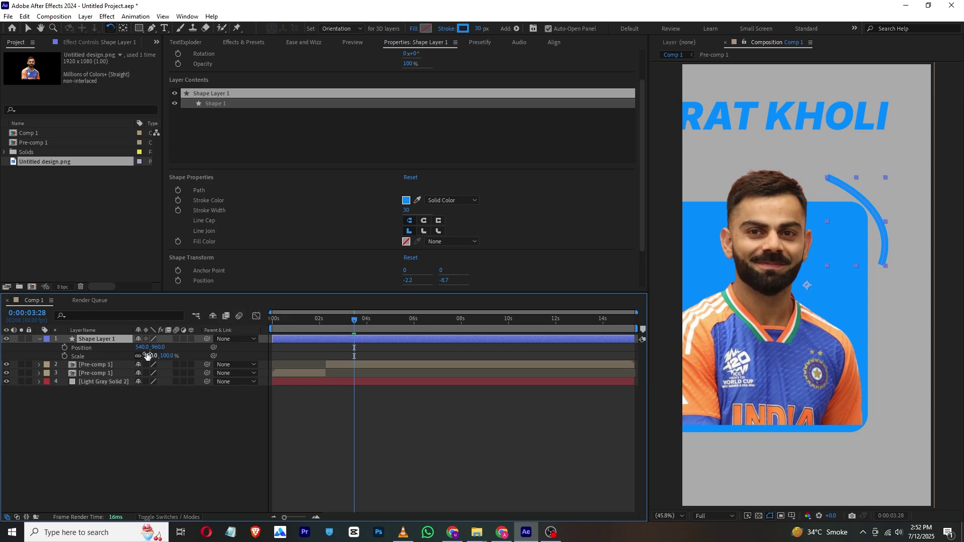
left_click(97, 356)
left_click(131, 347, "shift")
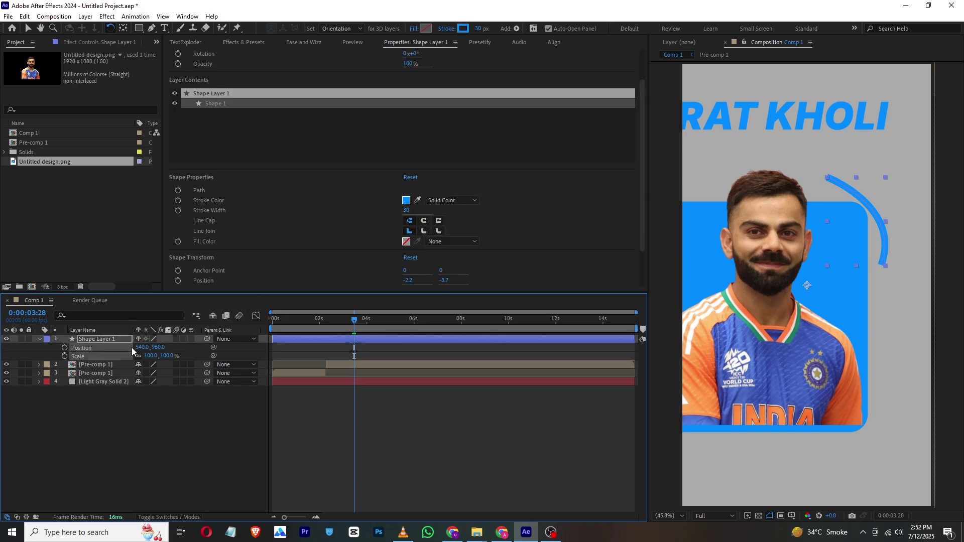
mouse_move(139, 346)
left_mouse_down()
mouse_move(98, 356)
mouse_move(141, 358)
mouse_move(132, 357)
left_mouse_up()
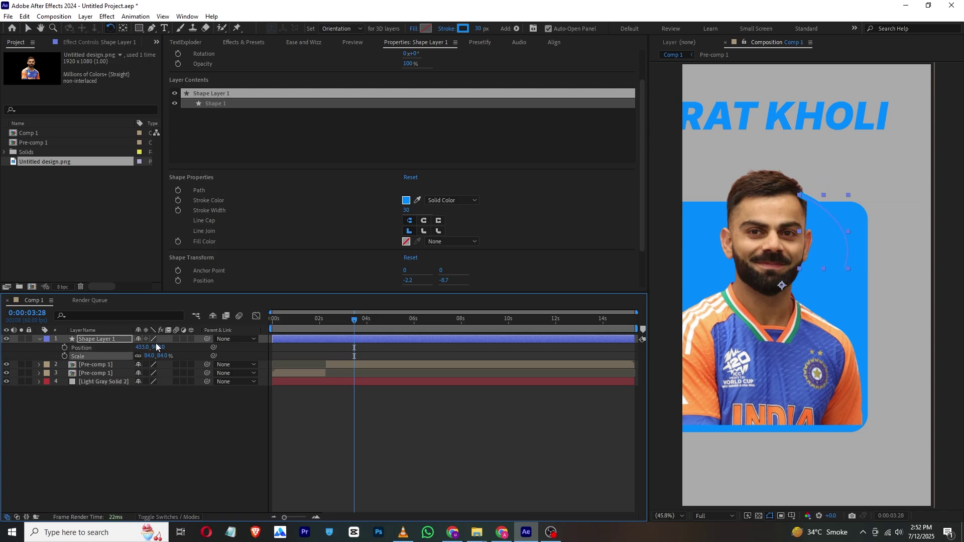
key("shift+r")
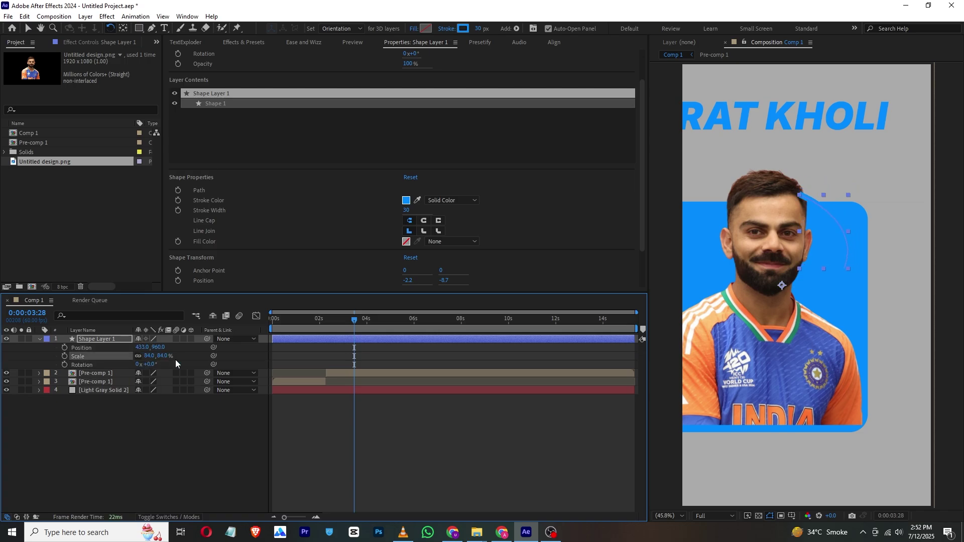
left_click_drag(152, 364, 219, 348)
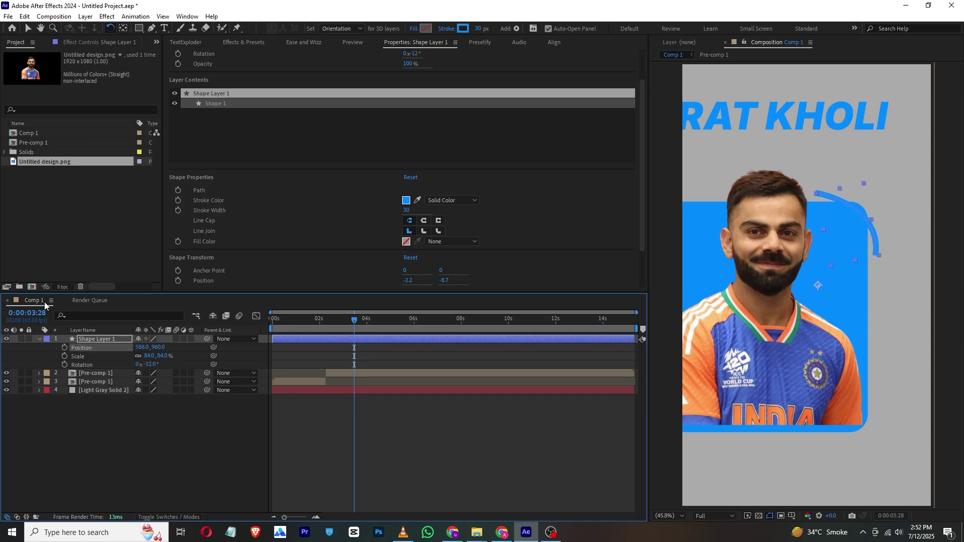
Step: Add a Drop Shadow effect to the arc layer with opacity 100%, distance 9 and softness 70
left_click(103, 339)
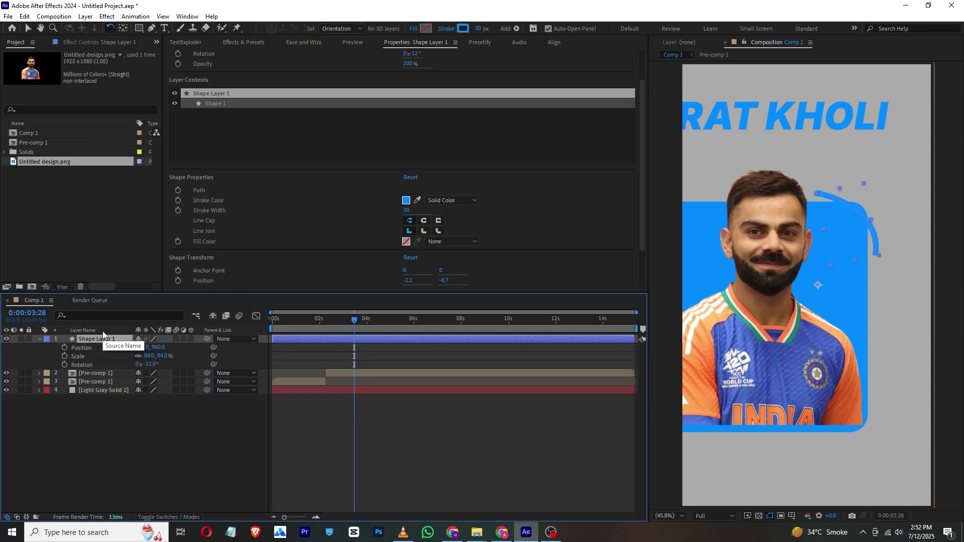
key("ctrl+space")
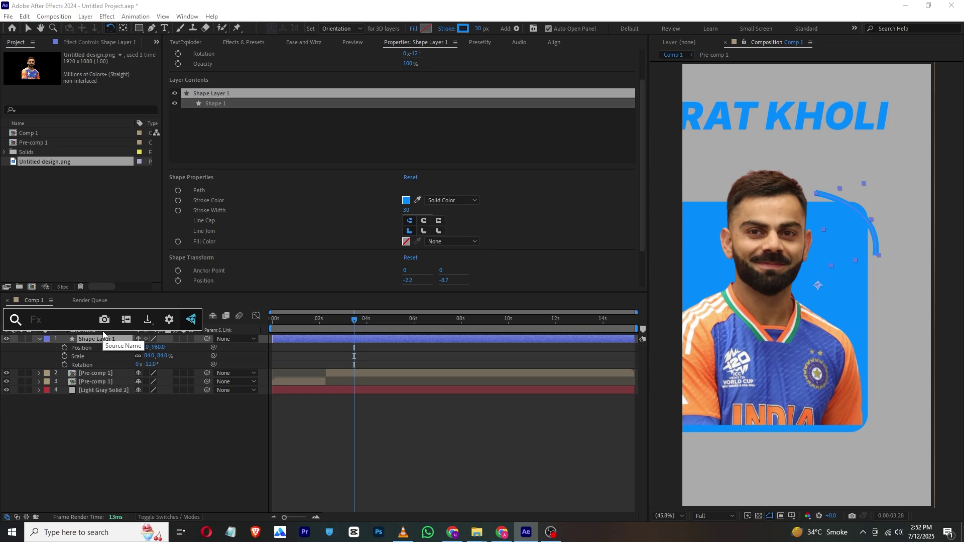
type("dr")
key("Return")
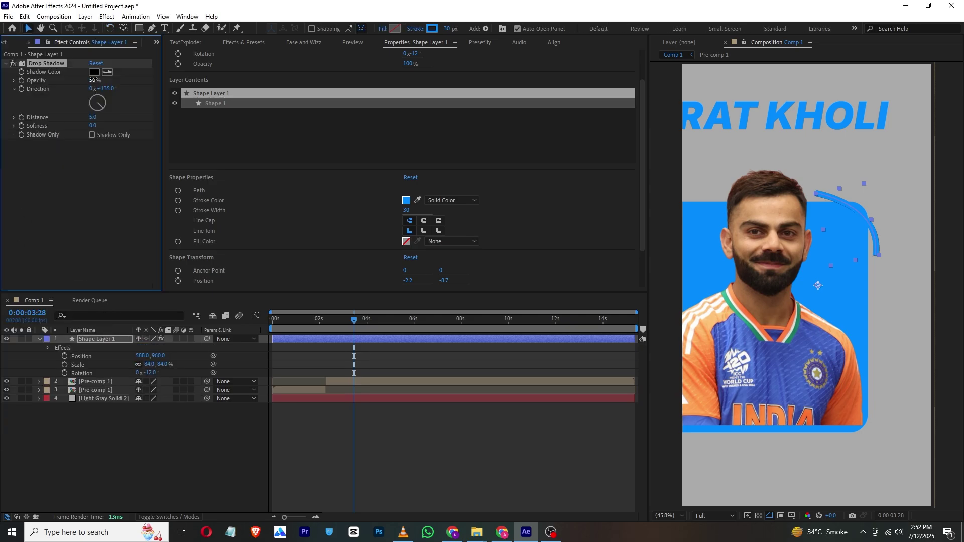
left_click_drag(95, 79, 168, 90)
left_click_drag(96, 119, 122, 127)
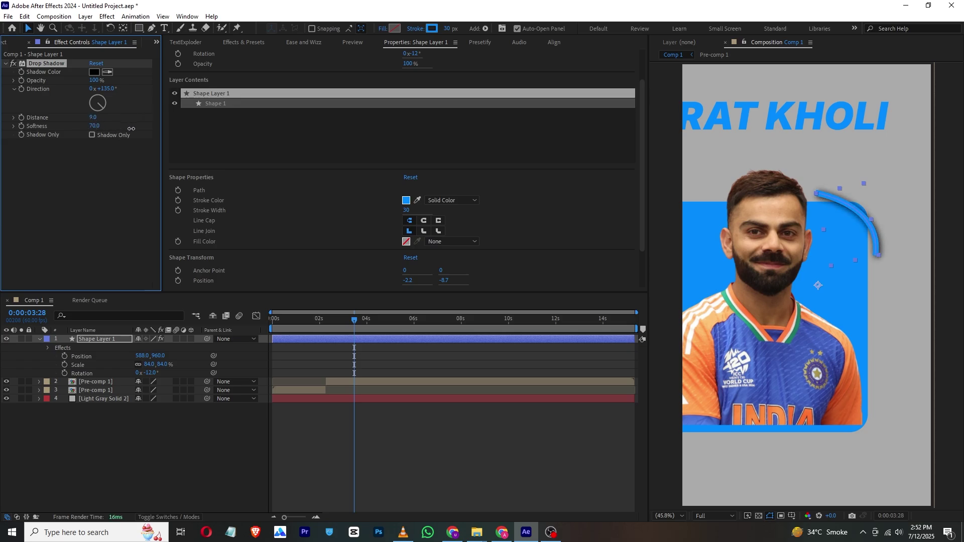
left_click(67, 151)
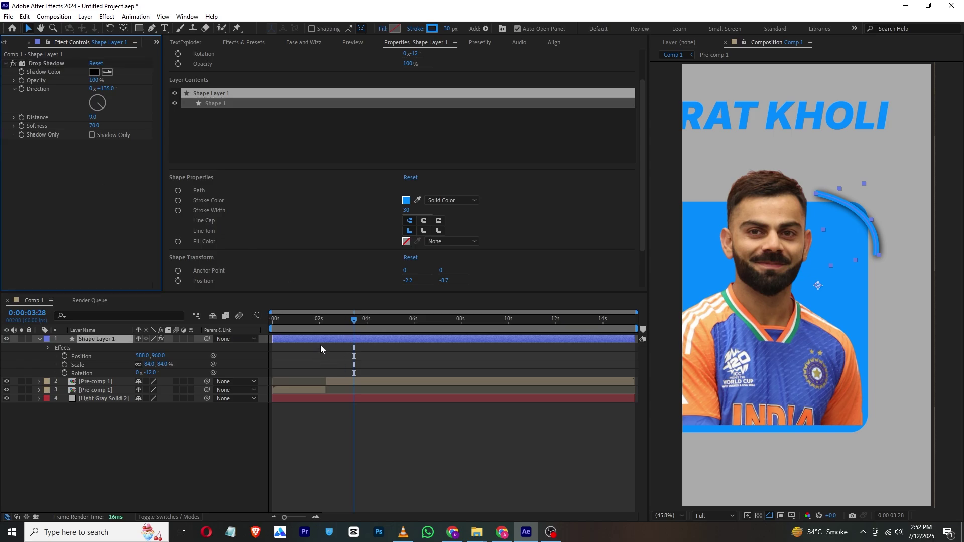
Step: Split the arc layer at 0:00:04:22 and delete the part before the split
left_click_drag(321, 325, 376, 337)
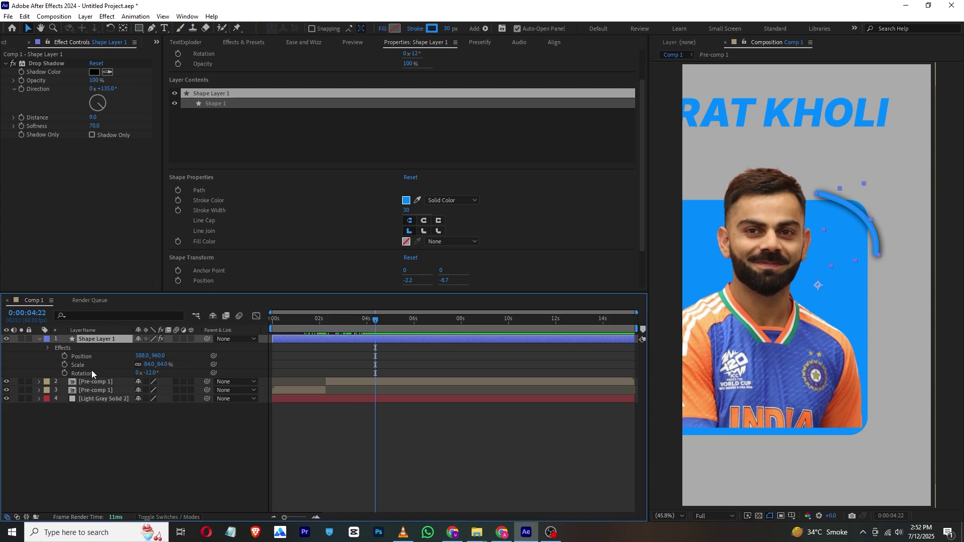
key("ctrl+shift+d")
left_click(325, 347)
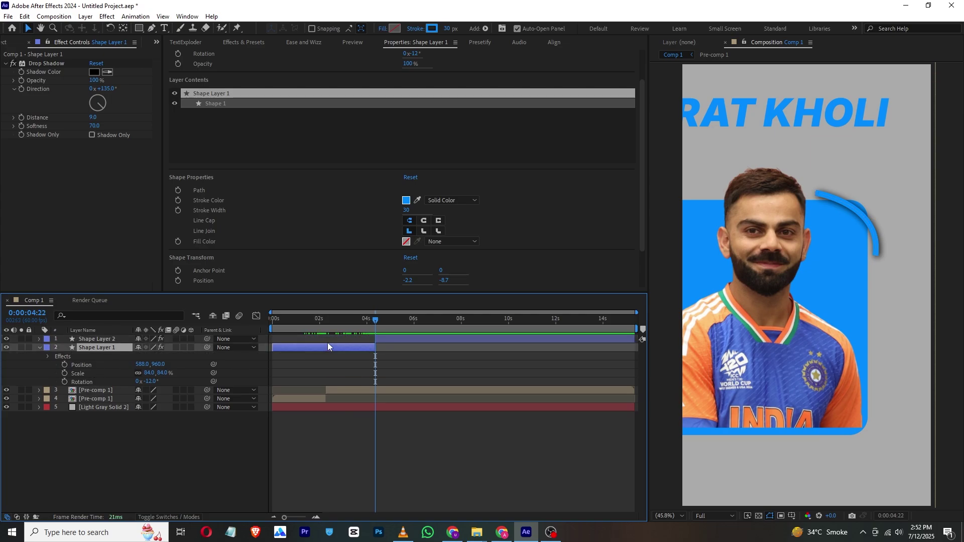
key("Delete")
Step: Move the remaining arc slightly up beside the player's head and set its rotation to -15°
left_click(388, 347)
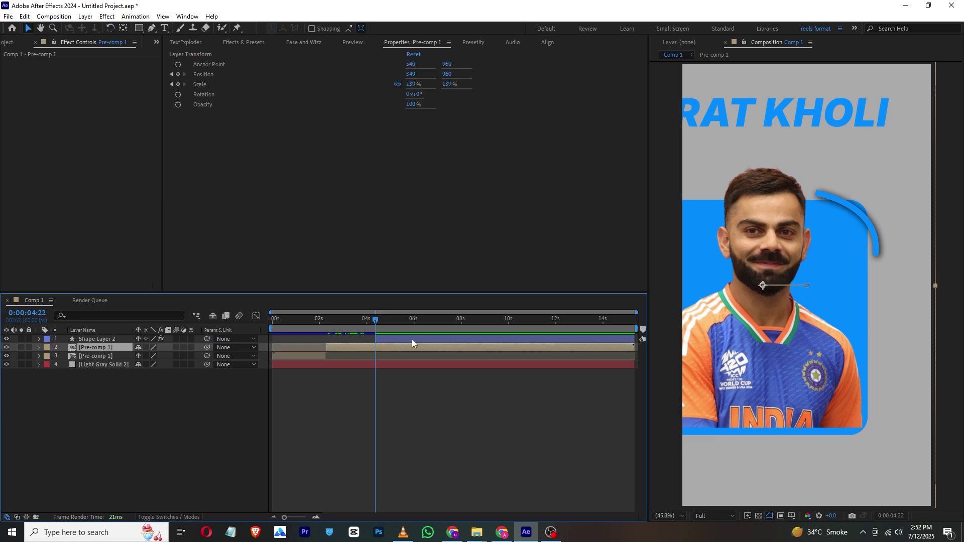
left_click(414, 340)
left_click(881, 228)
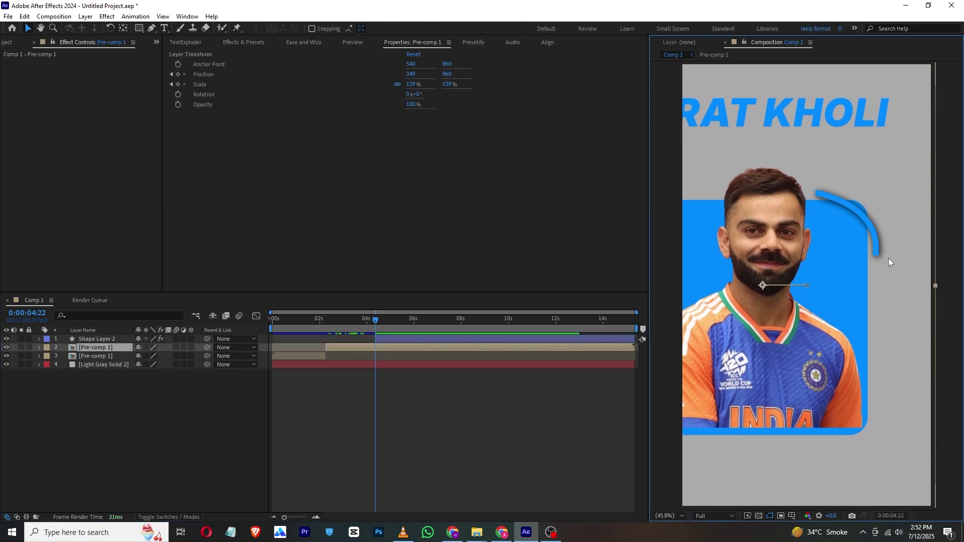
left_click(871, 242)
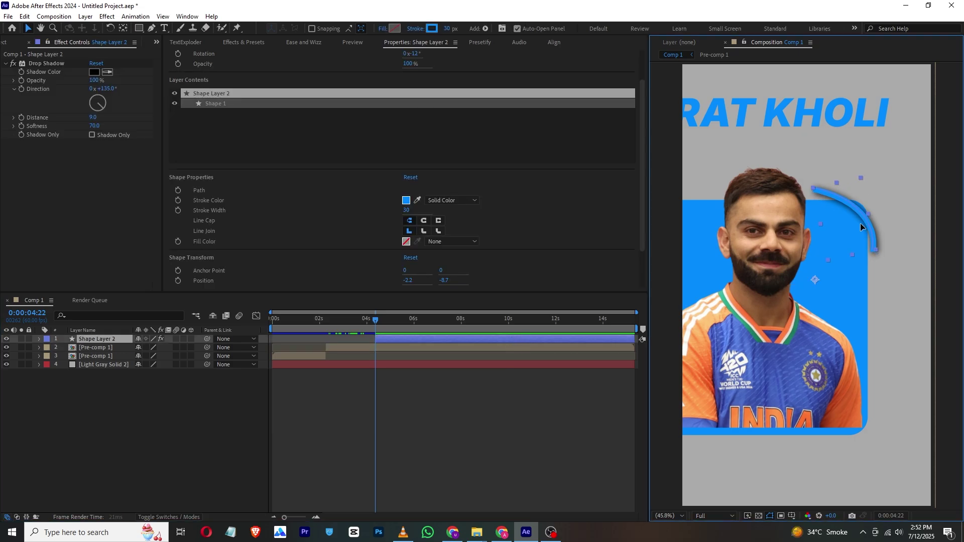
left_click_drag(859, 223, 858, 213)
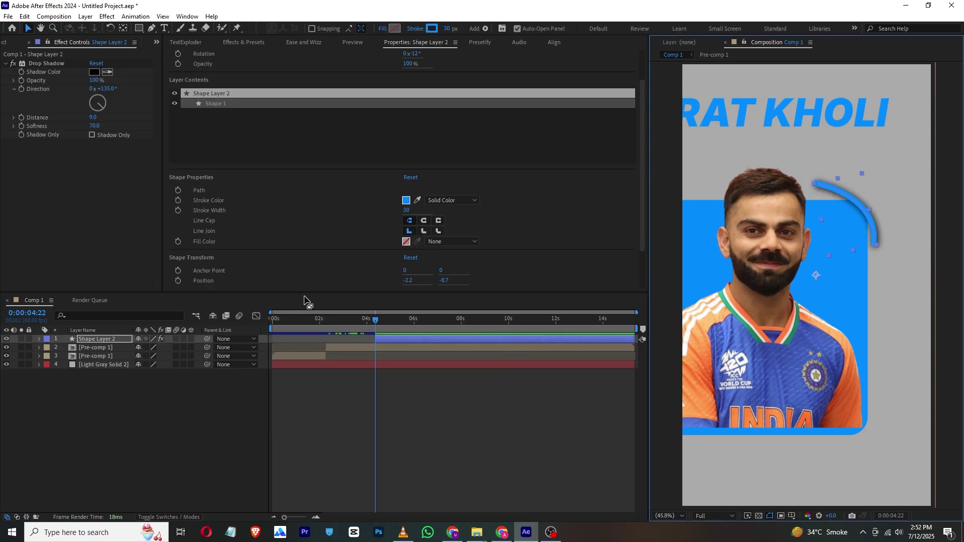
key("r")
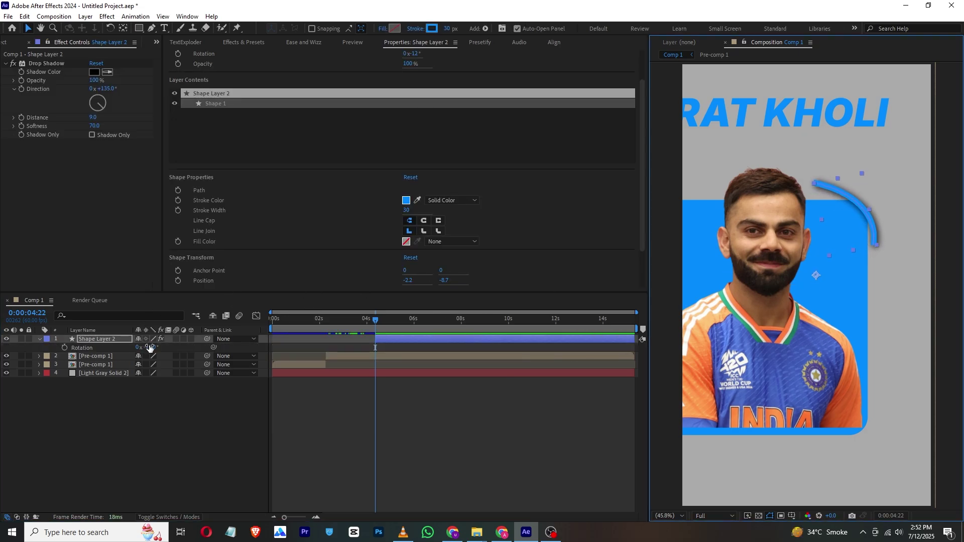
left_click_drag(149, 347, 149, 347)
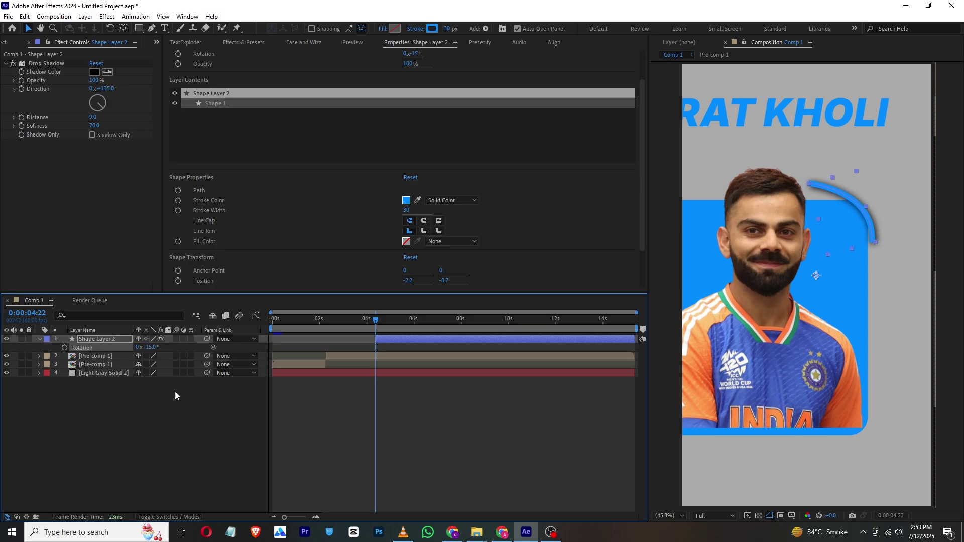
Step: Switch to VLC, replay the reference video up to the curved line's appearance, and return to After Effects
key("alt+Tab")
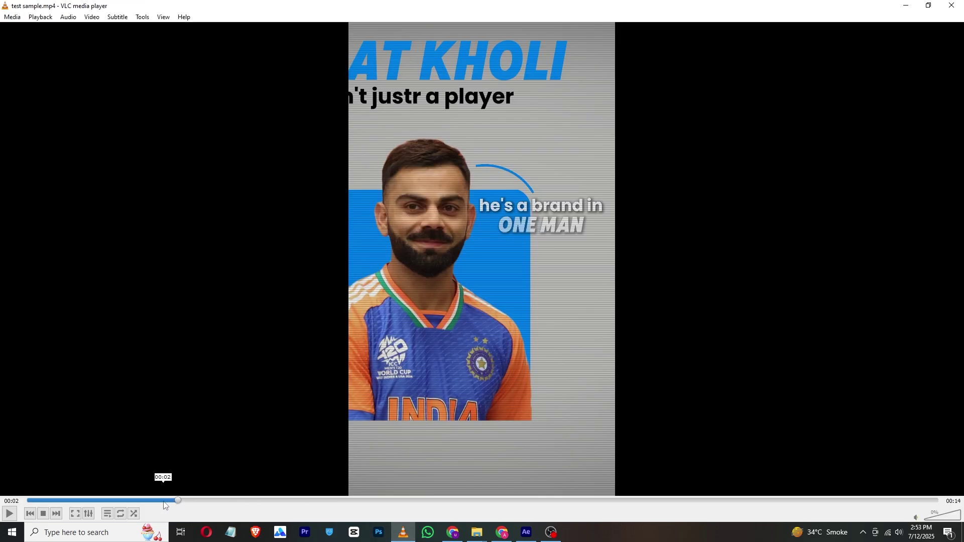
left_click(58, 500)
left_click(9, 514)
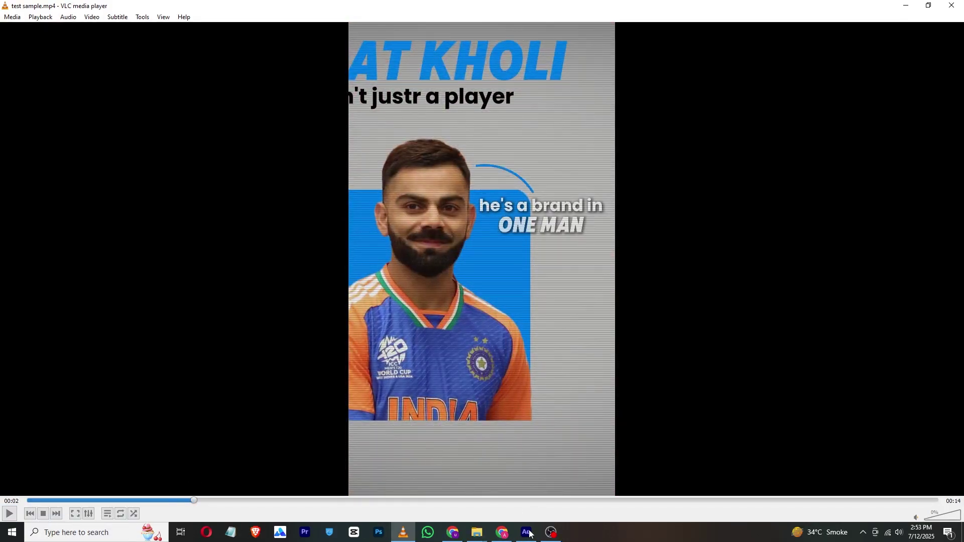
key("alt+Tab")
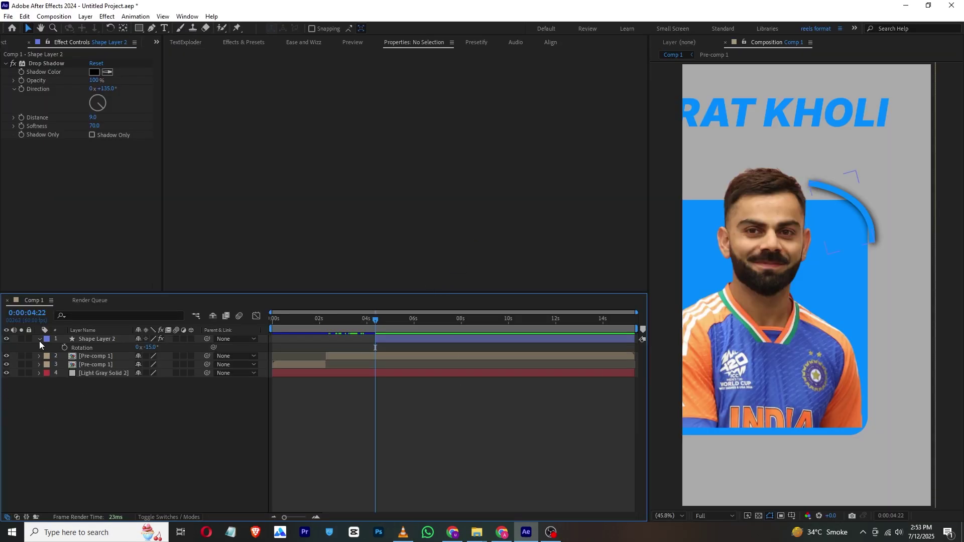
Step: Add a Trim Paths operator to the arc shape layer and expose its settings
left_click(39, 341)
left_click(40, 342)
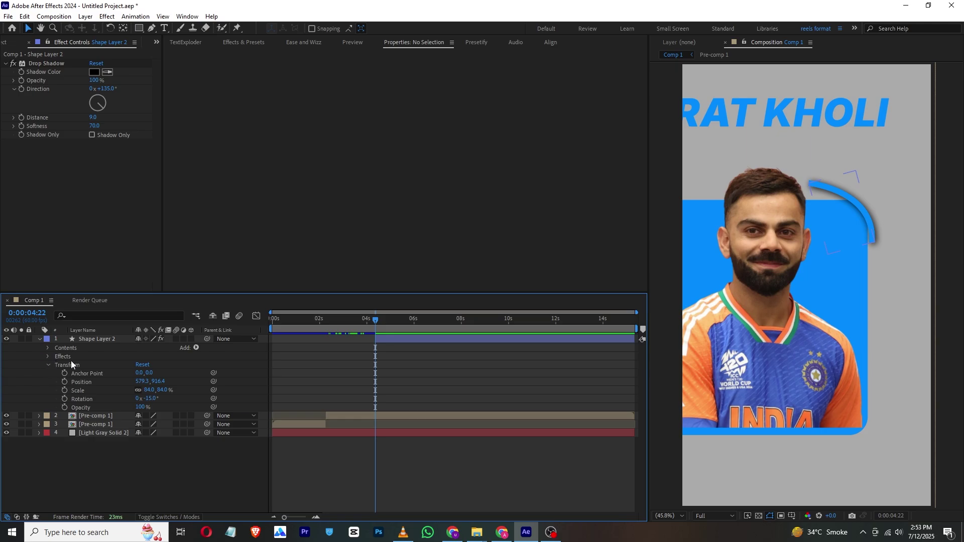
left_click(195, 348)
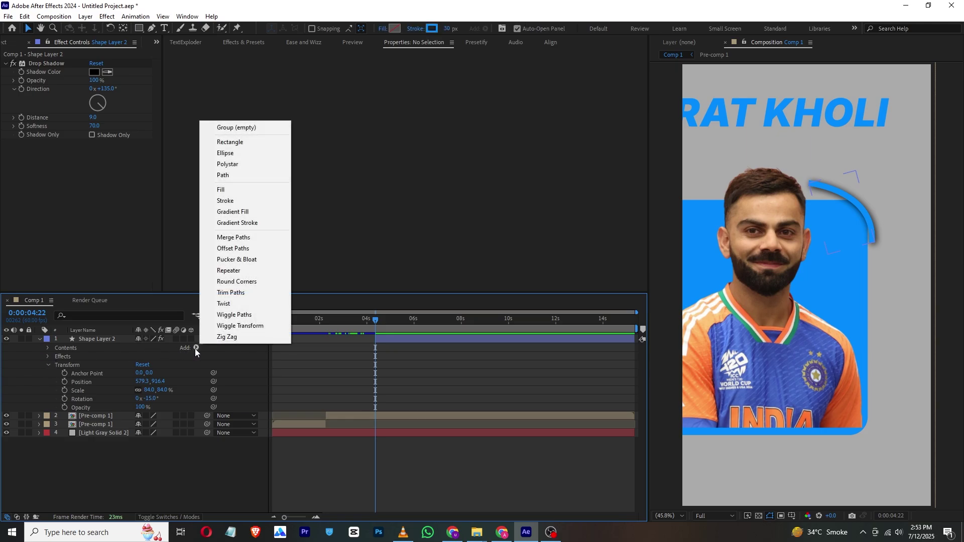
left_click(237, 294)
left_click(57, 364)
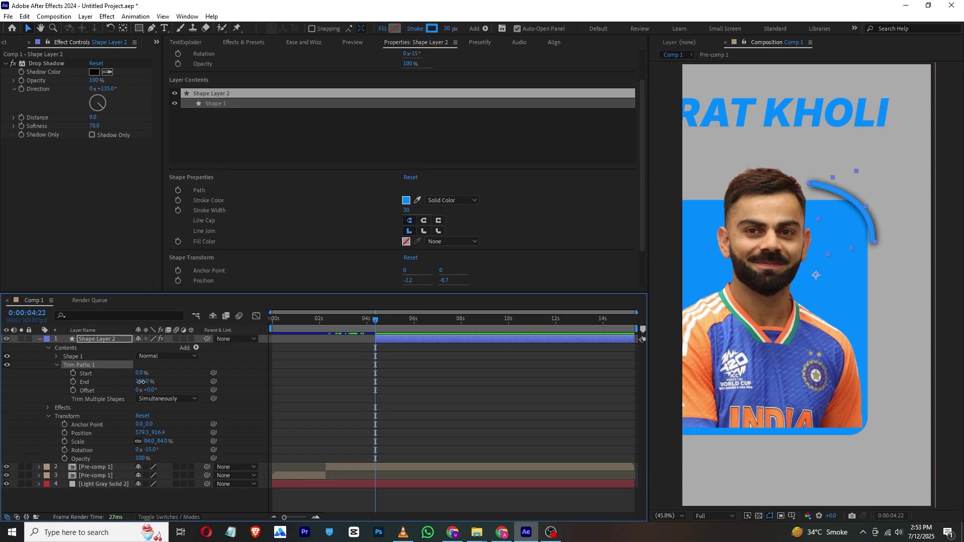
Step: Keyframe the arc's Trim Paths End at 0% at 0:00:04:22 and 100% at 0:00:06:14
mouse_move(141, 382)
left_mouse_down()
mouse_move(161, 384)
mouse_move(109, 381)
left_mouse_up()
left_click(73, 381)
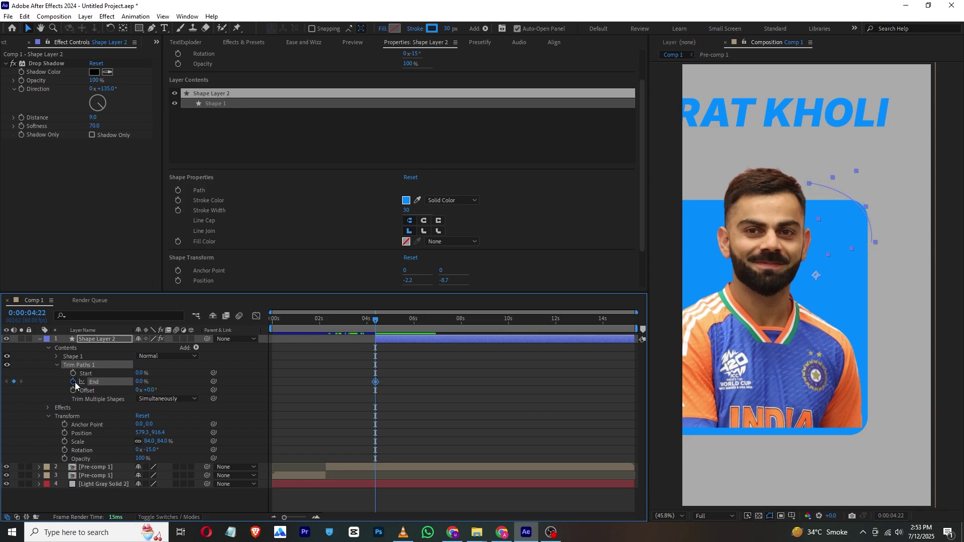
left_click_drag(376, 333, 416, 335)
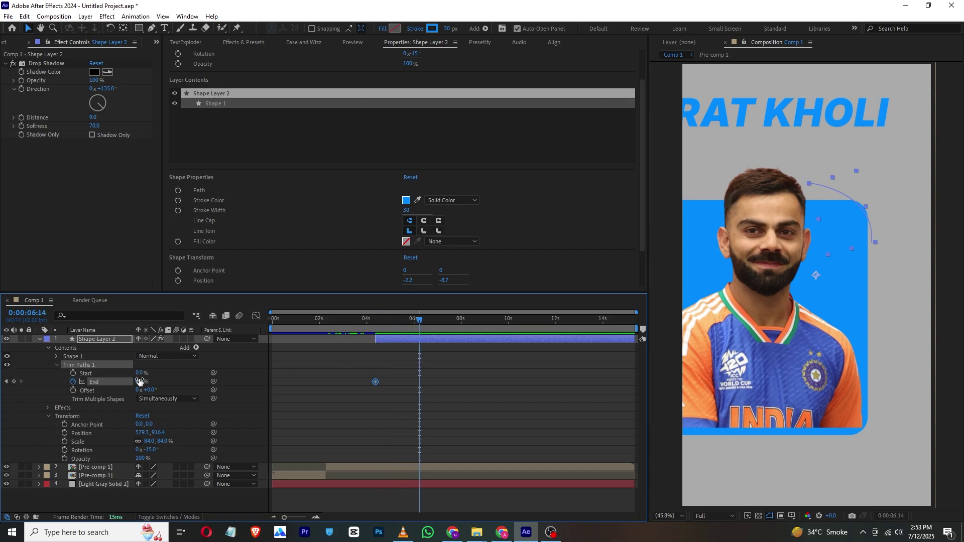
left_click_drag(139, 381, 215, 402)
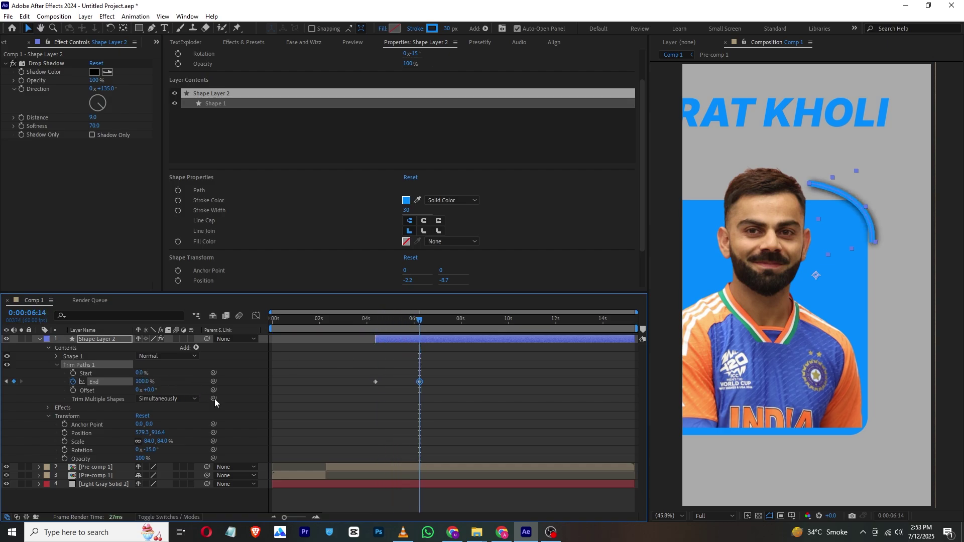
Step: Shorten the arc's draw-on by moving its 100% End keyframe earlier, just past 0:00:05:31
left_click(373, 321)
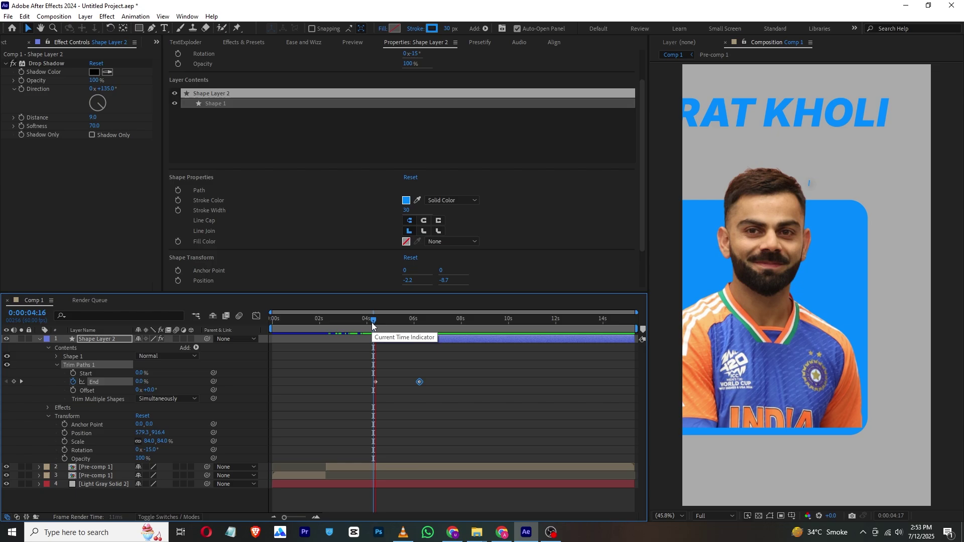
left_click(402, 320)
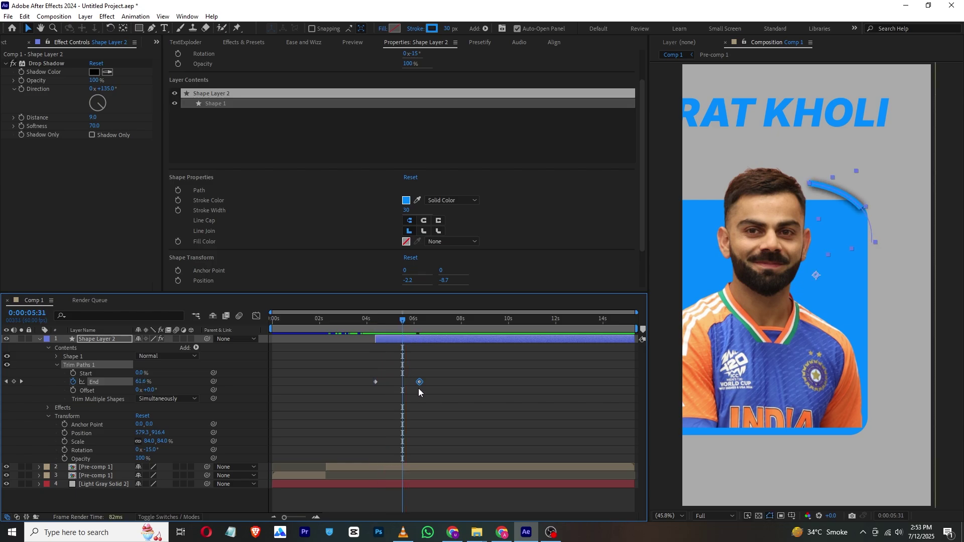
left_click_drag(415, 386, 357, 373)
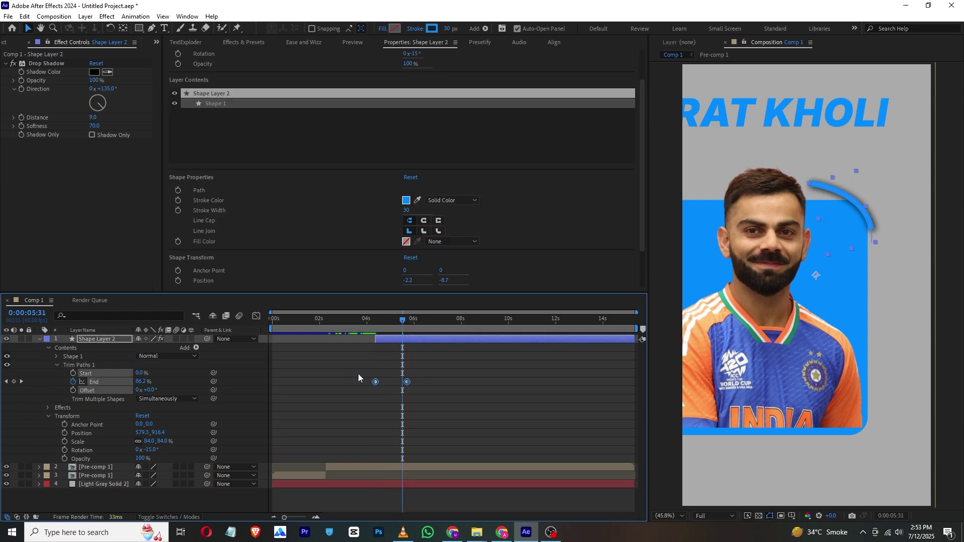
Step: Apply Easy Ease to both End keyframes and lengthen the last keyframe's incoming ease on the speed graph
key("F9")
left_click(256, 316)
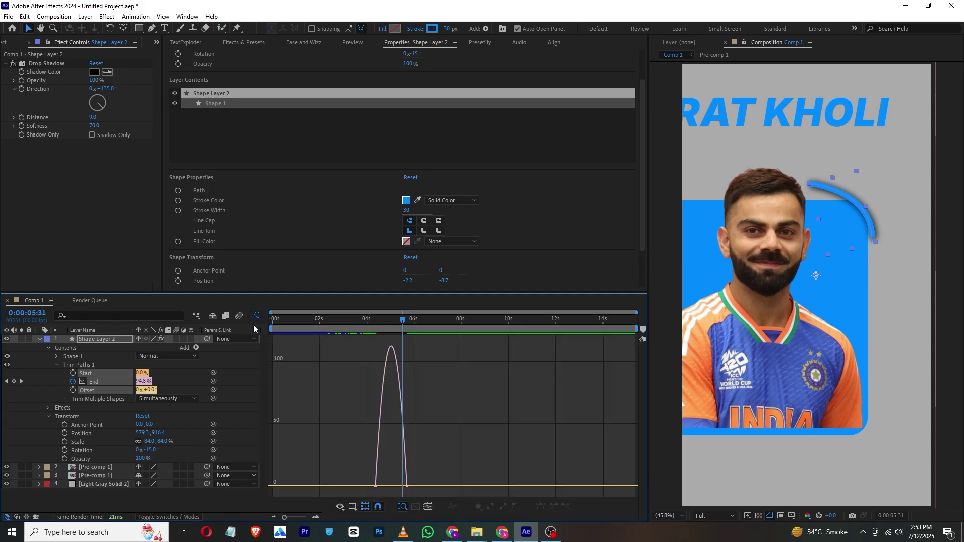
left_click(407, 486)
left_click_drag(396, 486, 391, 487)
key("shift+F3")
Step: Play the composition from the start through the arc animation and compare it with the reference video in VLC
left_click(271, 322)
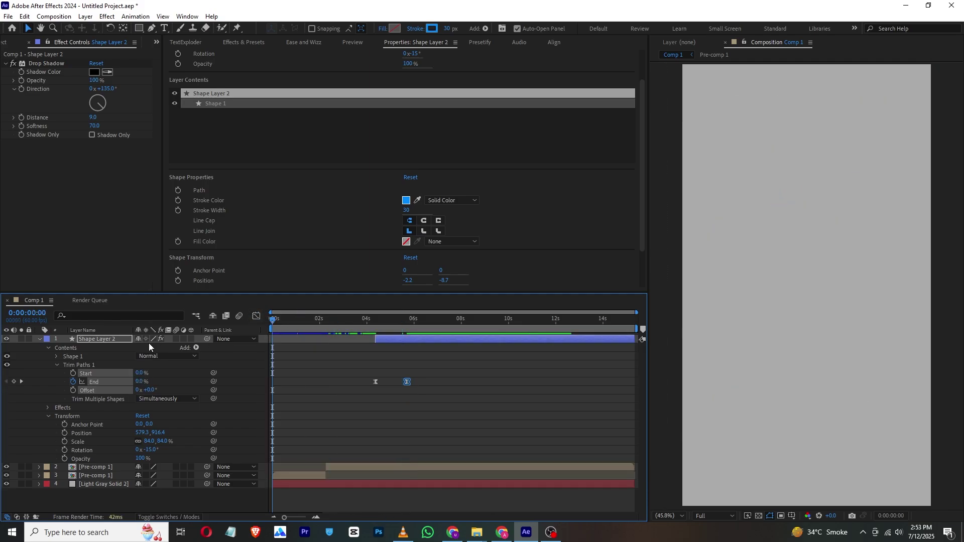
key("space")
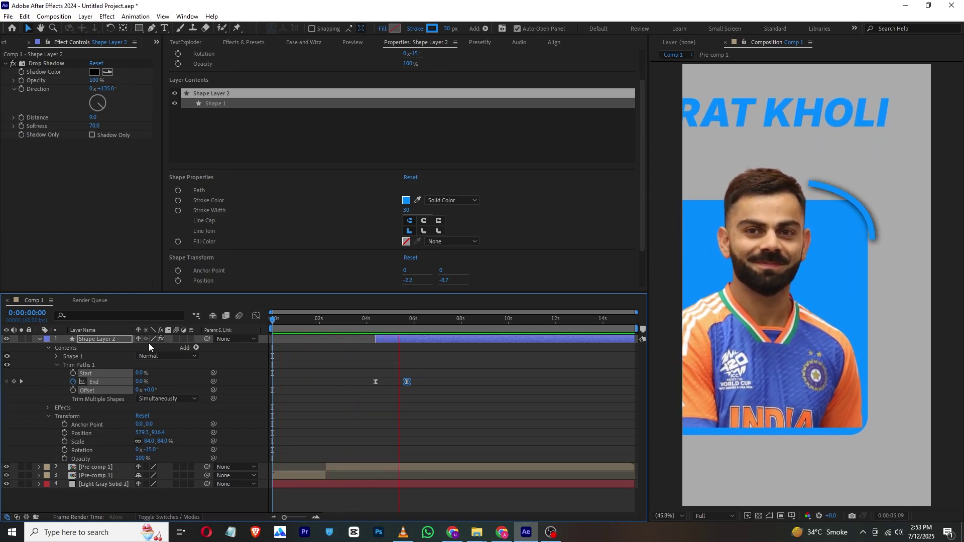
key("space")
left_click(403, 532)
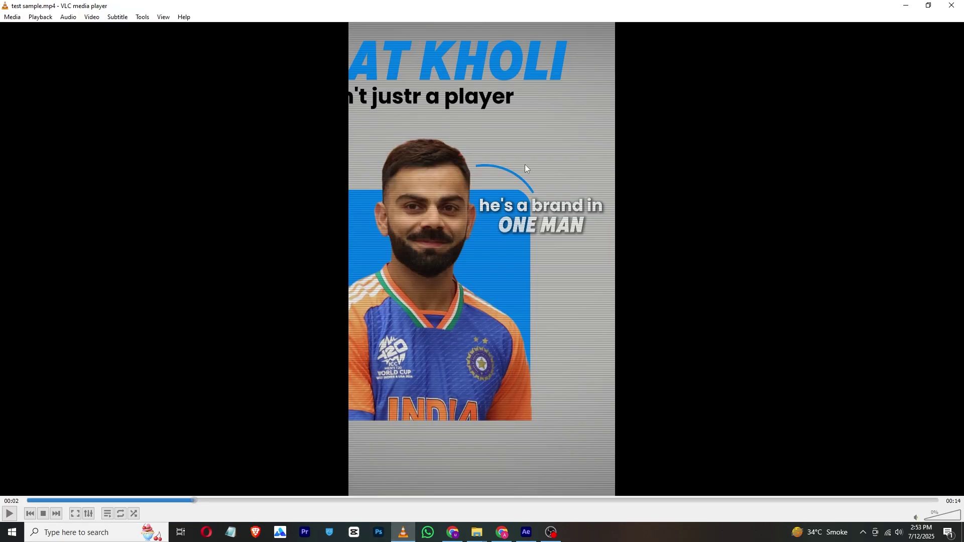
left_click(526, 532)
Step: Set the arc's stroke width to 20 px and switch to VLC to consult the reference video
left_click(407, 214)
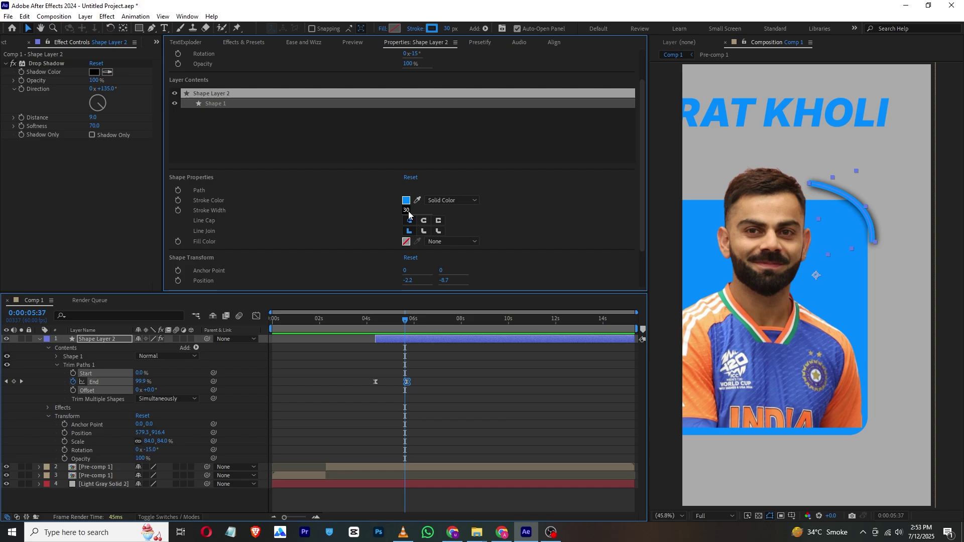
left_click(406, 211)
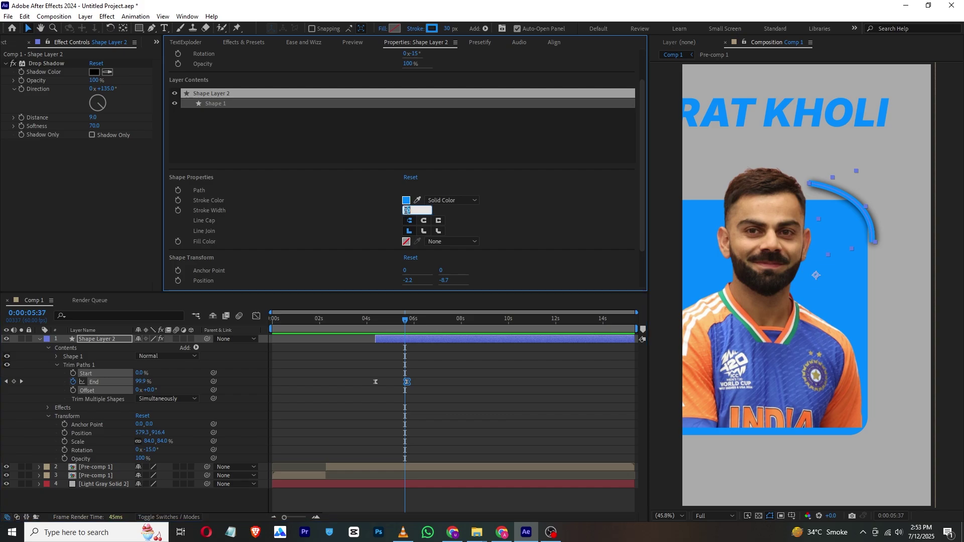
type("20")
key("Return")
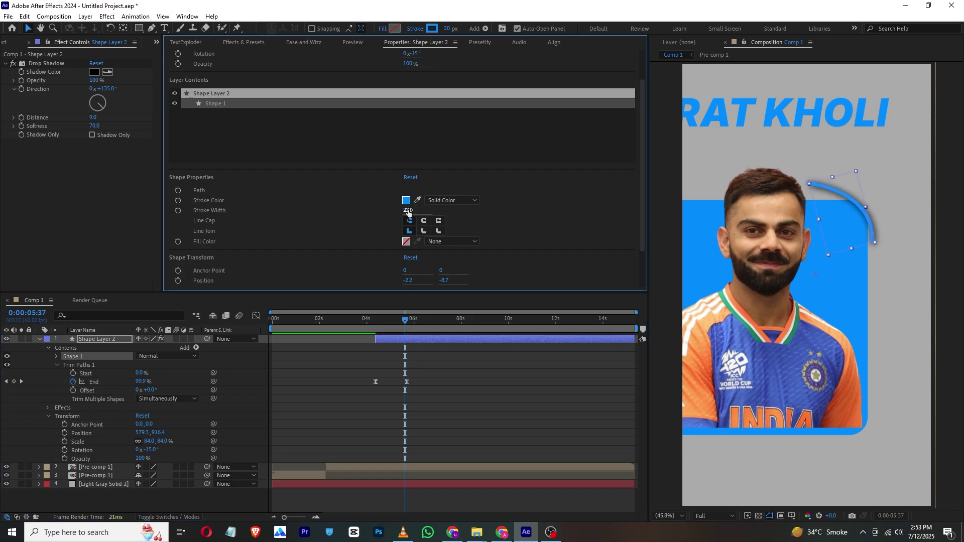
left_click(407, 212)
key("Return")
left_click(403, 532)
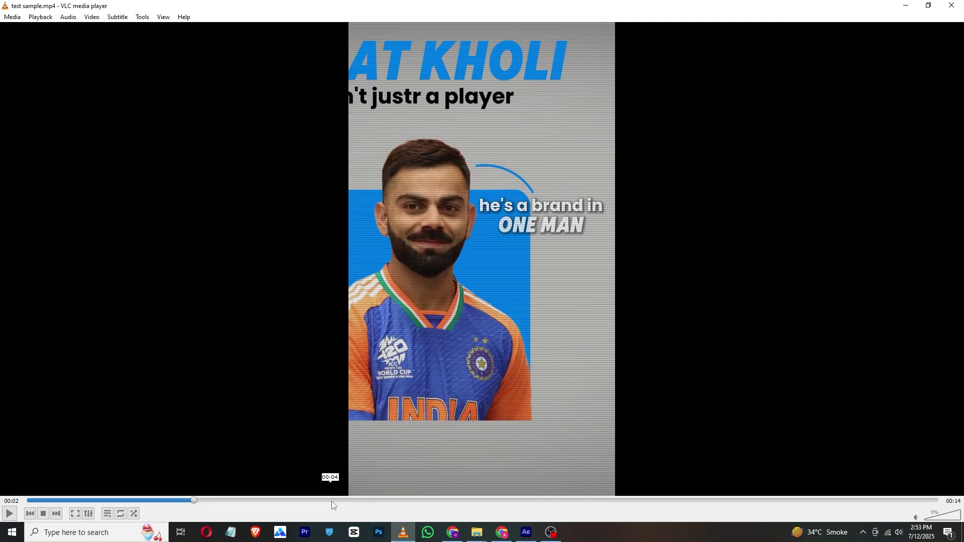
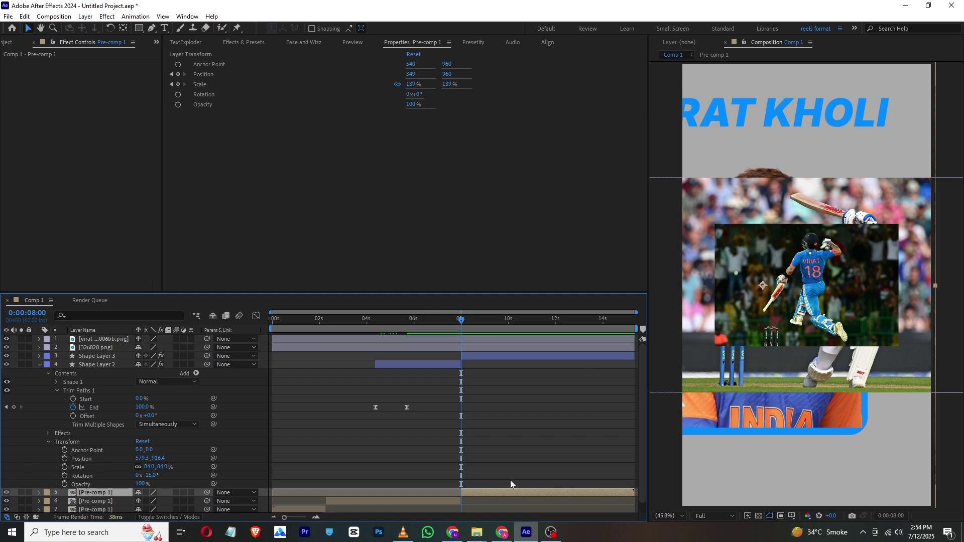
Step: Delete the portions of the zoomed pre-comp and the arc layer that lie after 0:00:08:00
key("Delete")
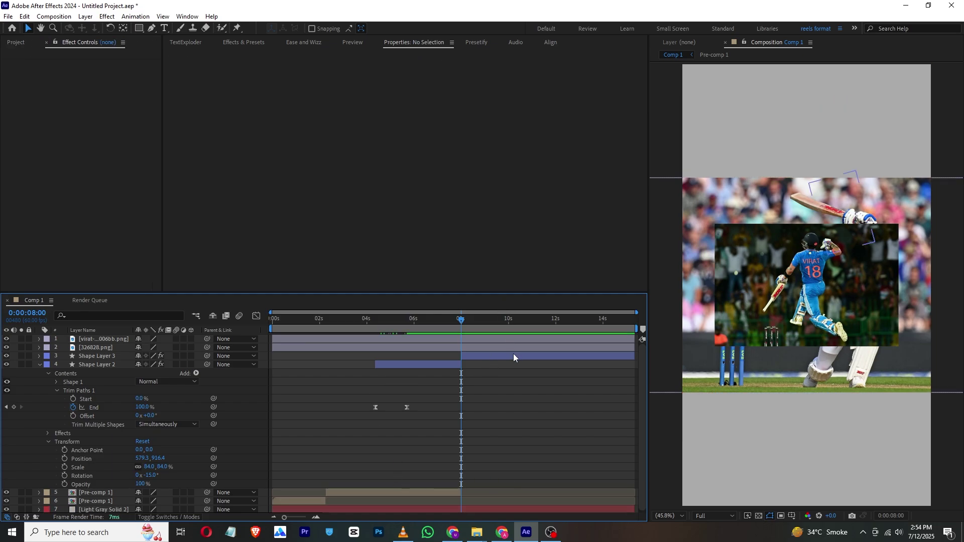
left_click(513, 354)
key("Delete")
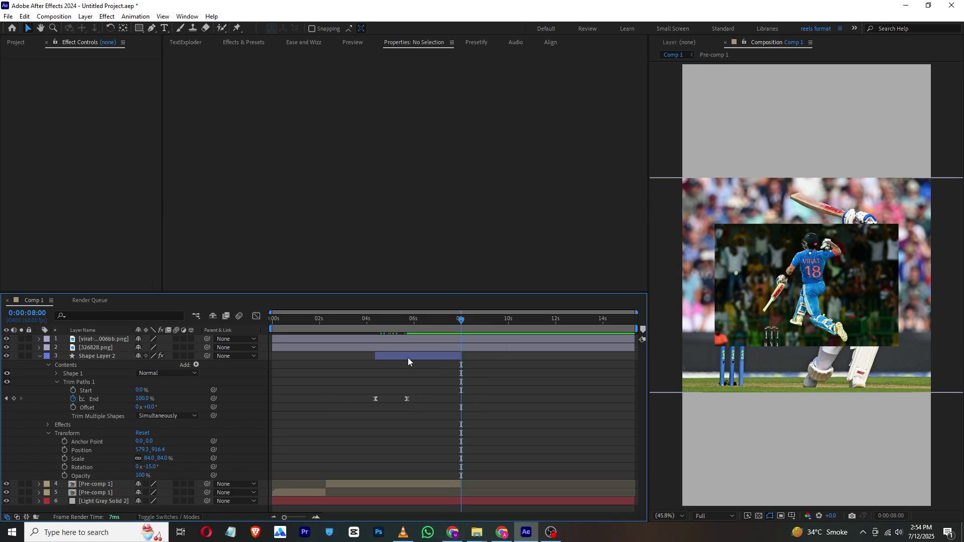
Step: Shift both cricket photo layers in time so they start at 0:00:08:00
left_click(102, 339)
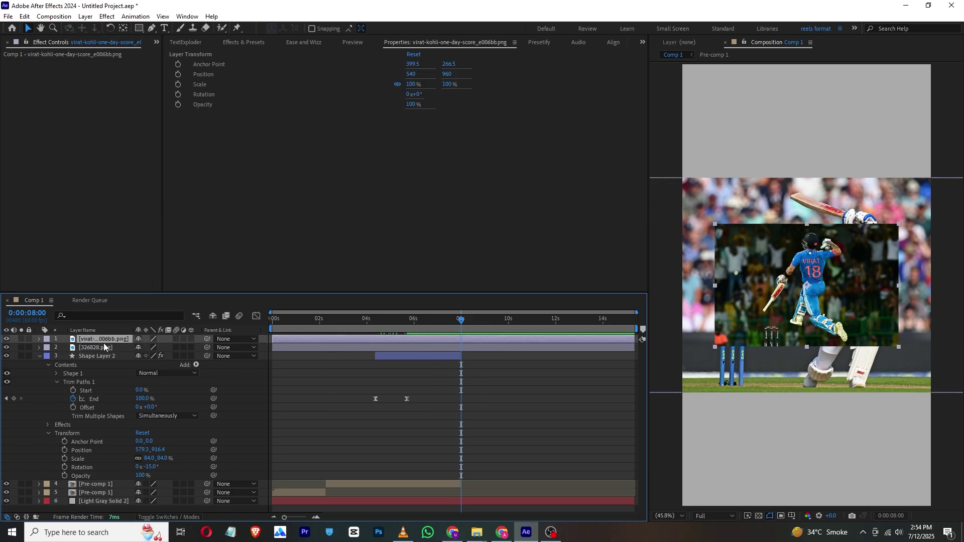
left_click(103, 346, "shift")
left_click_drag(399, 342, 588, 339)
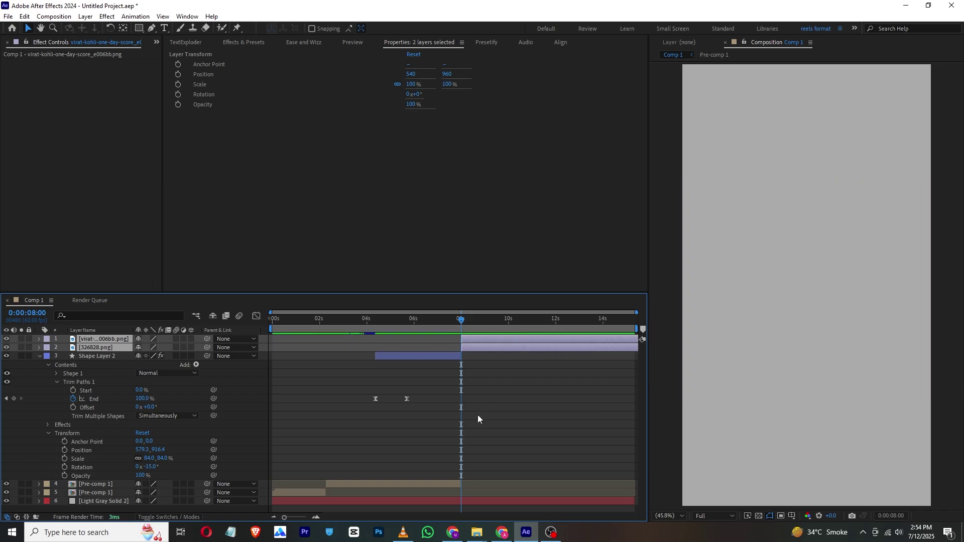
Step: Collapse the arc layer's properties and, at 0:00:09:05, move both photos together to position 564, 920.7
left_click(40, 355)
left_click_drag(462, 321, 486, 320)
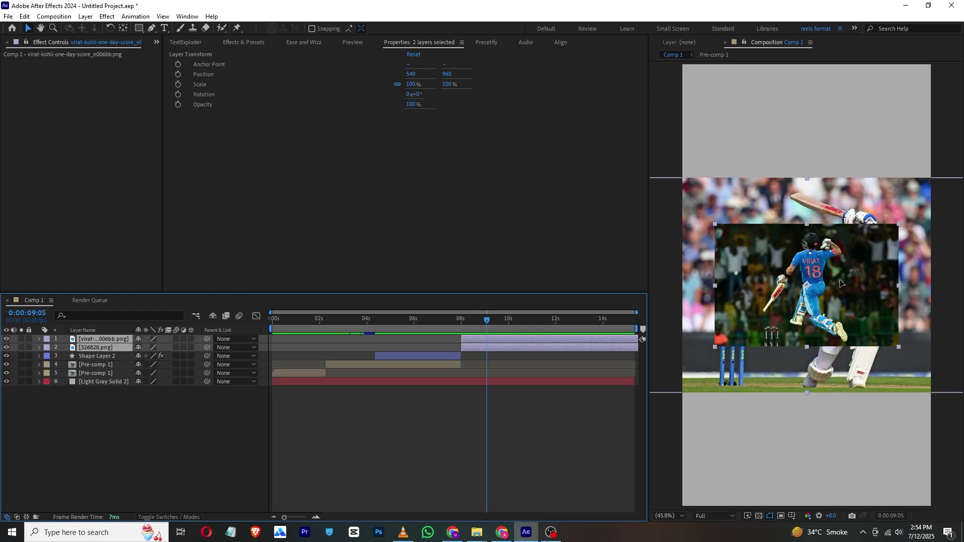
mouse_move(840, 283)
left_mouse_down()
mouse_move(839, 199)
mouse_move(846, 275)
left_mouse_up()
Step: Reveal the Position and Scale properties of the photo showing the leaping player in blue
left_click(84, 341)
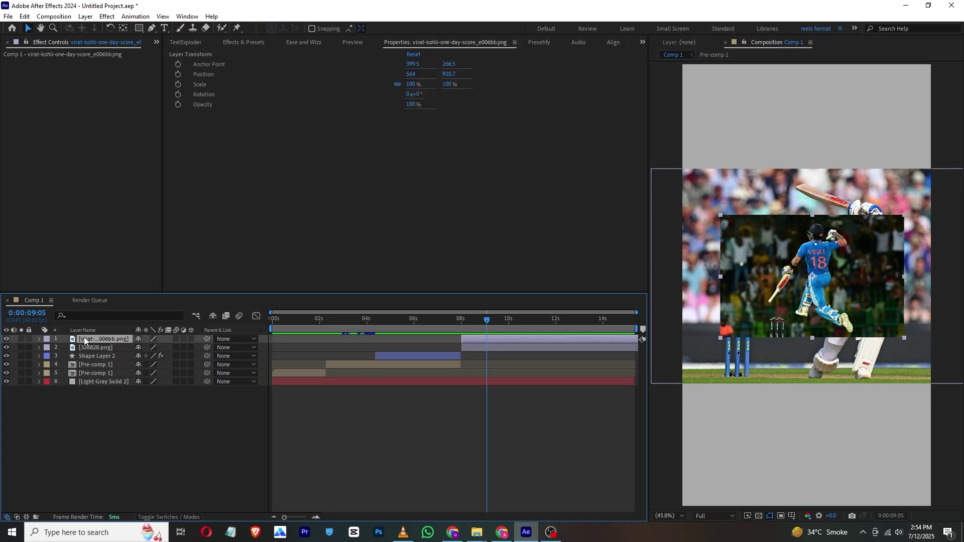
key("p")
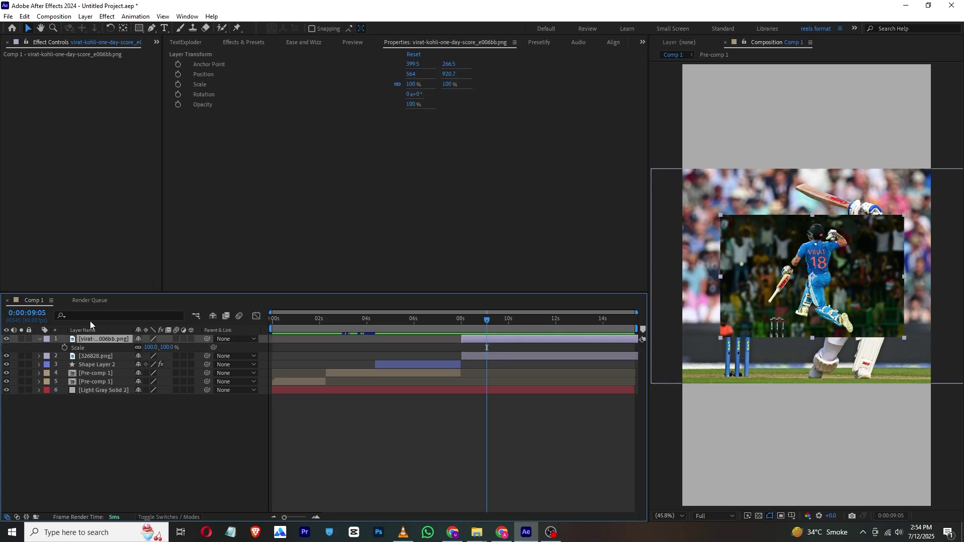
key("shift+s")
Step: Set the 326828.png photo's horizontal position to 533 and its scale to 56%
left_click(107, 364)
key("a")
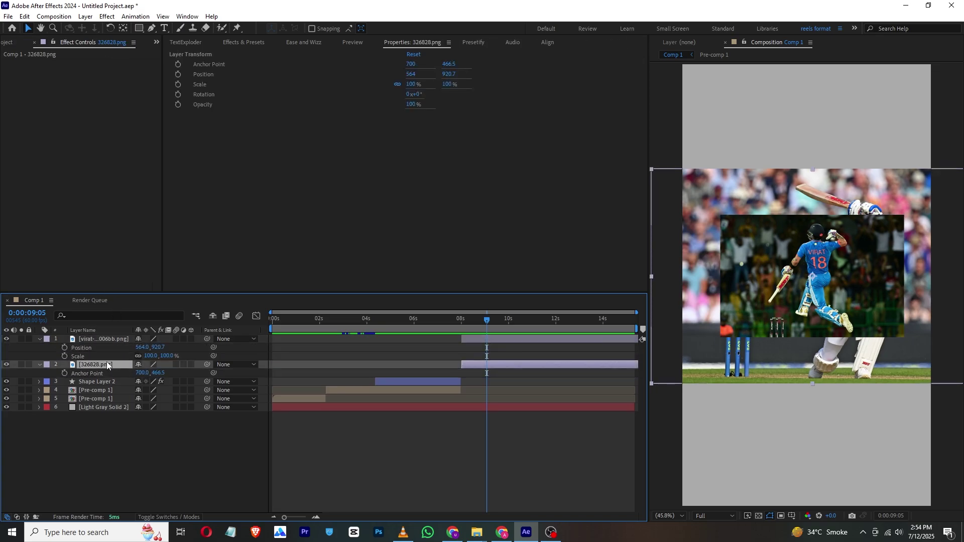
key("shift+p")
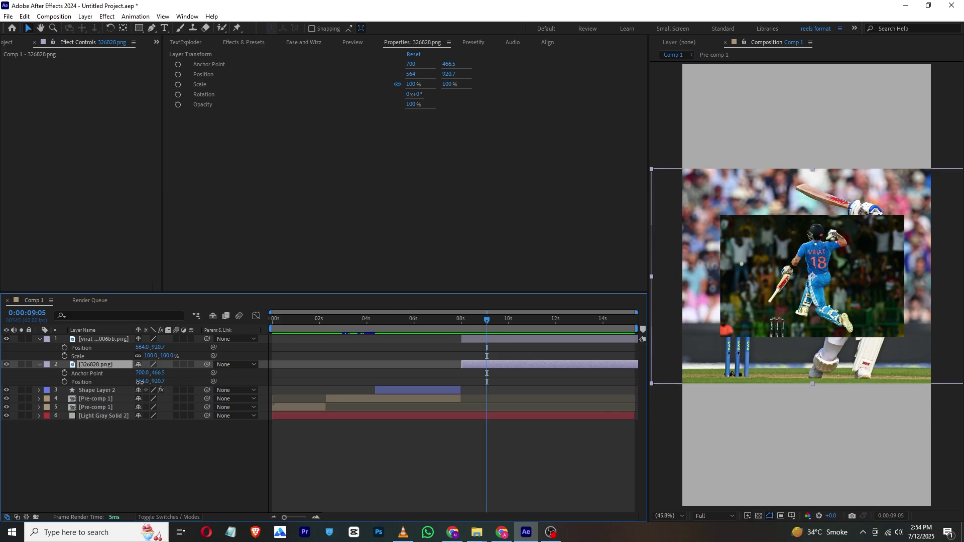
left_click_drag(142, 381, 131, 389)
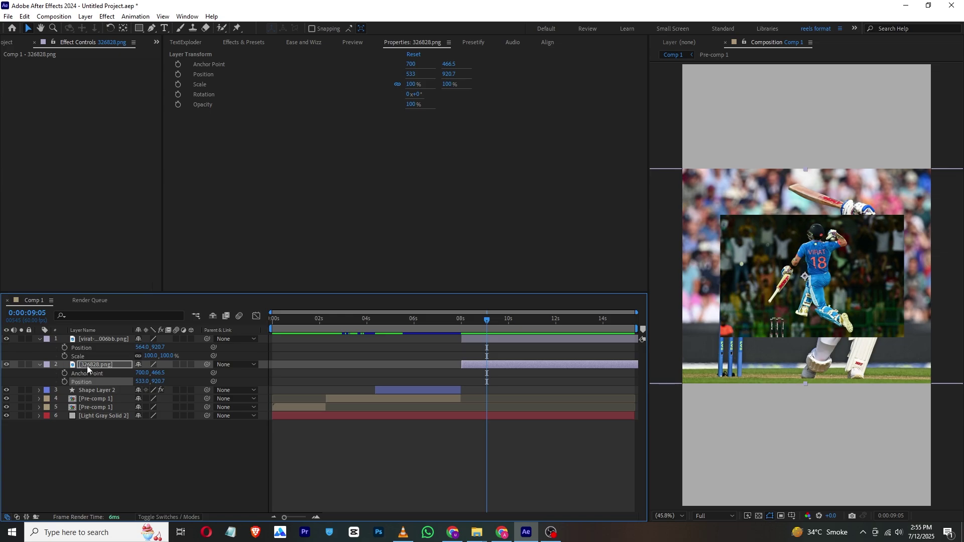
key("shift+s")
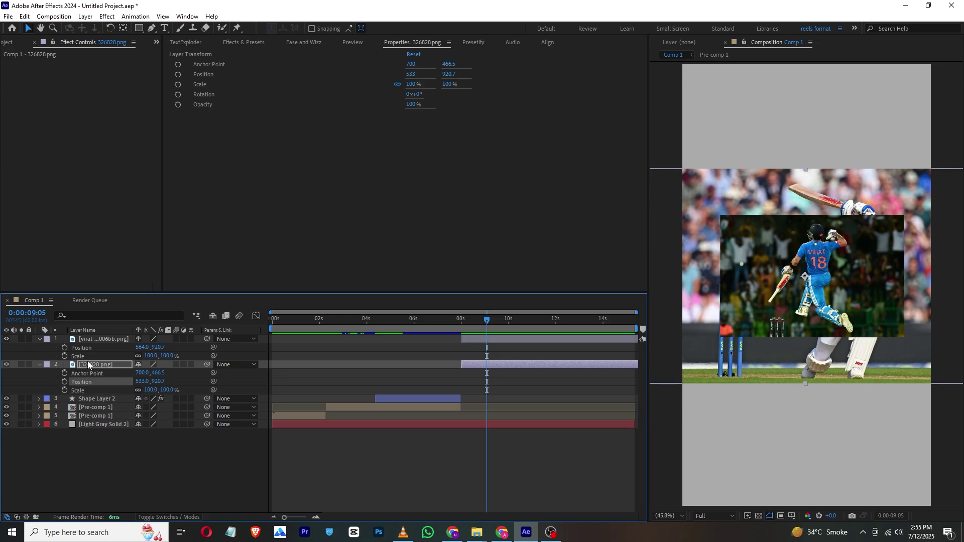
mouse_move(151, 390)
left_mouse_down()
mouse_move(137, 391)
mouse_move(145, 392)
left_mouse_up()
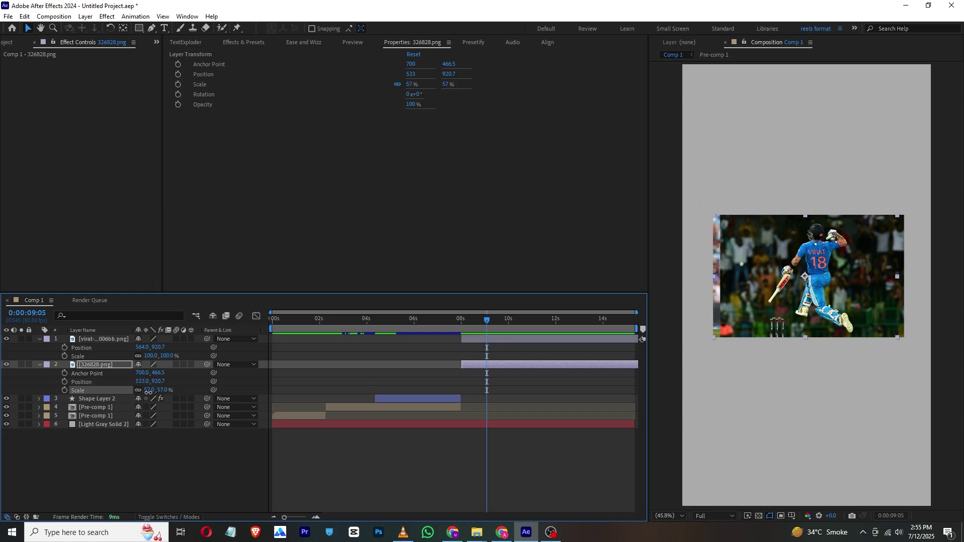
left_click(97, 431)
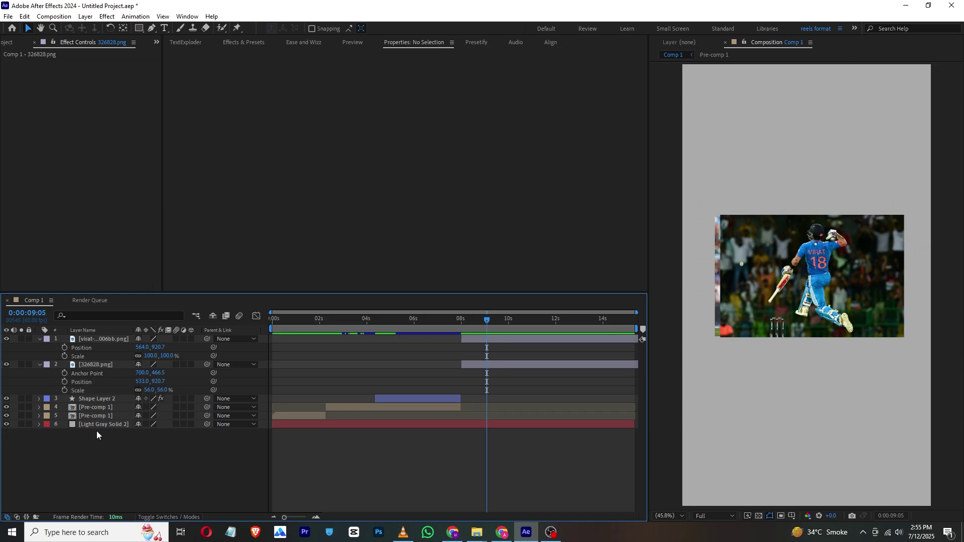
Step: Move the leaping player photo below the batting photo, setting its vertical position to 1472.7
left_click_drag(158, 347, 177, 347)
left_click_drag(142, 411, 353, 399)
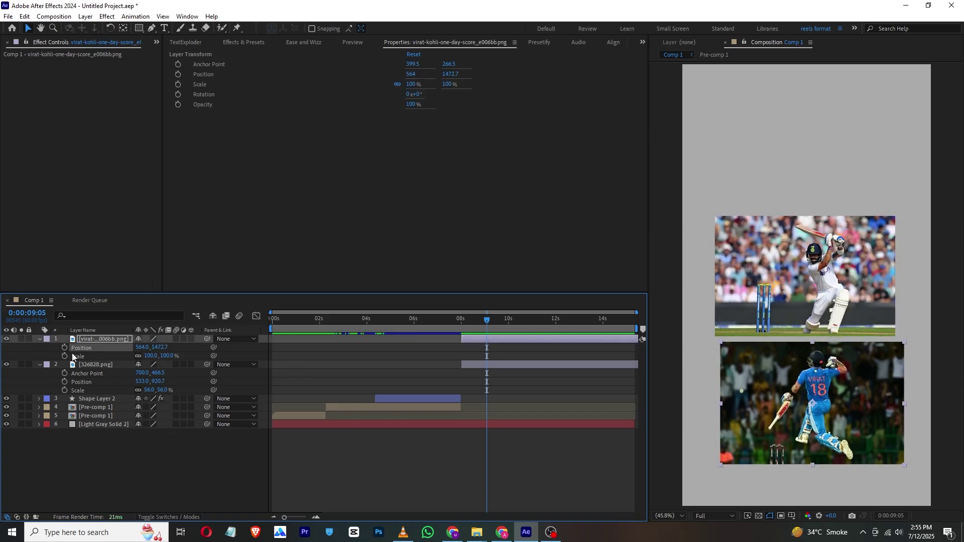
Step: Check the photo layout in the VLC reference video, rewinding to the first photo's section, and return to After Effects
left_click(403, 533)
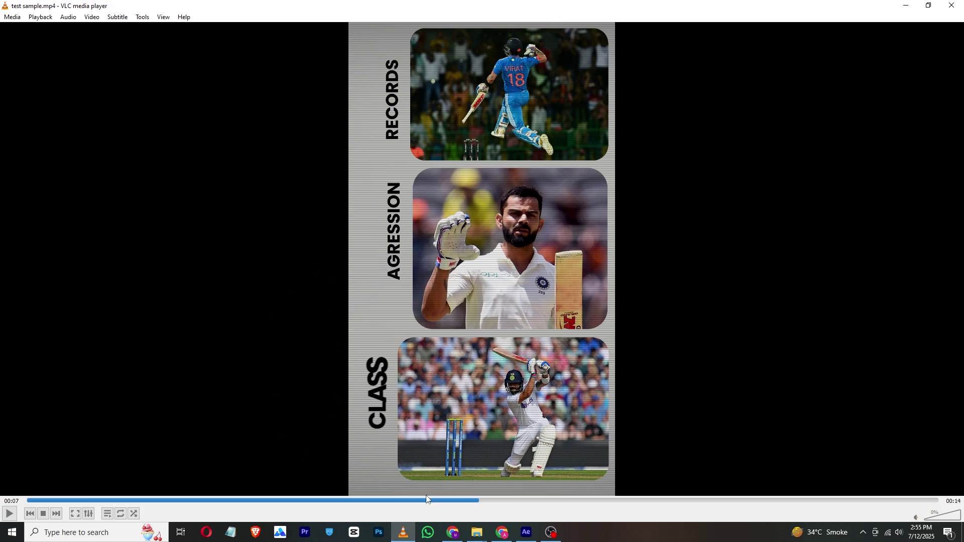
left_click_drag(427, 499, 377, 501)
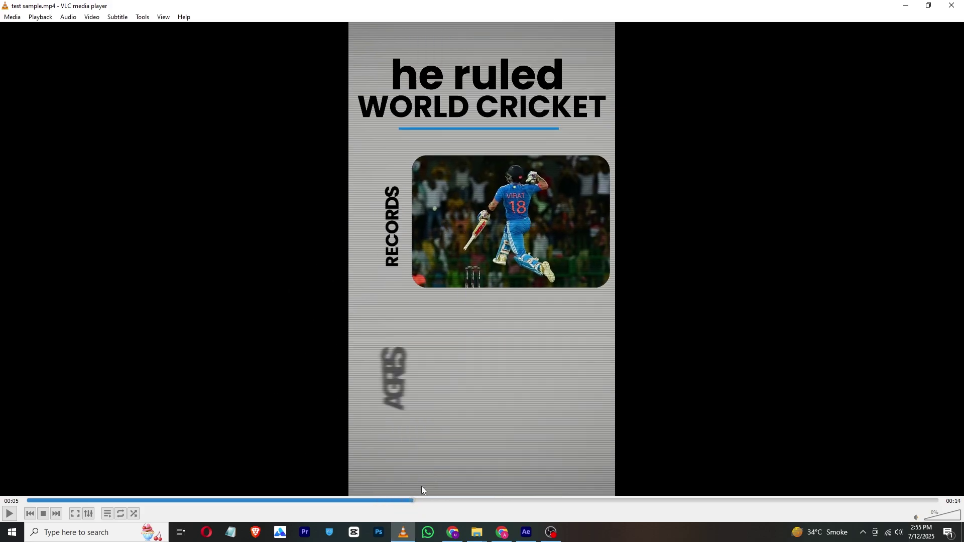
left_click(526, 532)
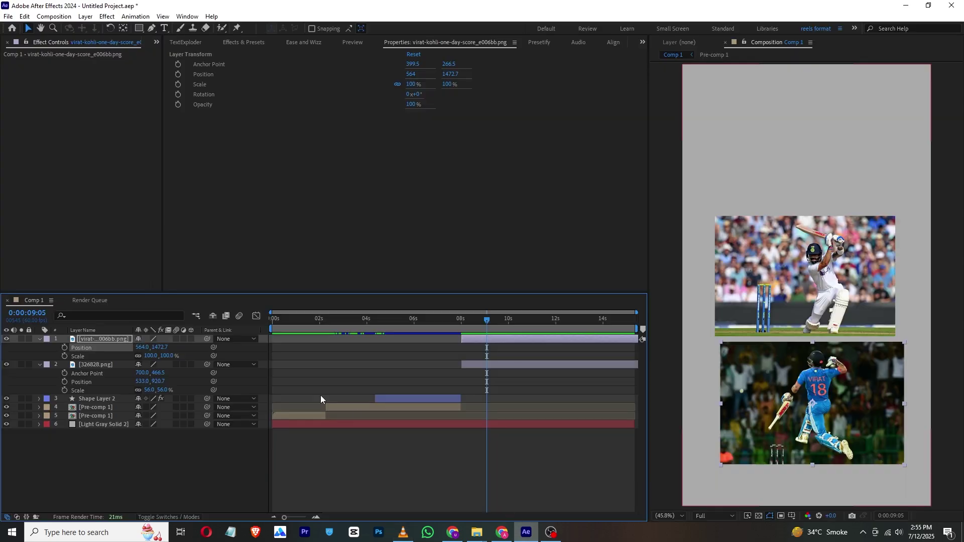
Step: Duplicate the leaping player photo and place the copy above the batting photo, setting its vertical position to 381.7
right_click(497, 342)
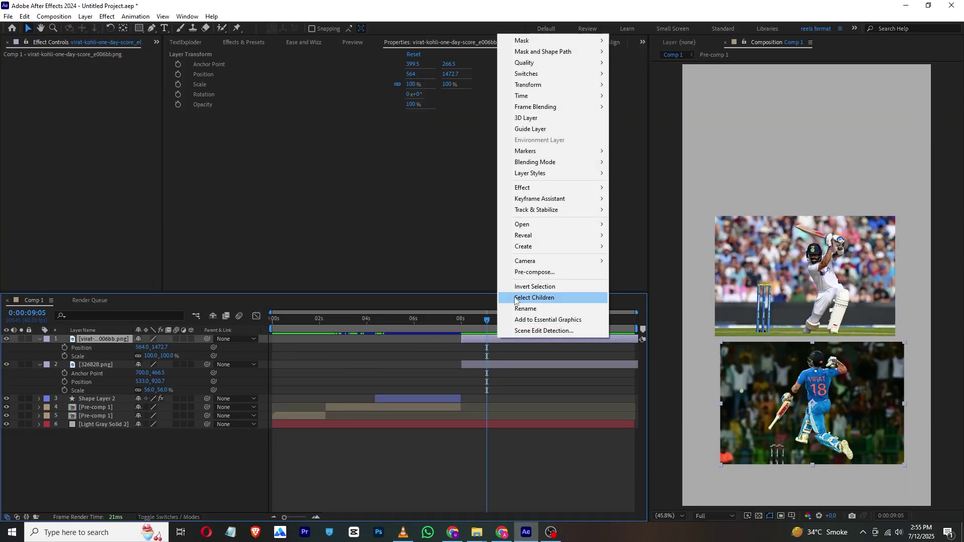
left_click(517, 341)
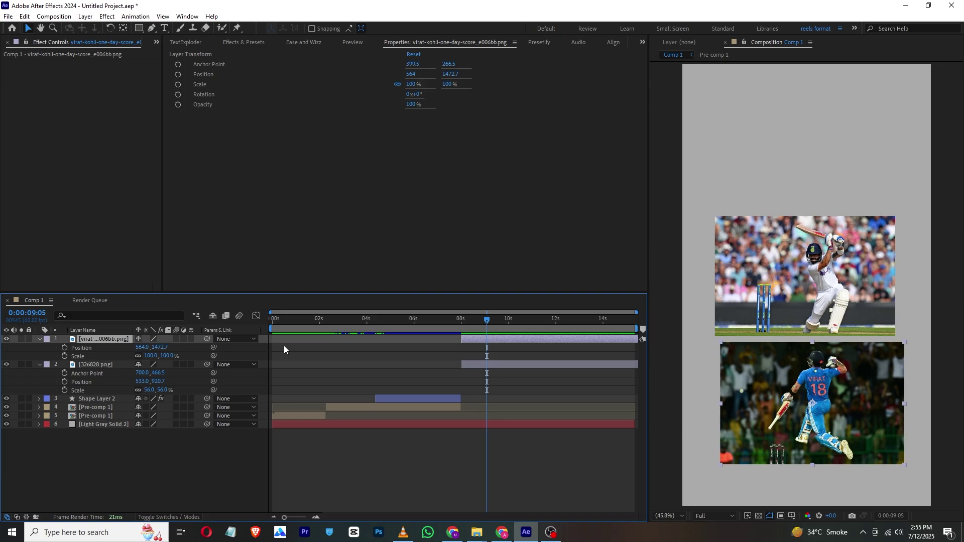
key("ctrl+d")
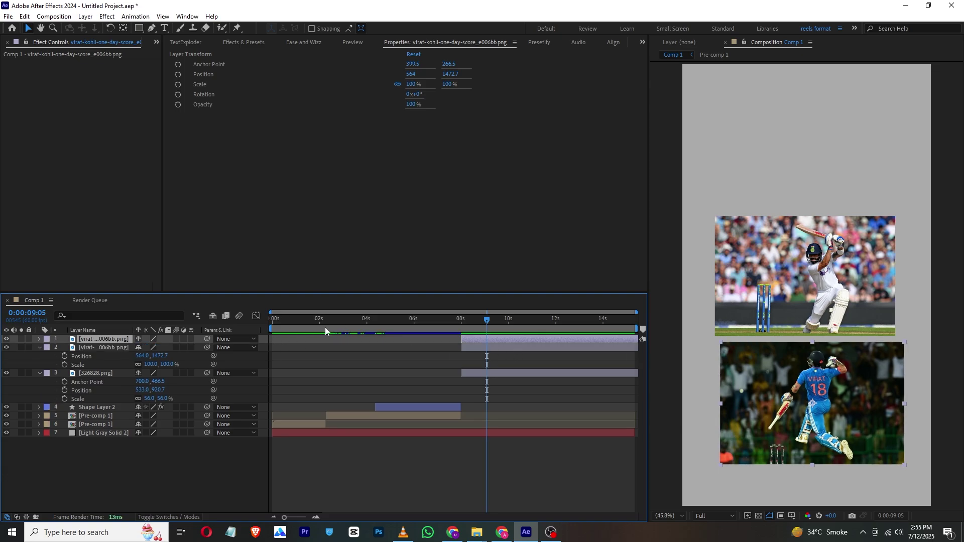
key("p")
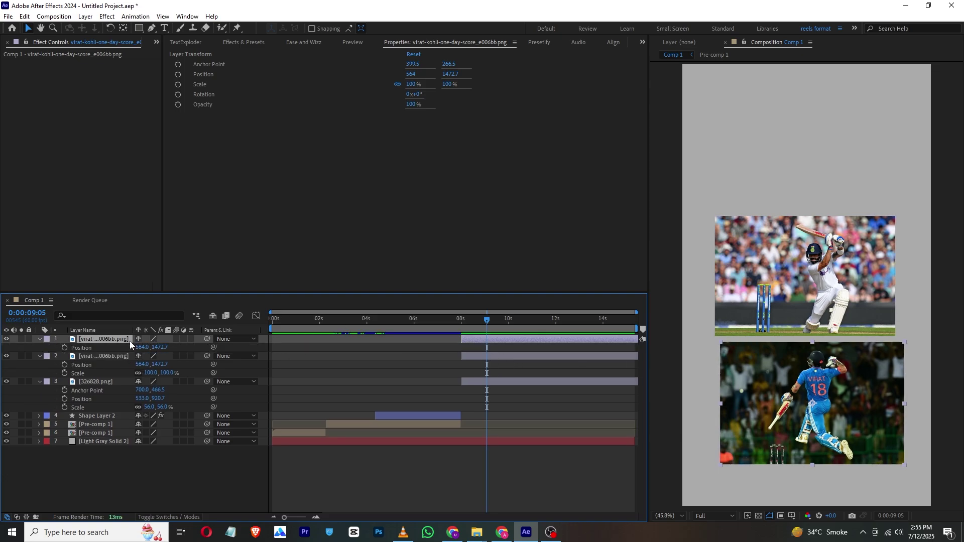
left_click_drag(159, 347, 159, 484)
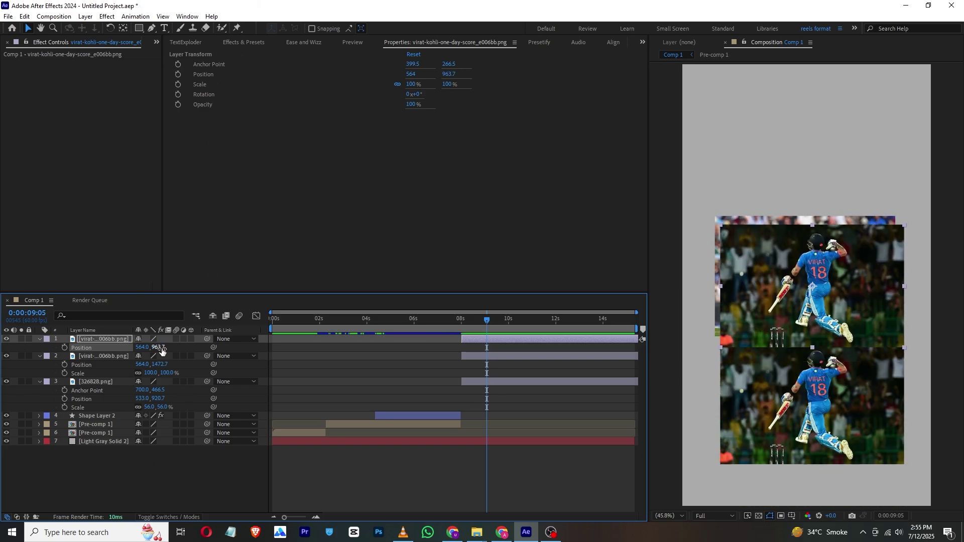
left_click_drag(158, 347, 217, 1)
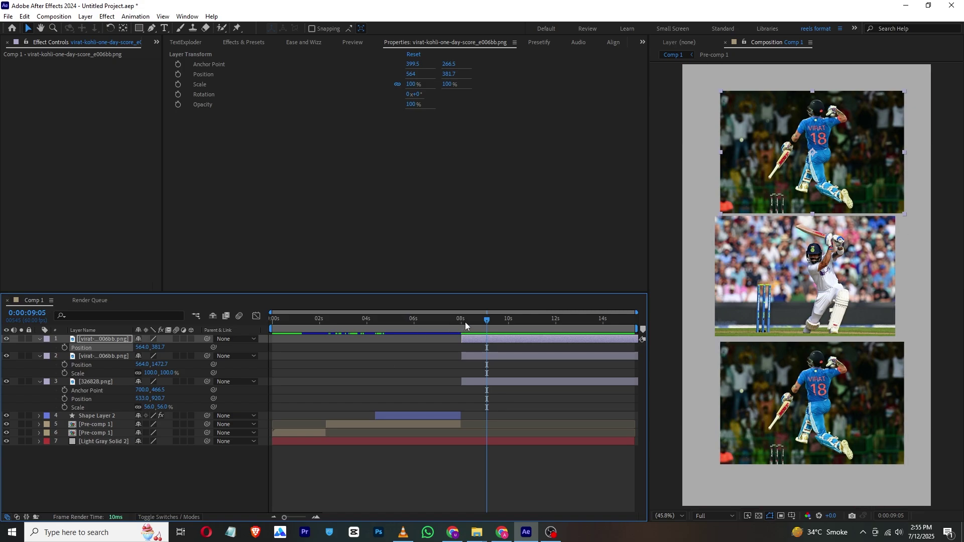
Step: Pre-compose the two leaping player photo layers into Pre-comp 2, moving all attributes into the new composition
left_click(465, 325)
left_click(453, 342)
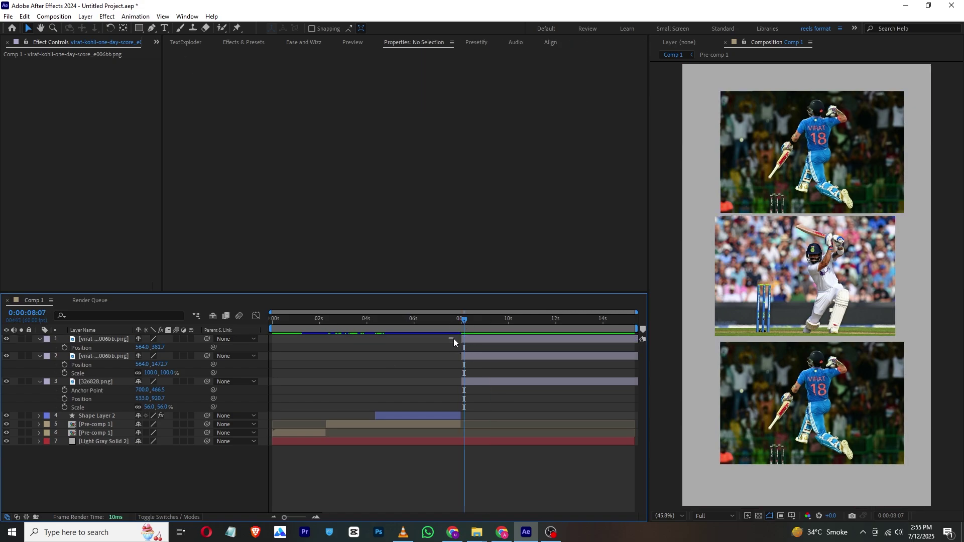
left_click(103, 340)
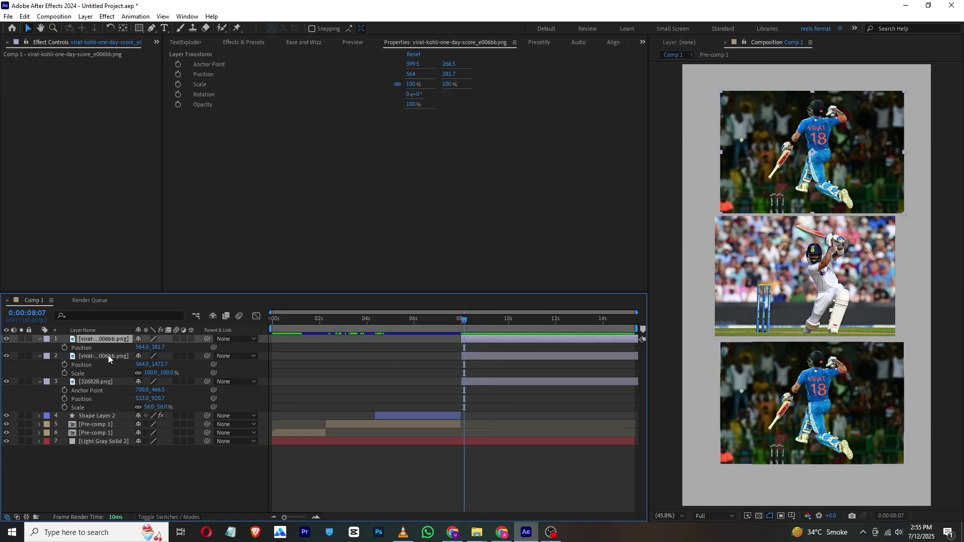
left_click(107, 354)
left_click(110, 337, "ctrl")
right_click(110, 336)
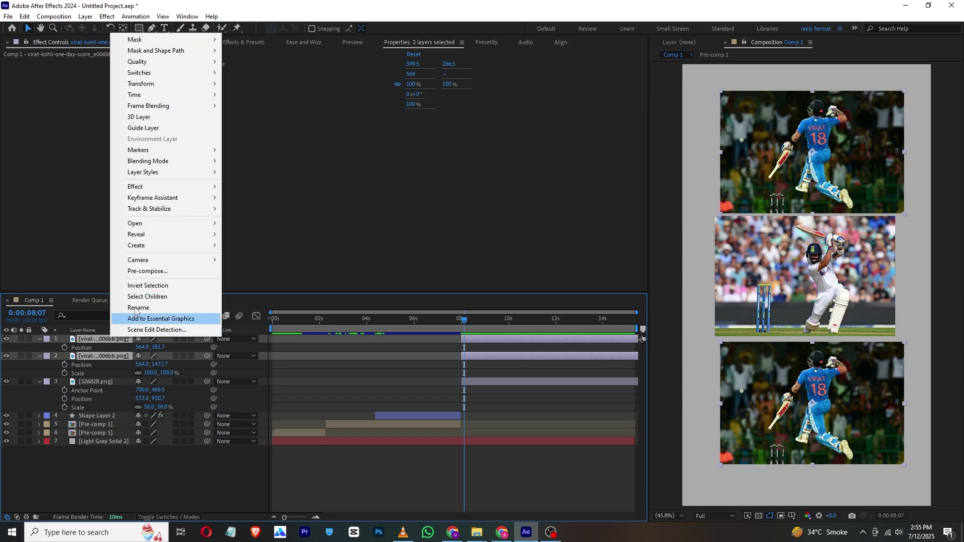
left_click(173, 273)
left_click(518, 334)
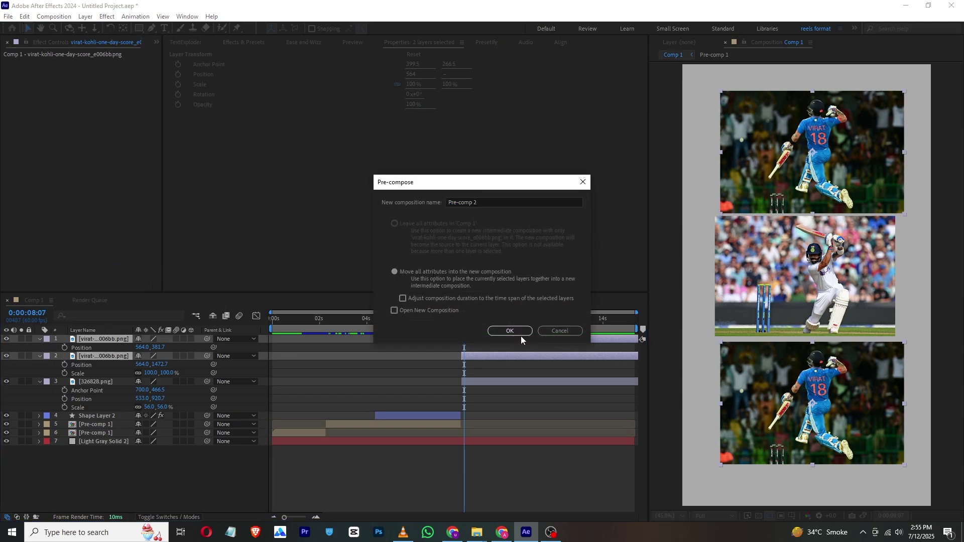
left_click(482, 348)
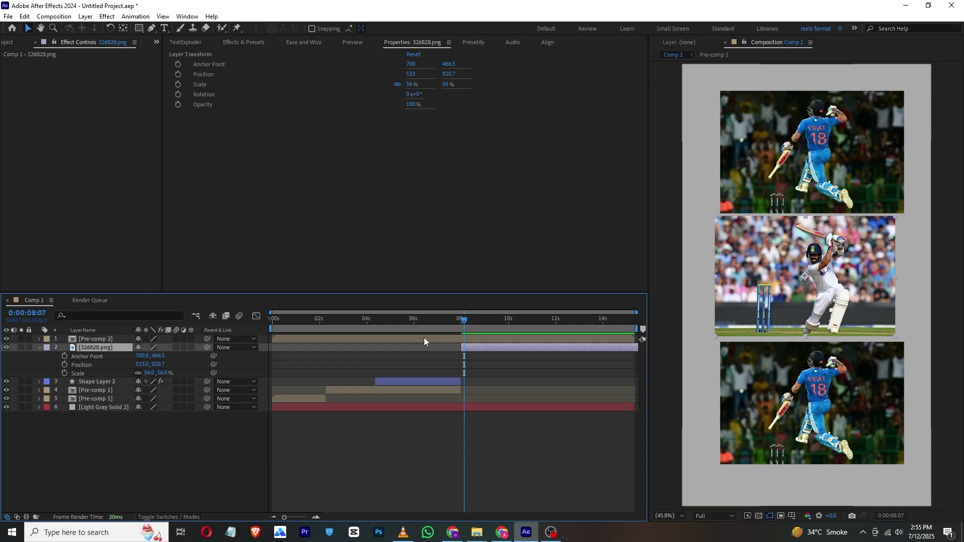
Step: Move Pre-comp 2 to position 601.1, 942.5 and set a position keyframe at 0:00:08:05
left_click_drag(454, 323, 463, 325)
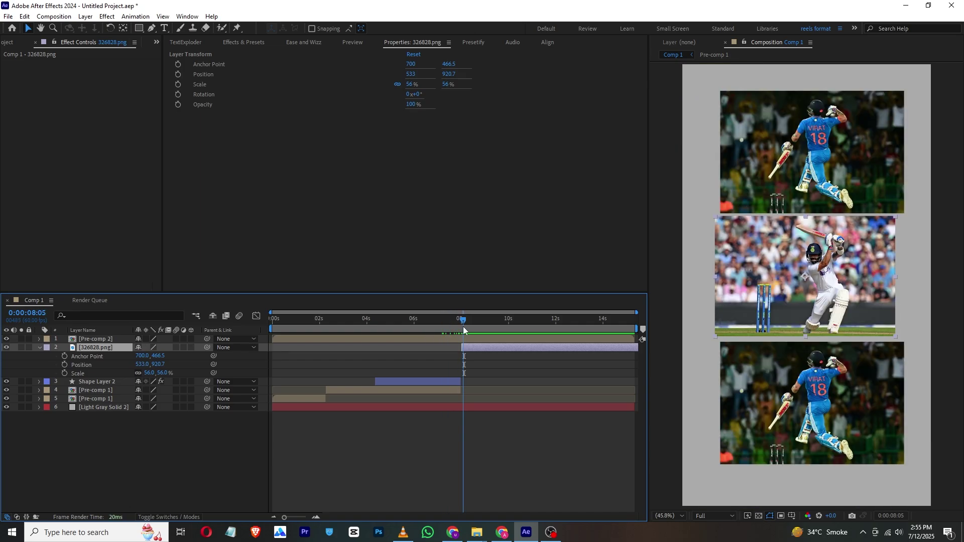
mouse_move(813, 399)
left_mouse_down()
mouse_move(922, 398)
mouse_move(827, 394)
left_mouse_up()
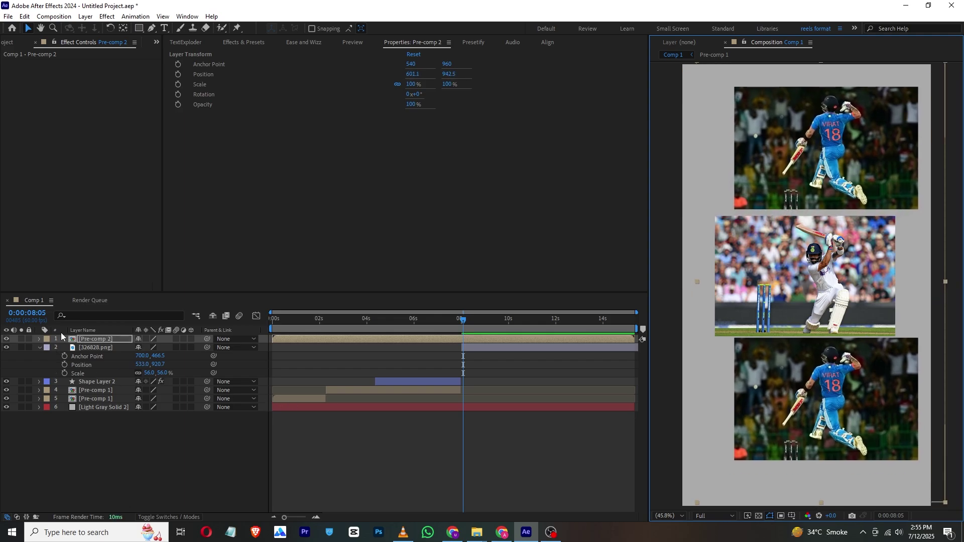
key("p")
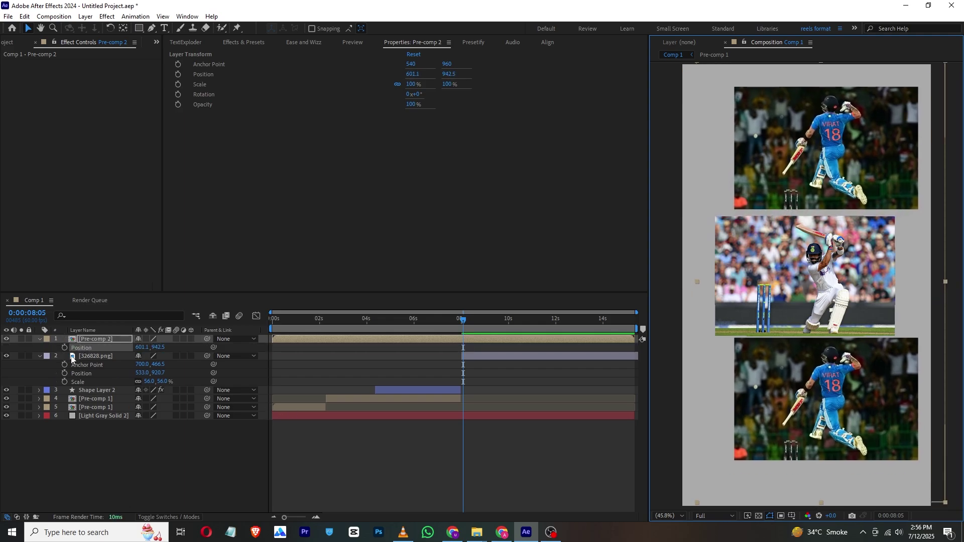
left_click(64, 348)
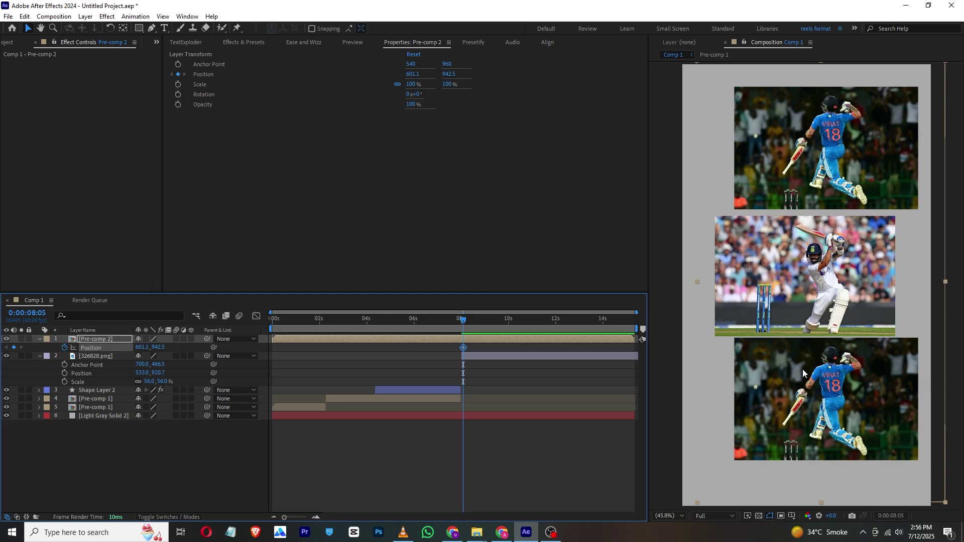
Step: Add a second position keyframe for Pre-comp 2 at 0:00:09:25, moving it up to about 616, 455
left_click(483, 322)
left_click(494, 329)
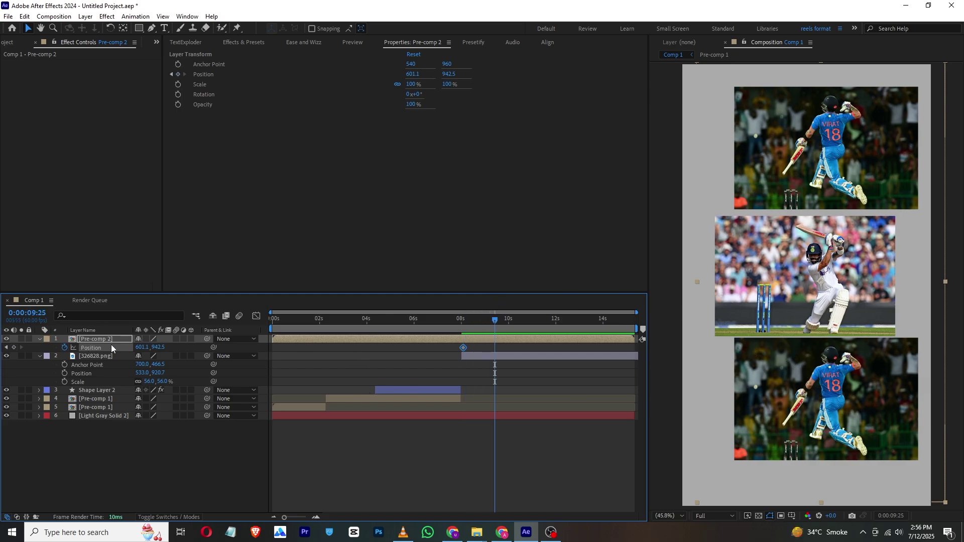
left_click_drag(157, 347, 173, 67)
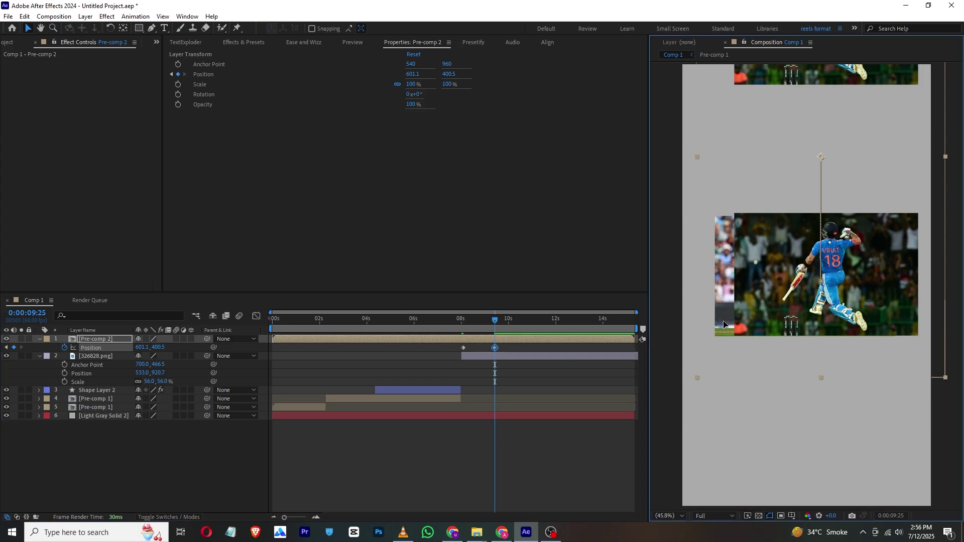
left_click_drag(761, 321, 764, 333)
Step: Move the batting photo below the leaping player to 637.7, 1599.3 and set a position keyframe at 0:00:09:25
left_click(96, 356)
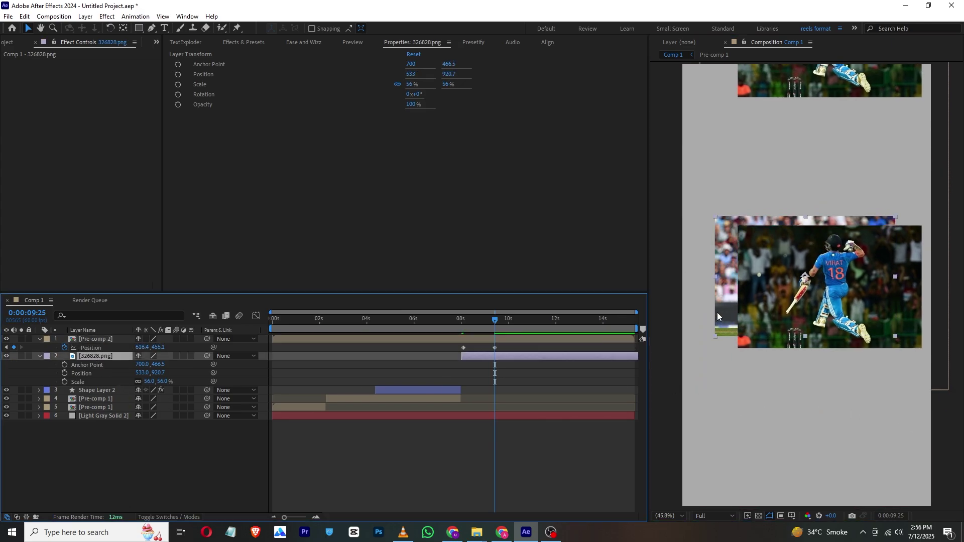
left_click_drag(717, 312, 745, 472)
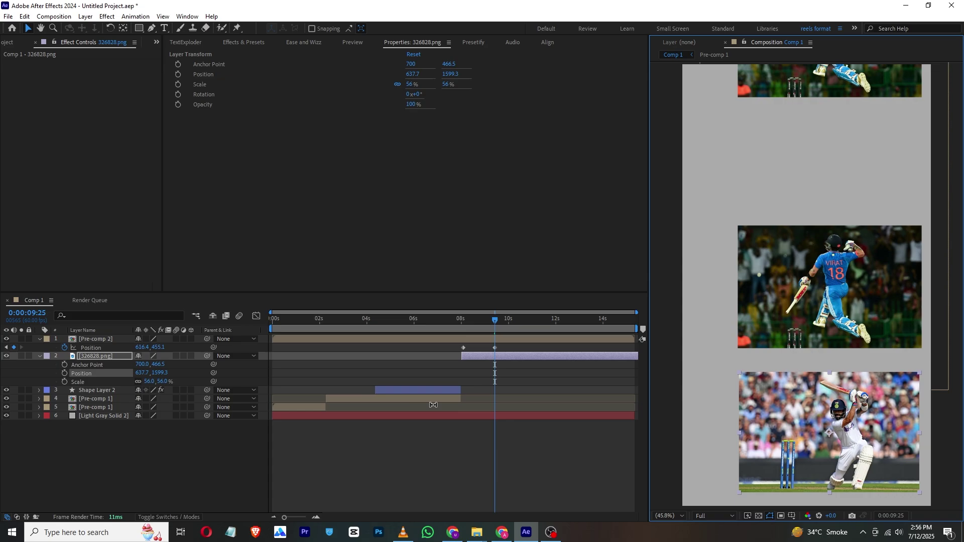
left_click(64, 373)
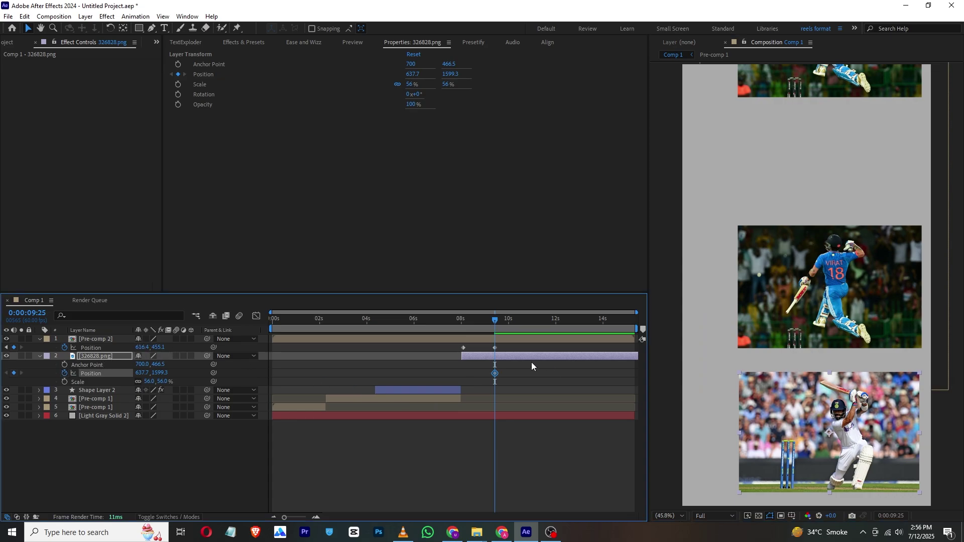
Step: At 0:00:08:01, keyframe the batting photo's horizontal position at 2193.7, outside the frame, and scrub through the slide-in
left_click_drag(475, 327, 462, 328)
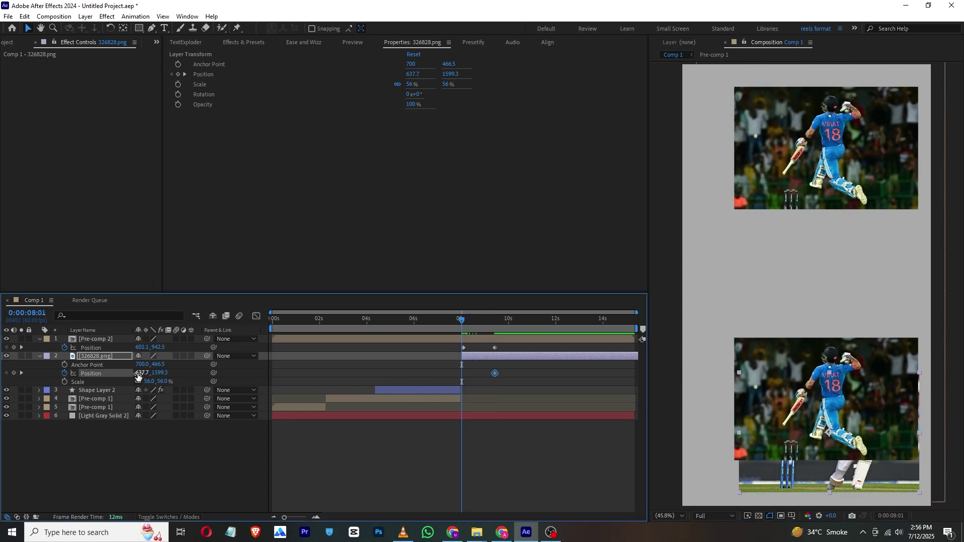
left_click_drag(138, 374, 824, 356)
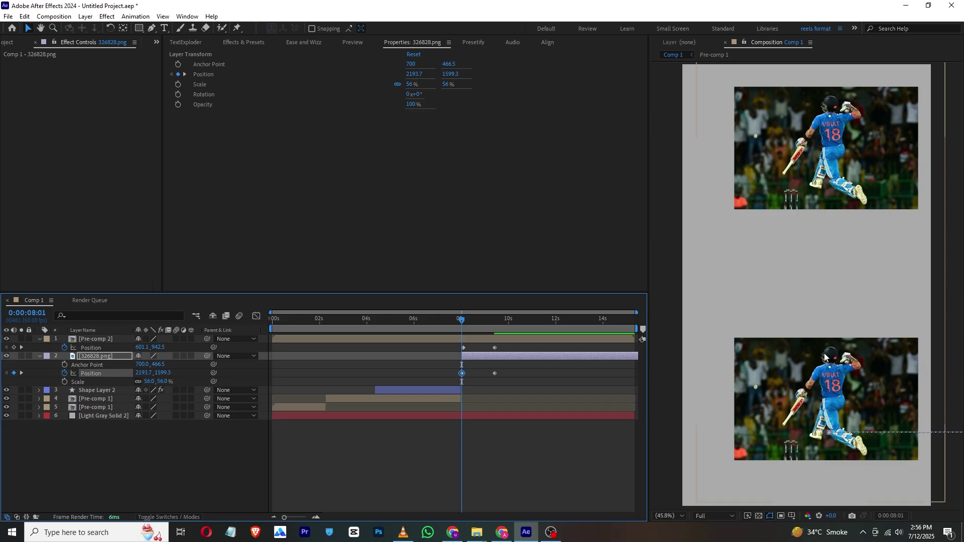
left_click_drag(463, 320, 499, 343)
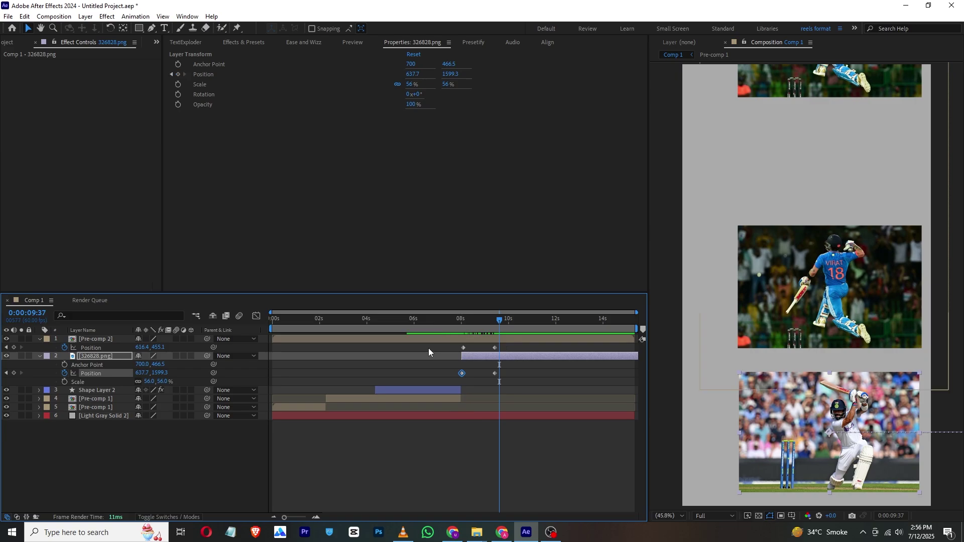
left_click(121, 422)
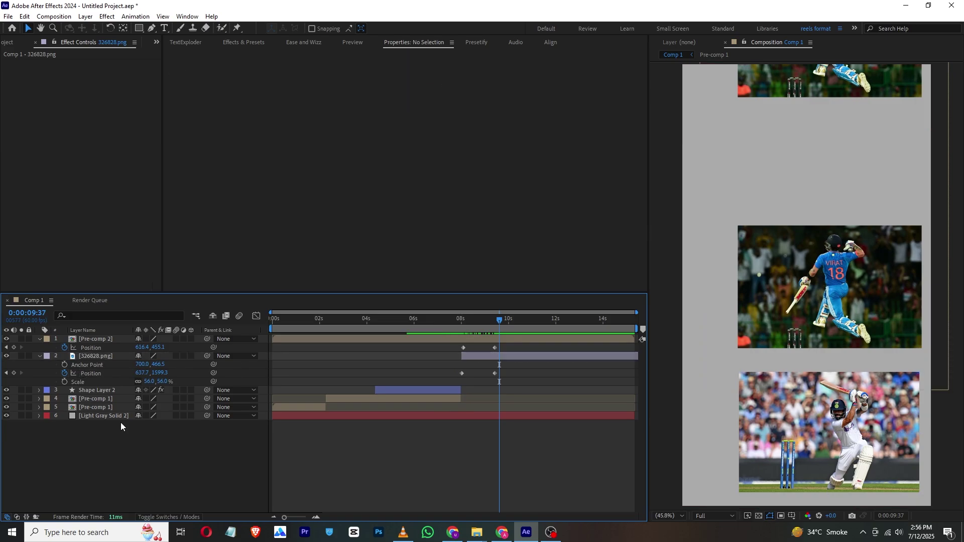
Step: Check the section after the photos in the VLC reference video, around 00:08, and return to After Effects
left_click(403, 532)
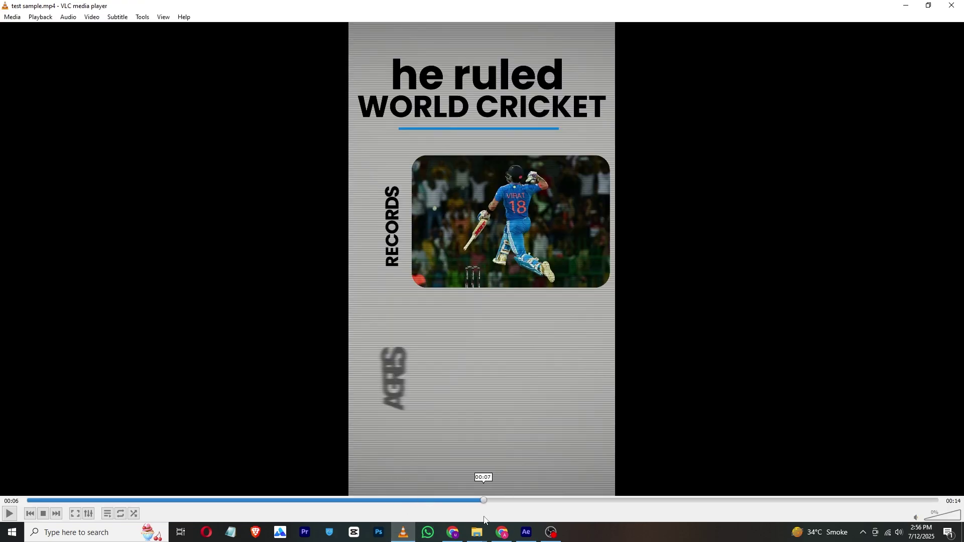
left_click(507, 501)
left_click(566, 499)
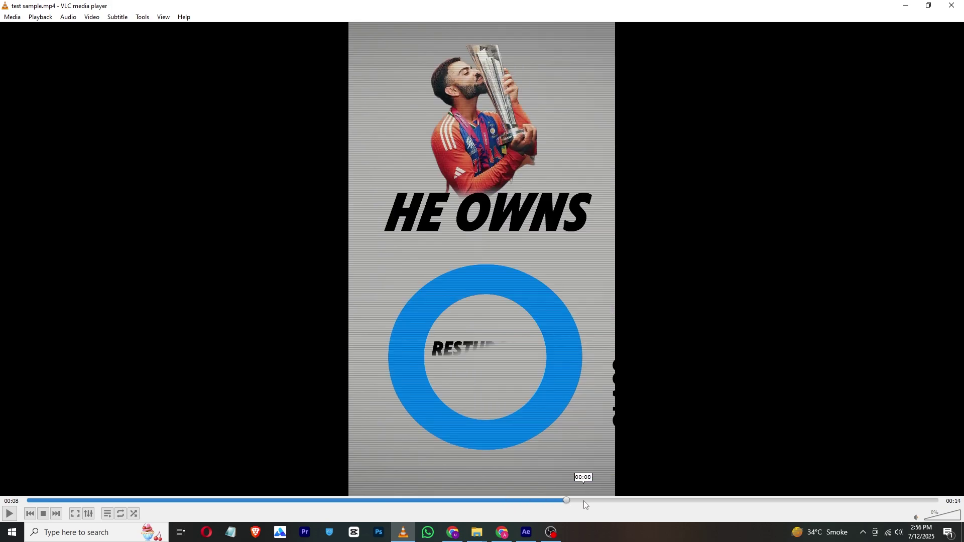
left_click_drag(588, 502, 604, 501)
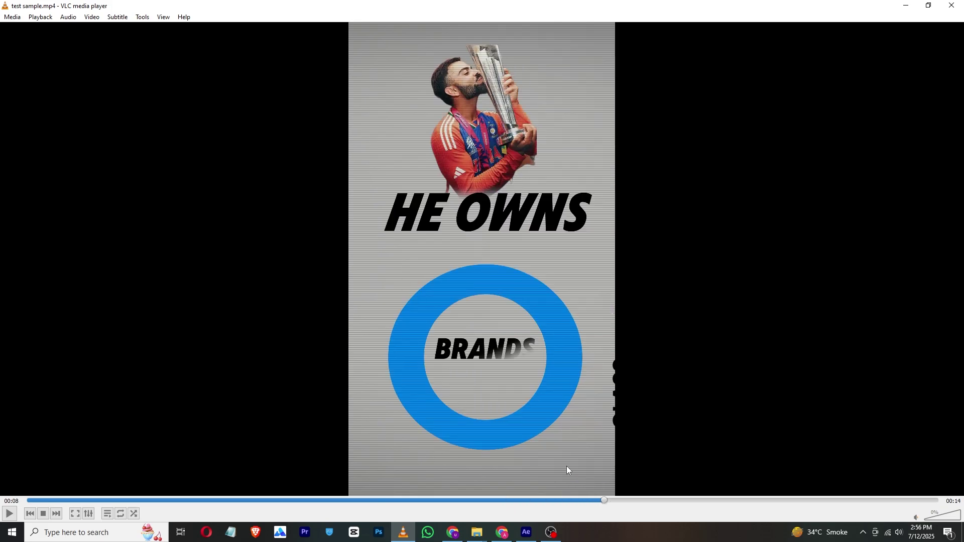
left_click(526, 532)
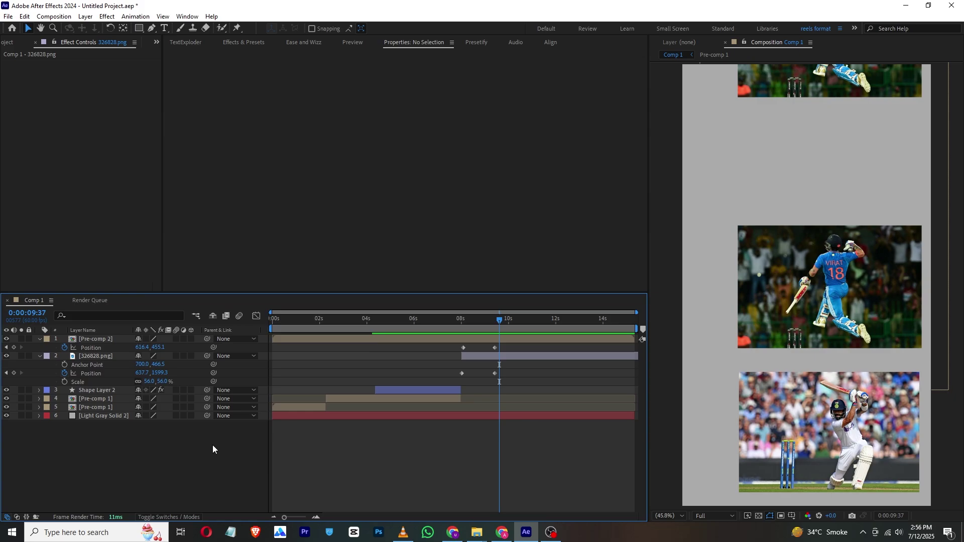
Step: Split the 326828.png and Pre-comp 2 layers at 0:00:10:33 and delete the parts after the cut
right_click(104, 461)
left_click(529, 329)
left_click_drag(499, 322, 520, 331)
left_click(527, 358)
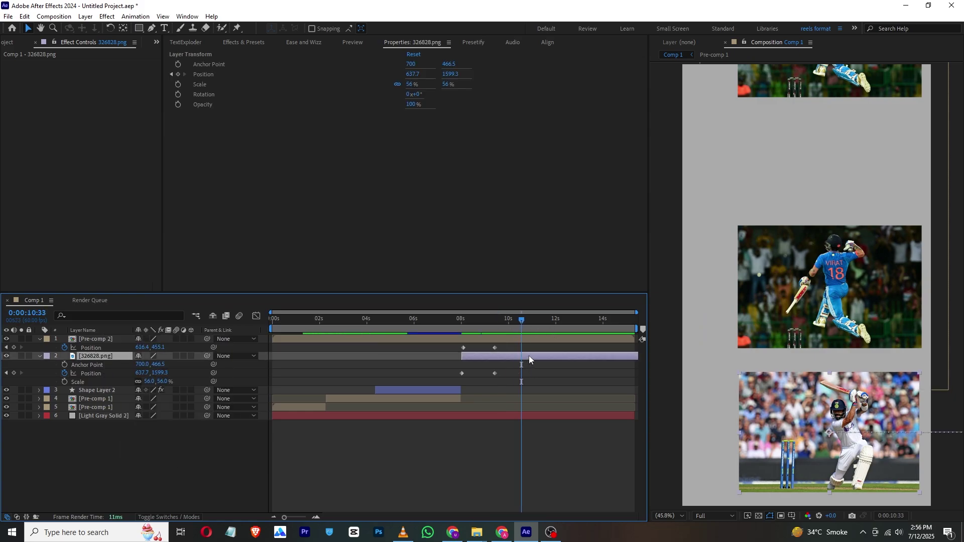
key("ctrl+shift+d")
left_click(550, 337)
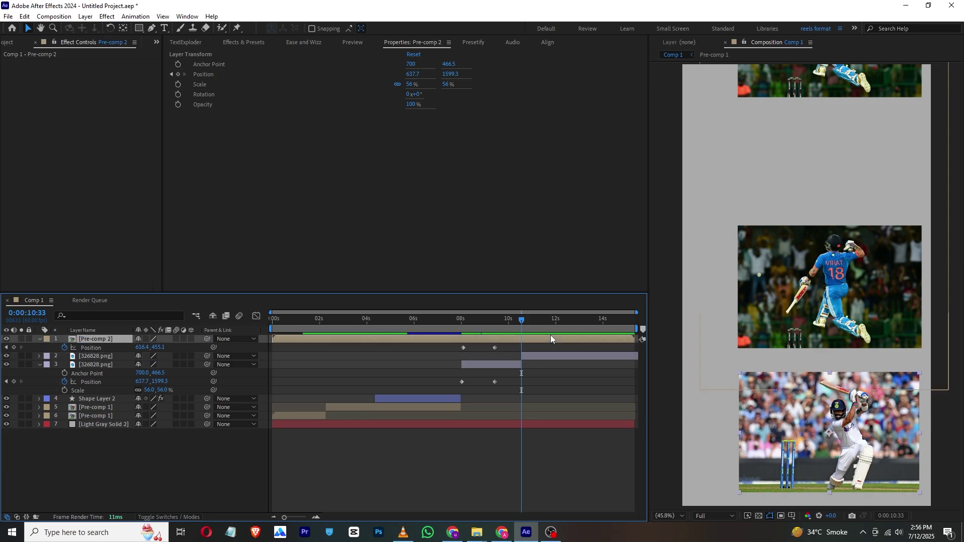
key("alt+]")
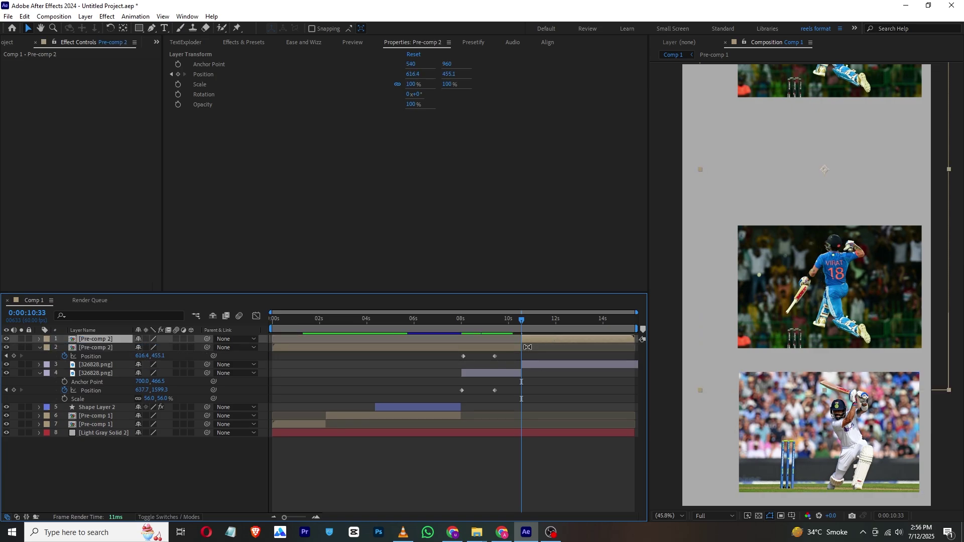
left_click(517, 351)
left_click(549, 357)
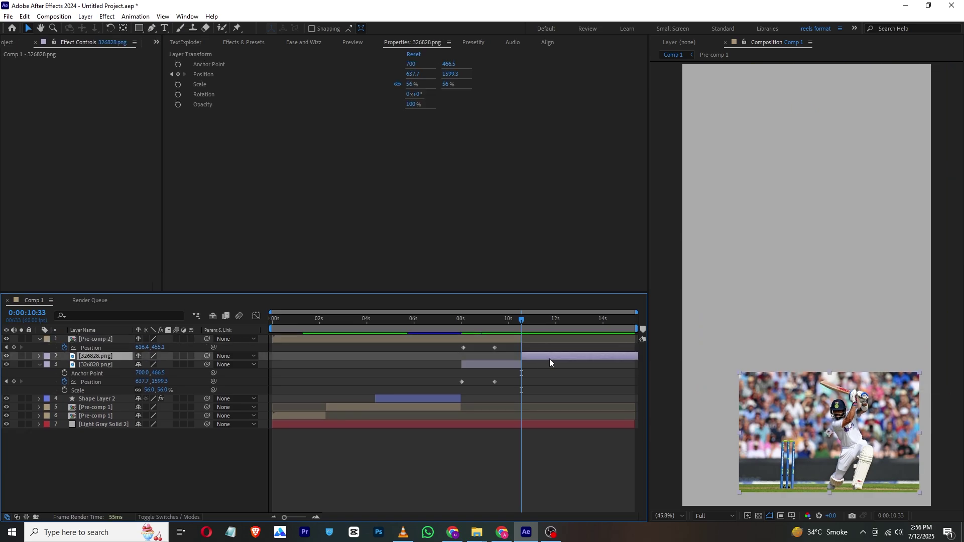
key("Delete")
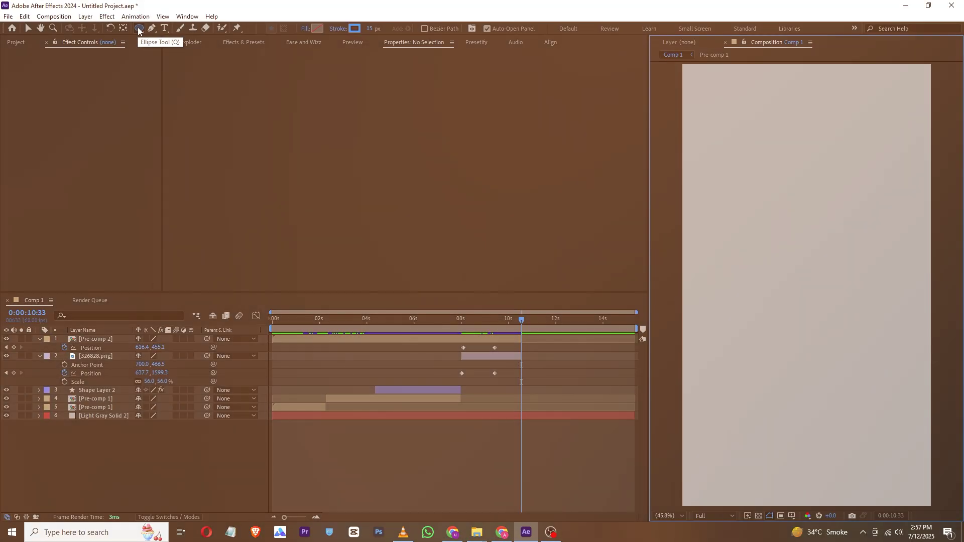
Step: Draw an unfilled circle about 930 px wide with a 15 px blue stroke, using the Ellipse tool
left_click(139, 28)
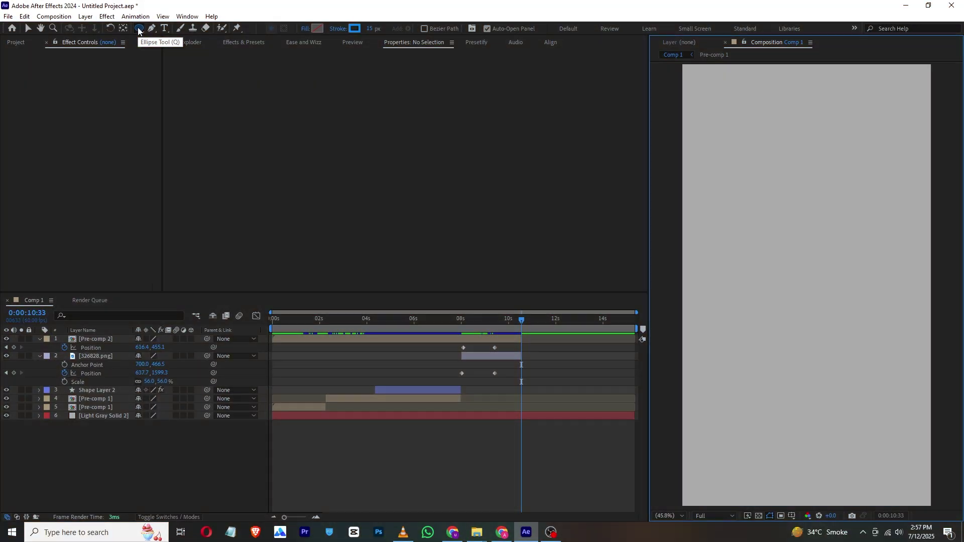
mouse_move(725, 191)
left_mouse_down()
mouse_move(785, 276)
mouse_move(802, 404)
left_mouse_up()
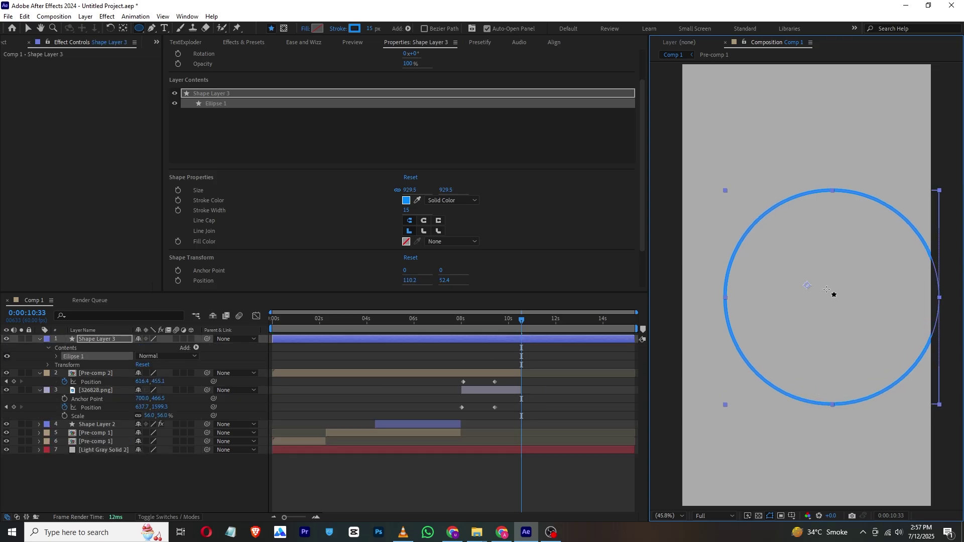
Step: Move the blue circle to position -1.1, 37.1 so it sits horizontally centred in the frame
key("v")
left_click_drag(818, 287, 798, 285)
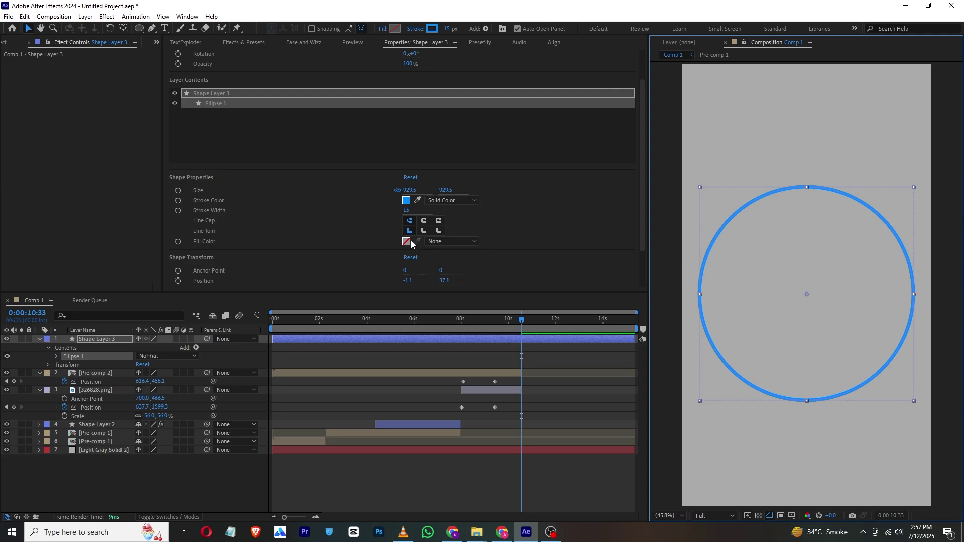
Step: Try a solid red fill on the circle and set the fill back to None
left_click(441, 242)
left_click(440, 261)
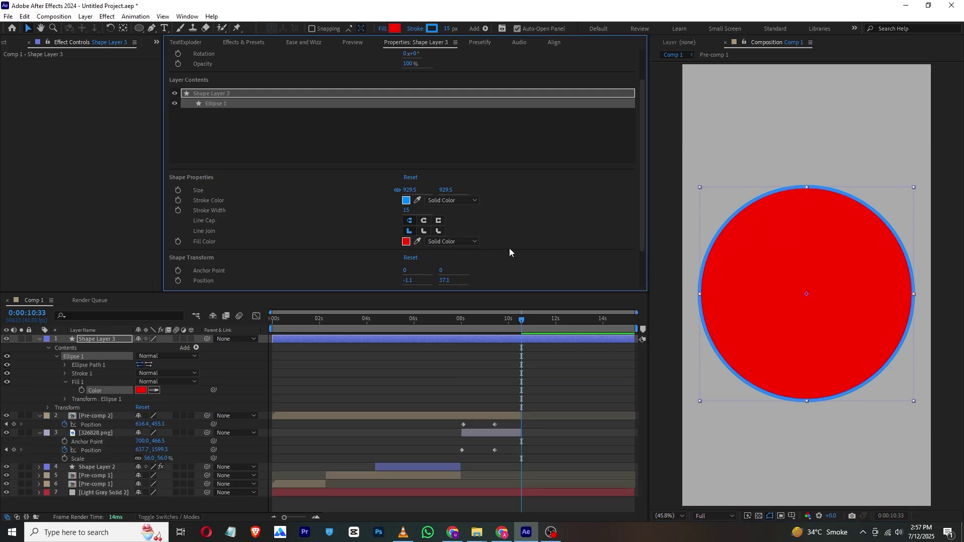
left_click(439, 242)
left_click(454, 250)
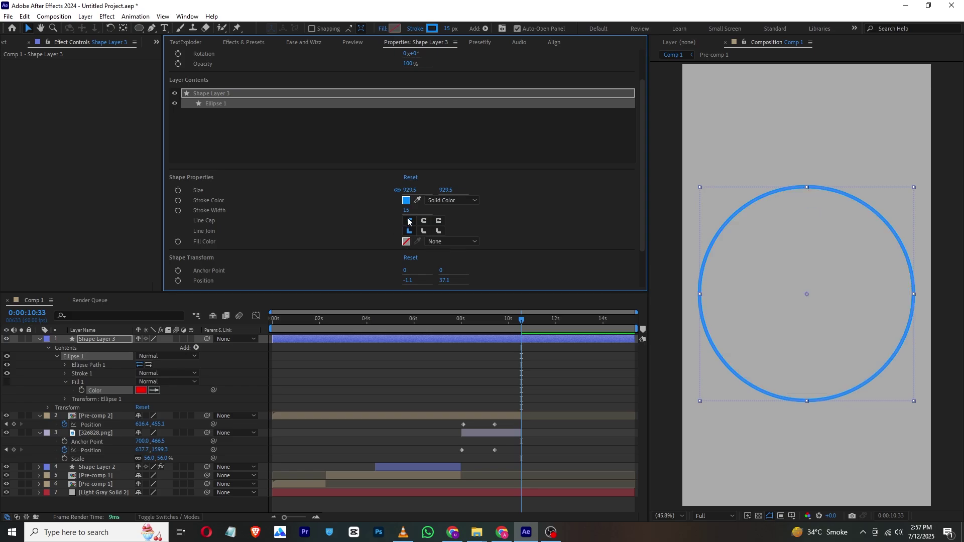
Step: Keep the circle's stroke as a solid color and set its width to 149 px
left_click(439, 201)
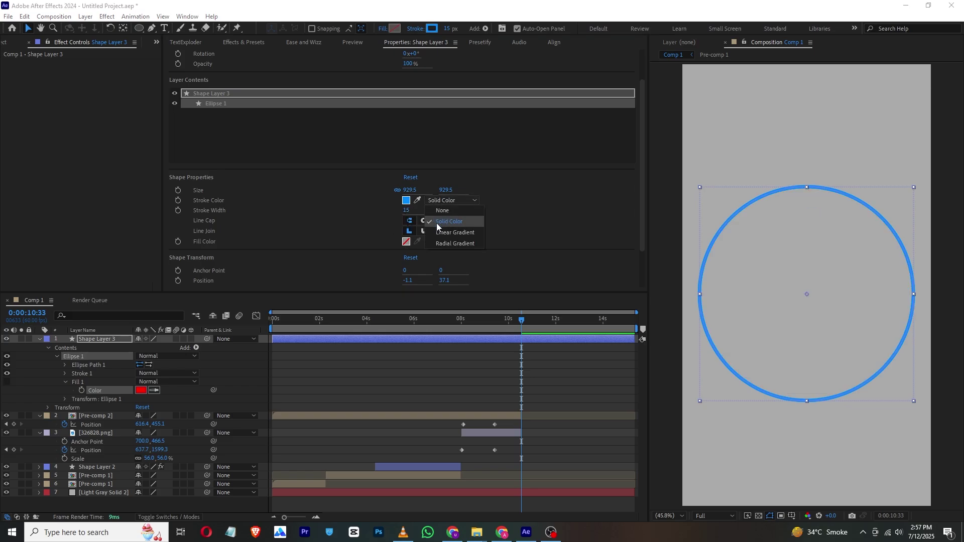
left_click(436, 222)
left_click_drag(407, 210, 485, 222)
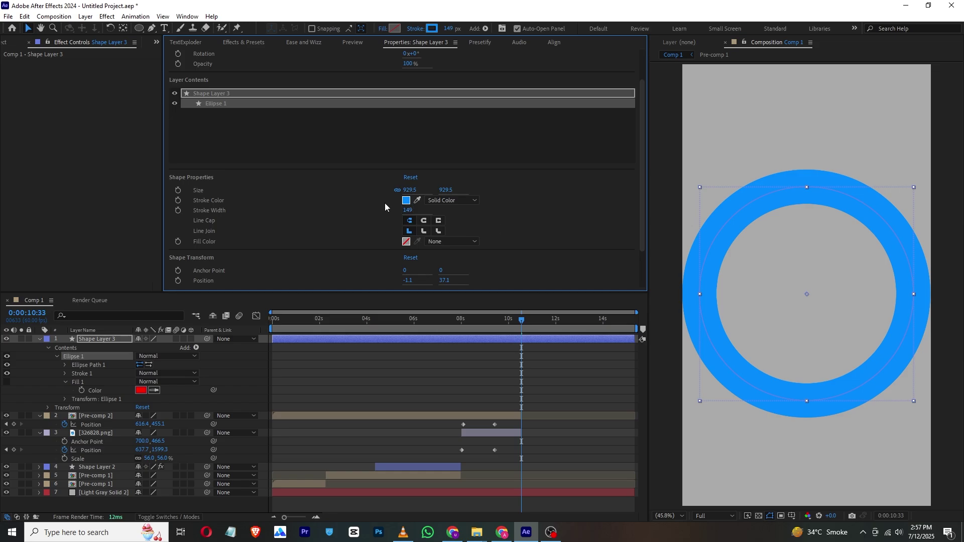
Step: Scale the Shape Layer 3 ring to 76% and compare it with the ring in the VLC reference video
left_click(111, 339)
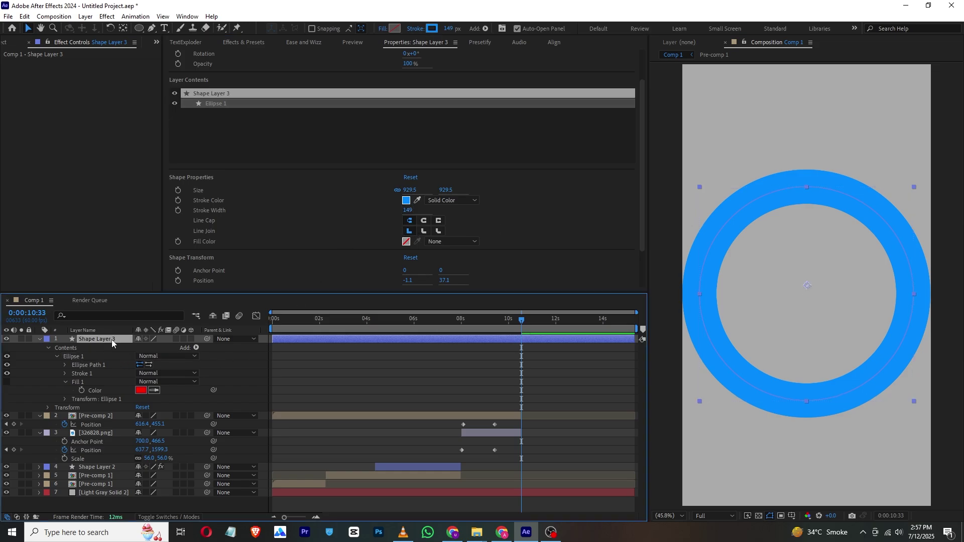
key("s")
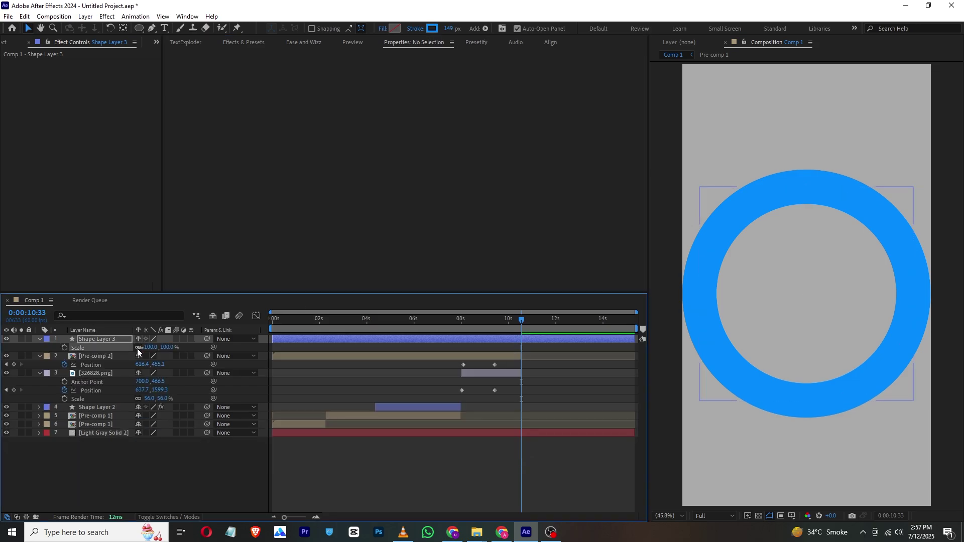
left_click_drag(146, 347, 138, 349)
left_click(163, 439)
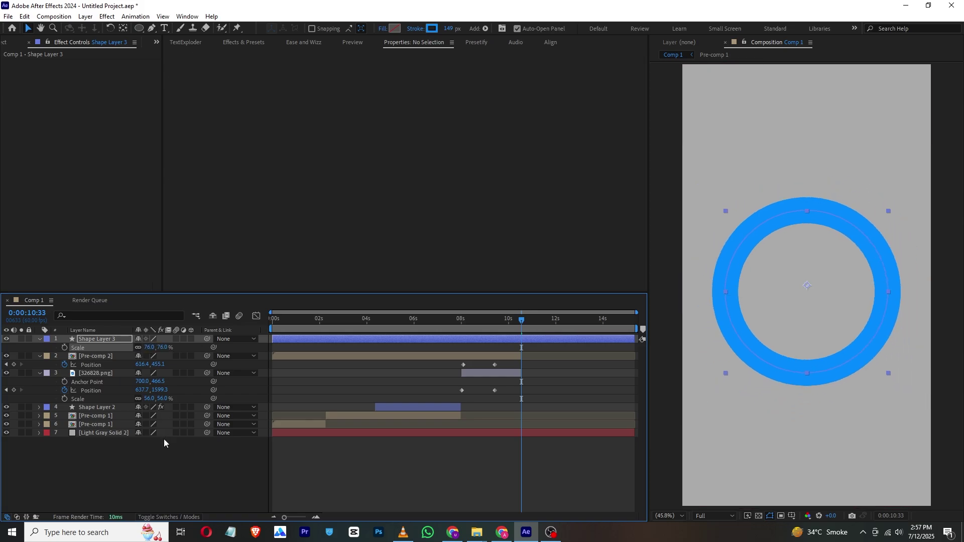
left_click(403, 532)
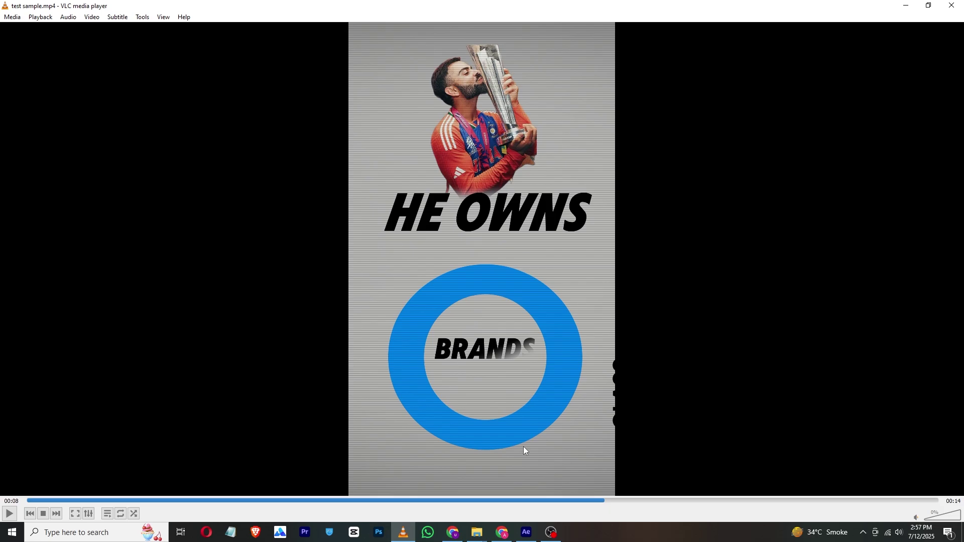
left_click(528, 533)
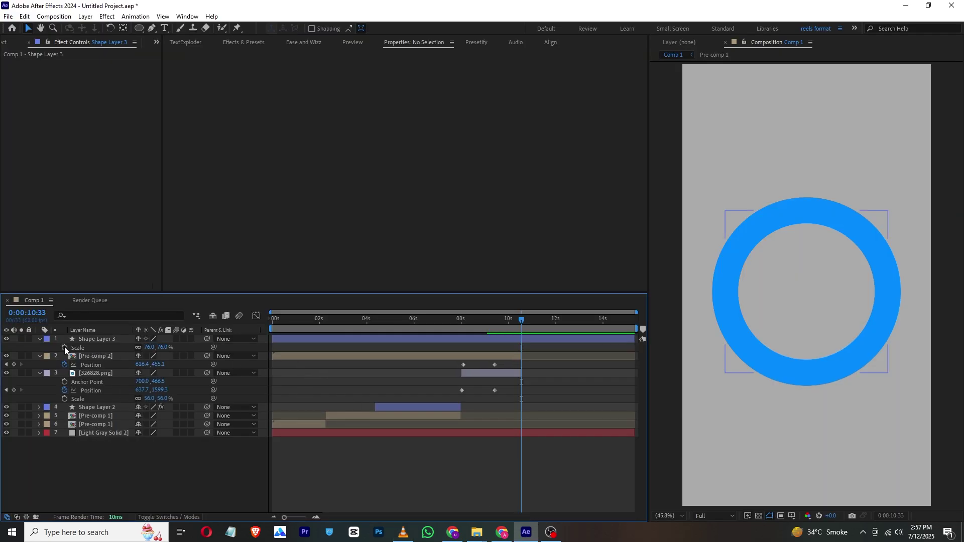
Step: Add Trim Paths to Shape Layer 3 and reveal its properties
left_click(39, 339)
left_click(40, 339)
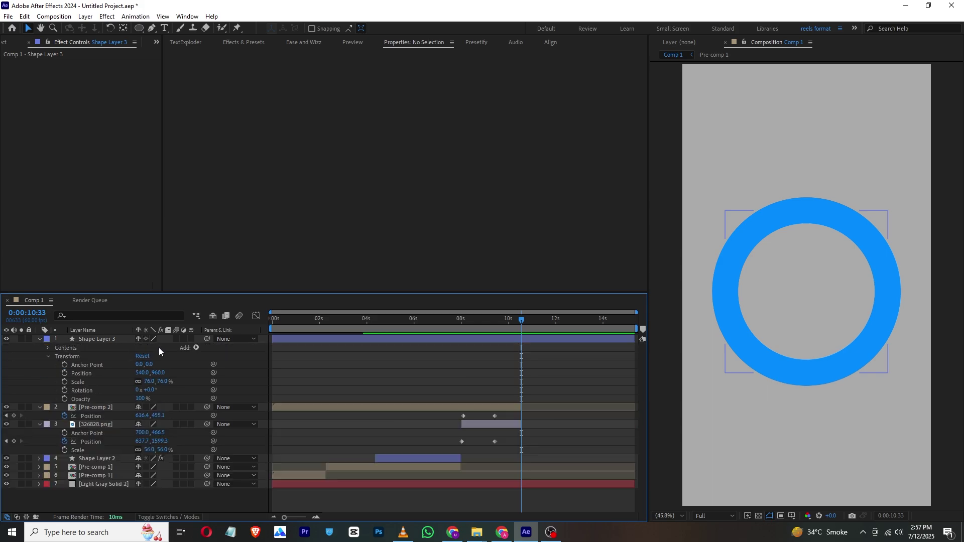
left_click(197, 348)
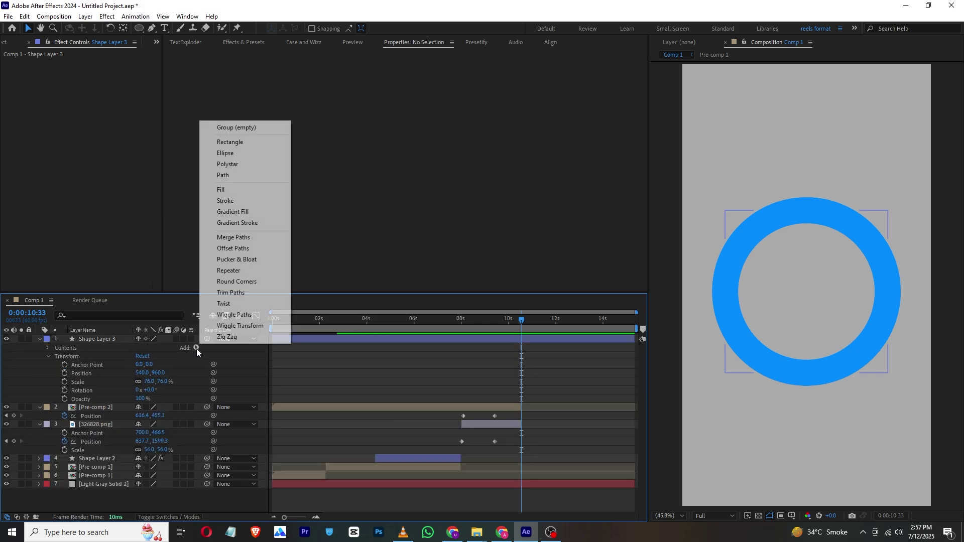
left_click(241, 295)
left_click(56, 365)
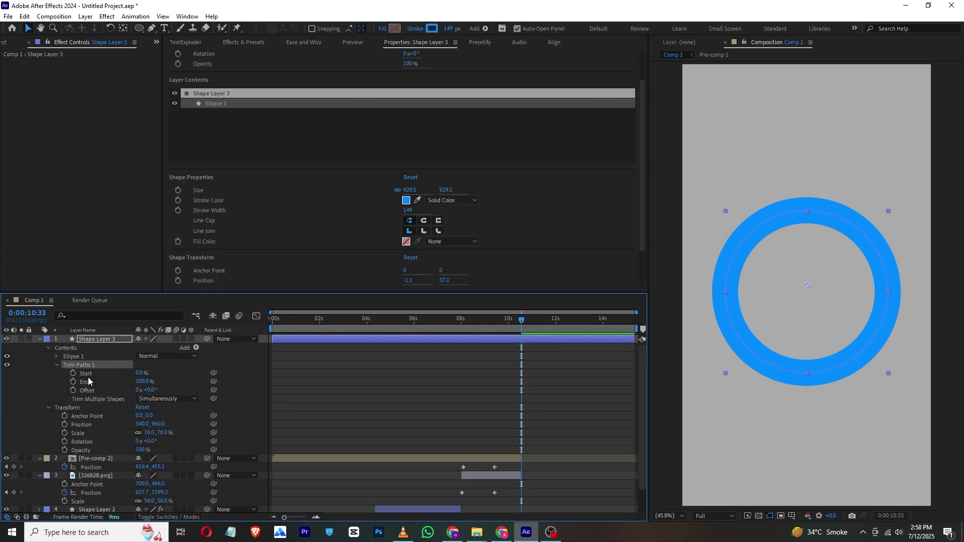
Step: Keyframe the Trim Paths Start at 0% at 0:00:10:33 and 100% at 0:00:12:28, and scrub through the result
left_click(82, 374)
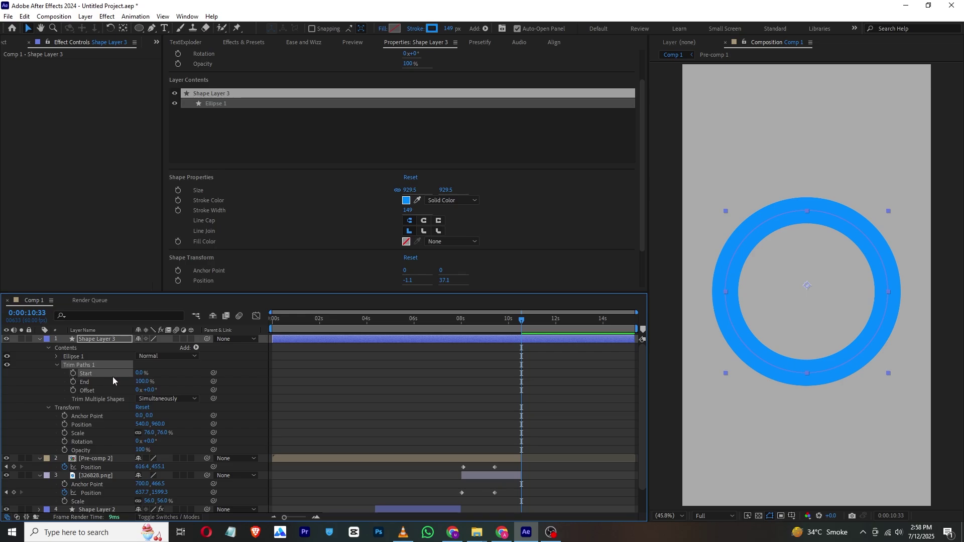
left_click(73, 373)
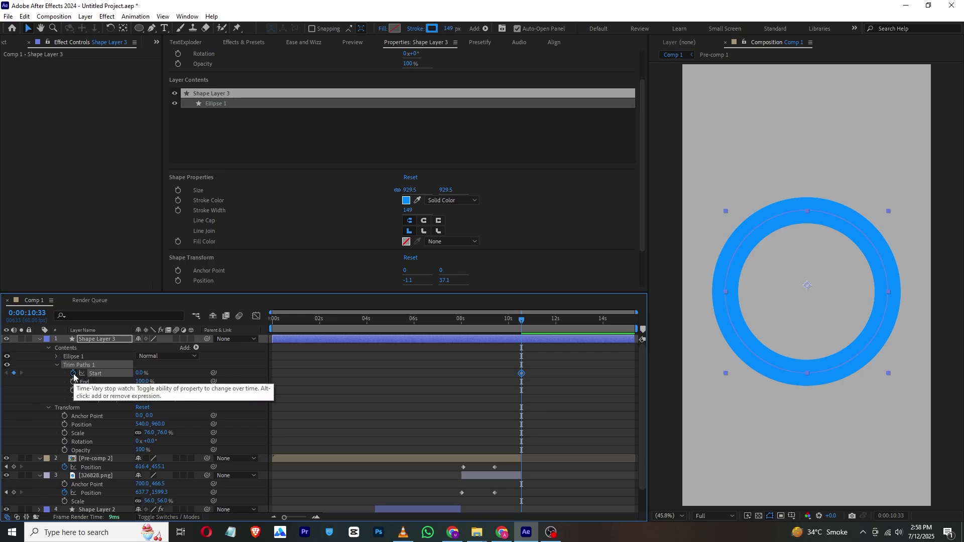
key("space")
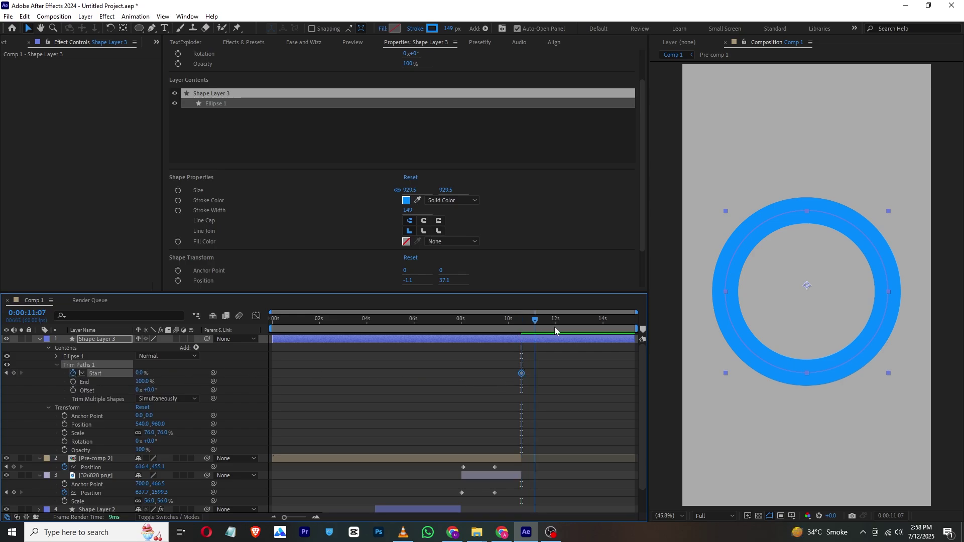
left_click_drag(141, 374, 203, 377)
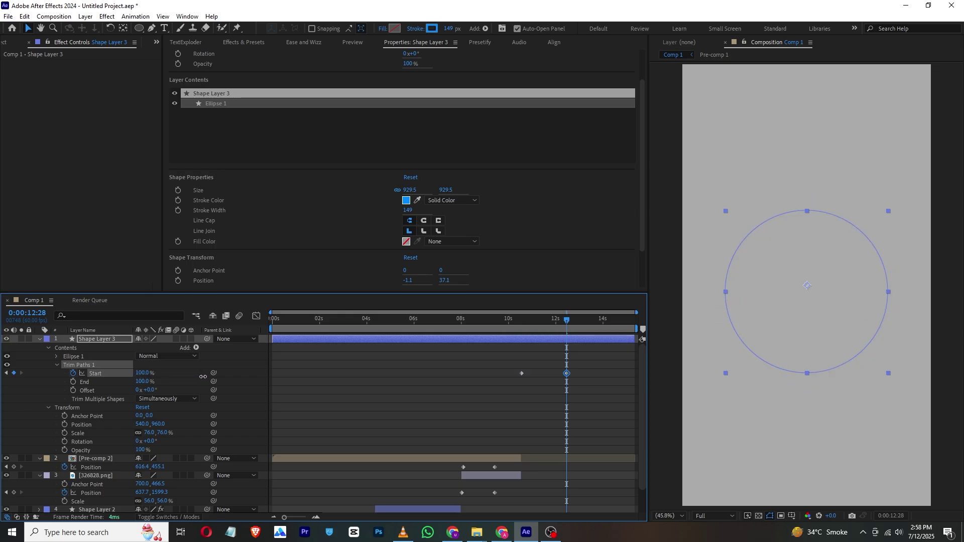
left_click_drag(521, 325, 556, 322)
Step: Set the Trim Paths Offset to 140° and remove the Start keyframes at 0:00:10:35
left_click_drag(148, 395, 495, 321)
mouse_move(516, 327)
left_mouse_down()
mouse_move(536, 333)
mouse_move(522, 332)
left_mouse_up()
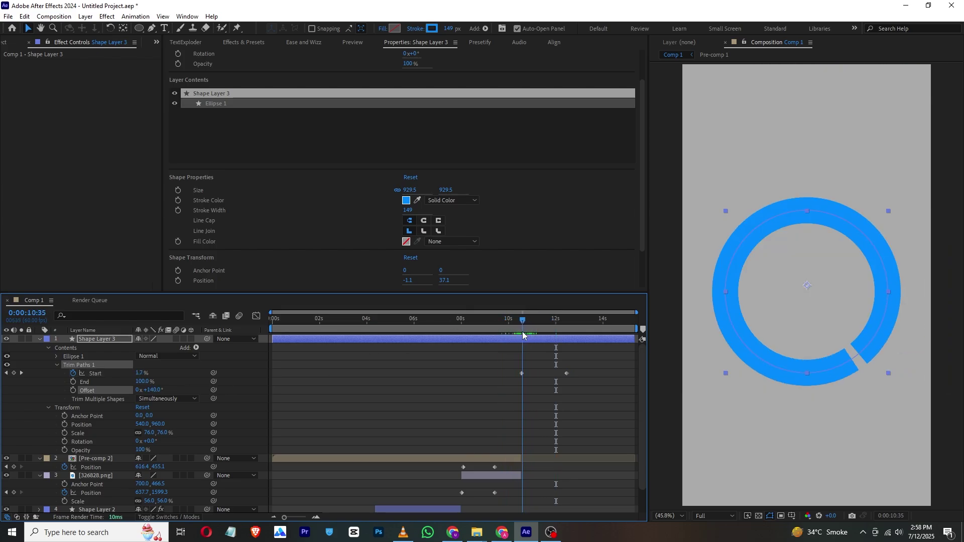
left_click(73, 373)
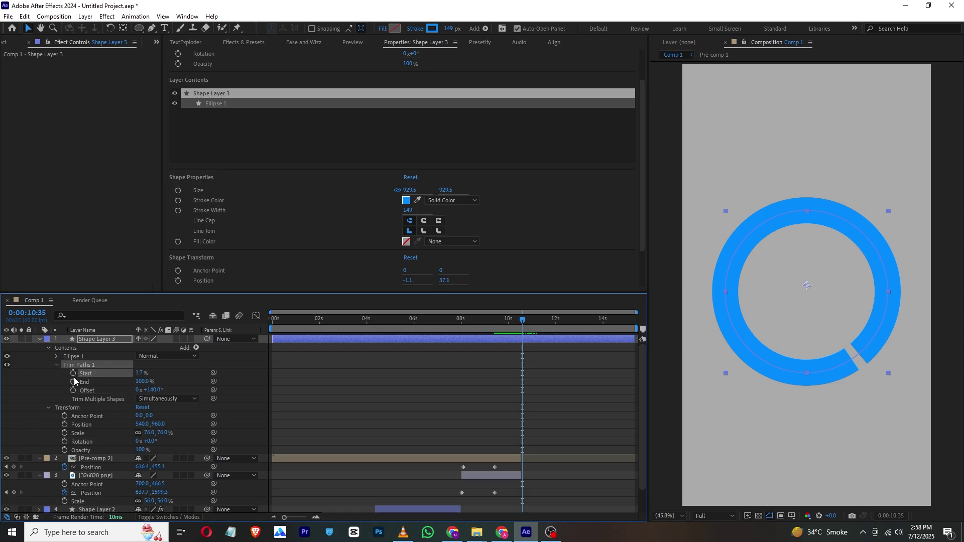
Step: Keyframe the Trim Paths End from 0% at 0:00:10:35 to 100% at 0:00:12:11
left_click(73, 381)
left_click_drag(526, 330, 559, 330)
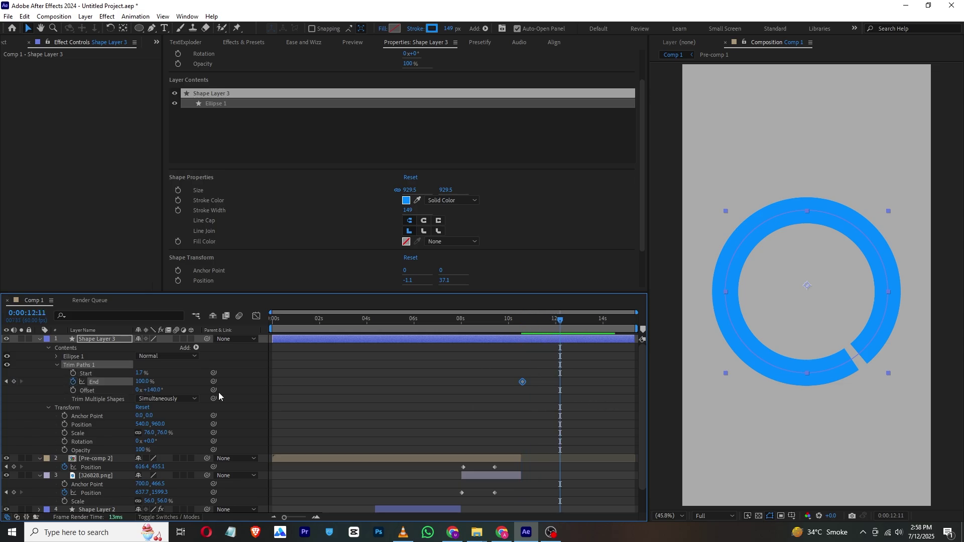
mouse_move(143, 382)
left_mouse_down()
mouse_move(90, 382)
mouse_move(155, 382)
left_mouse_up()
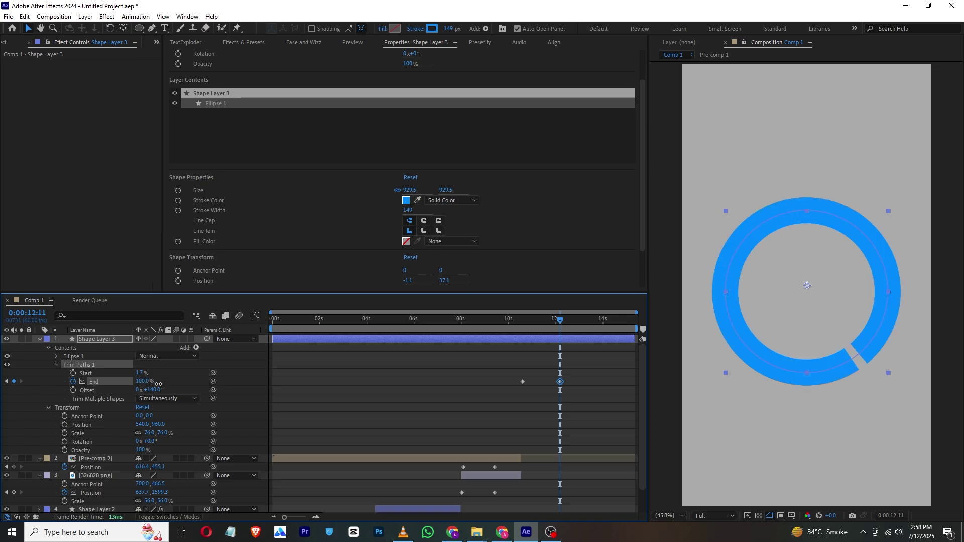
left_click_drag(508, 339, 517, 338)
key("ctrl+z")
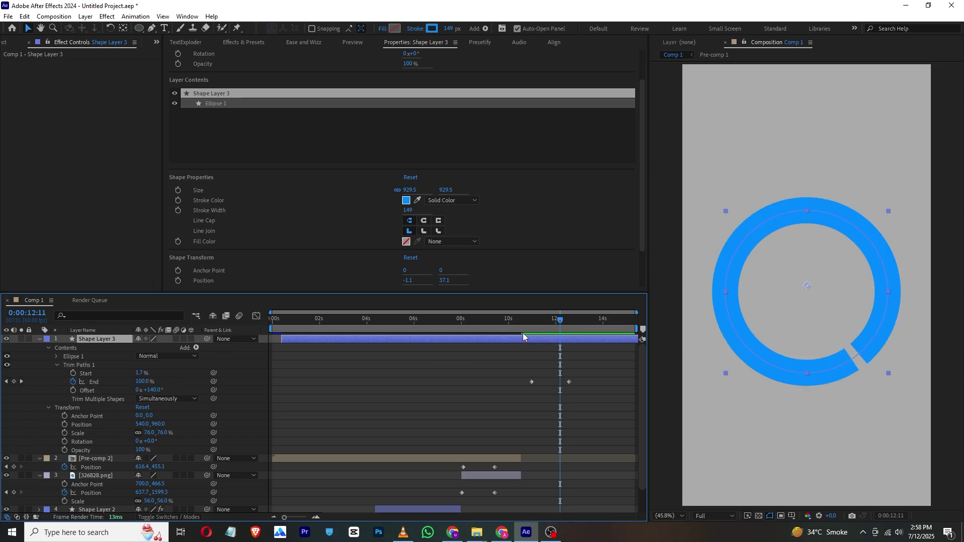
left_click(522, 319)
left_click_drag(140, 382, 103, 390)
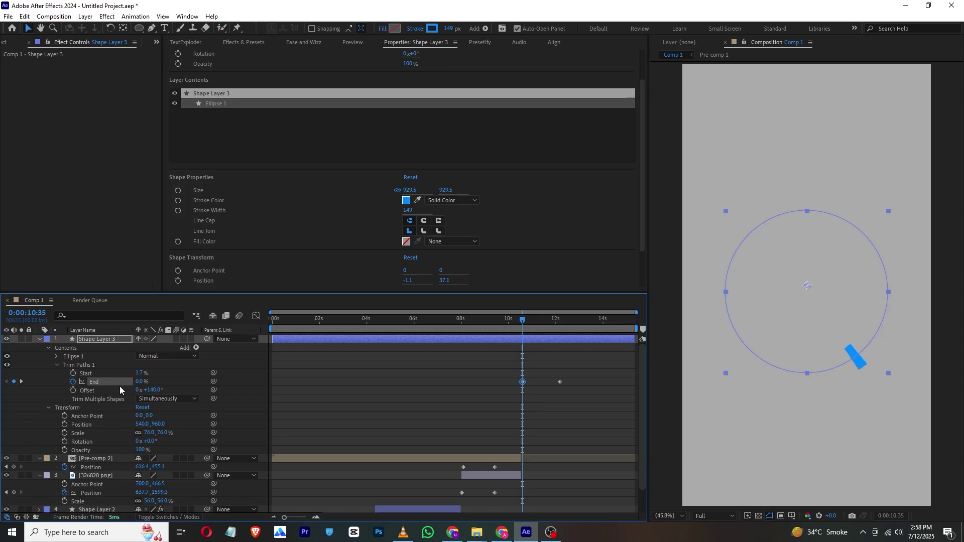
Step: Set the Trim Paths Start to 0% to close the ring's gap, and scrub through the drawing animation
left_click_drag(525, 329, 561, 338)
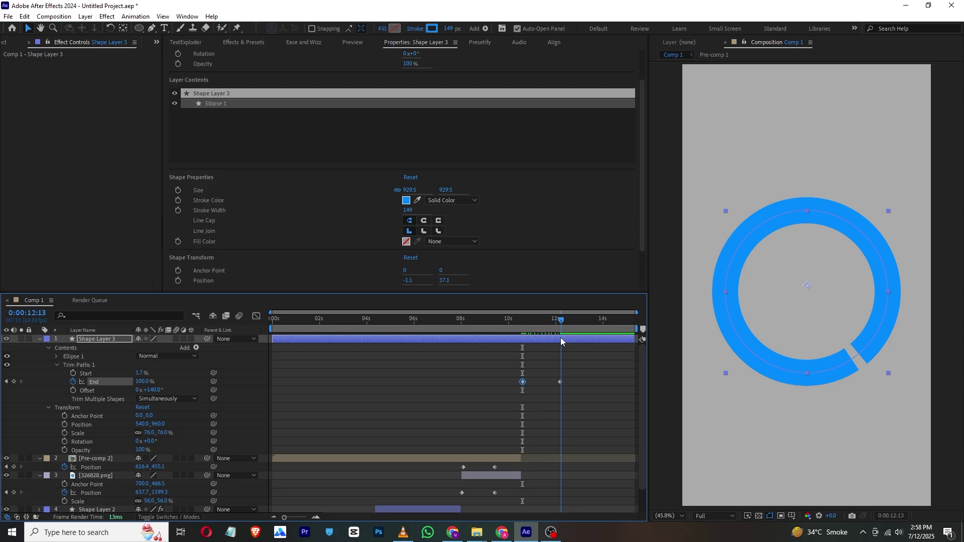
left_click(560, 382)
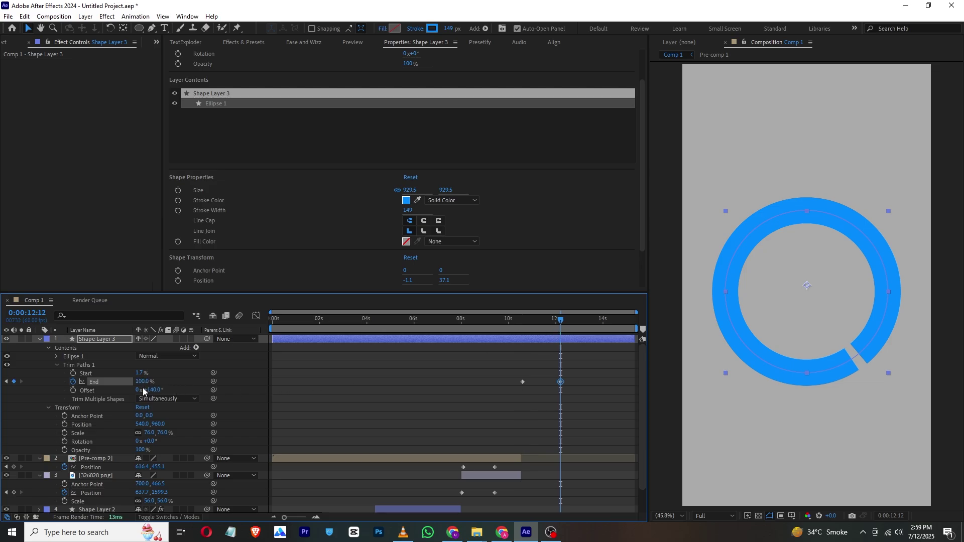
left_click_drag(141, 373, 121, 373)
left_click_drag(517, 329, 566, 345)
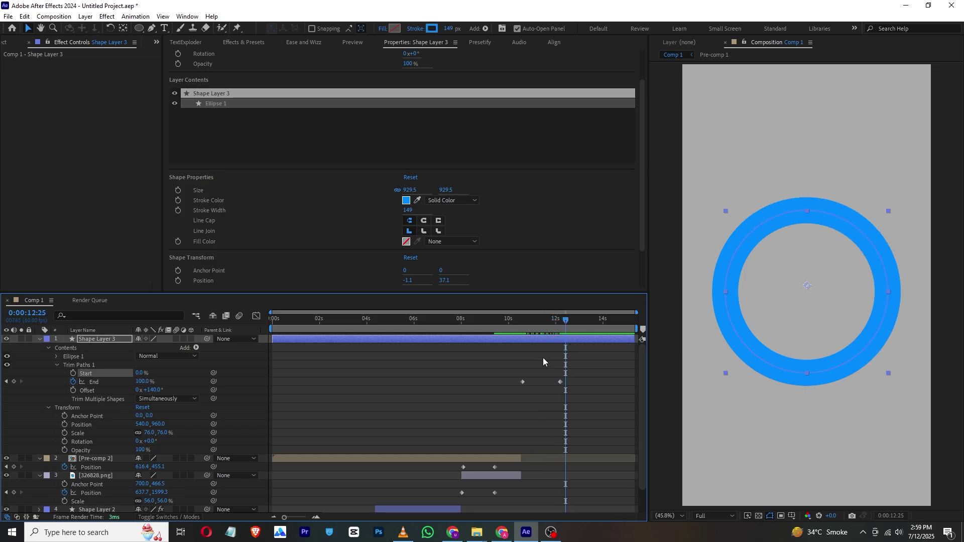
Step: Collapse the ring layer, examine the VLC reference video up to about 00:11, and return to After Effects
left_click(40, 339)
left_click(393, 532)
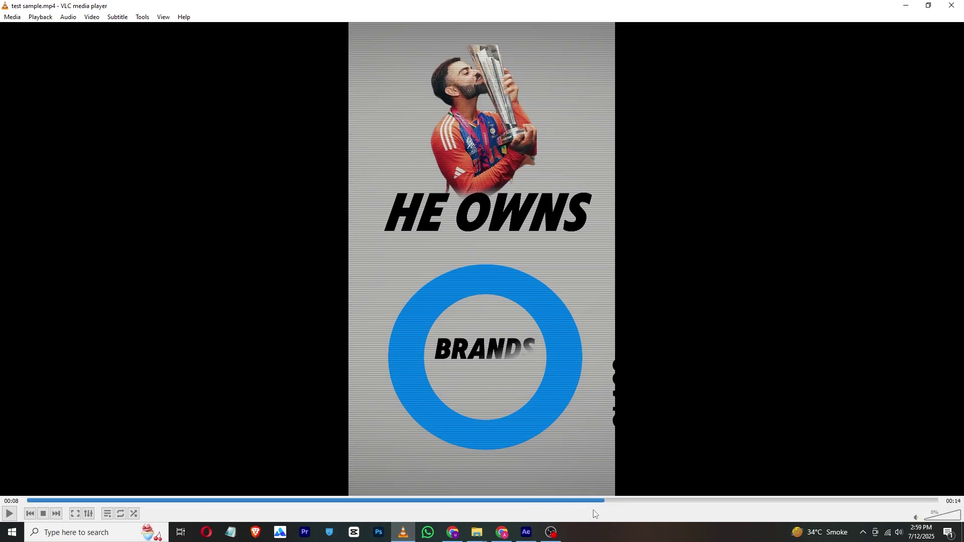
left_click_drag(612, 500, 779, 499)
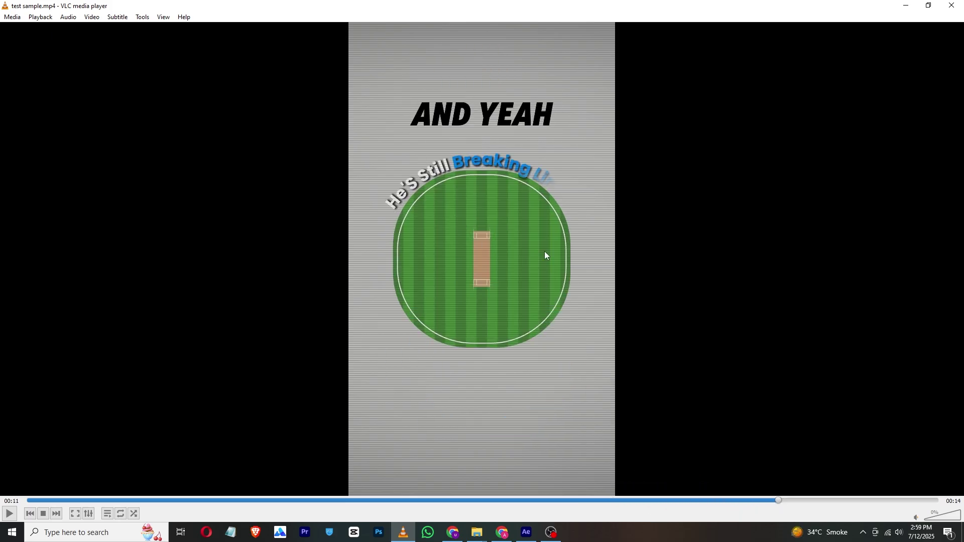
left_click(526, 533)
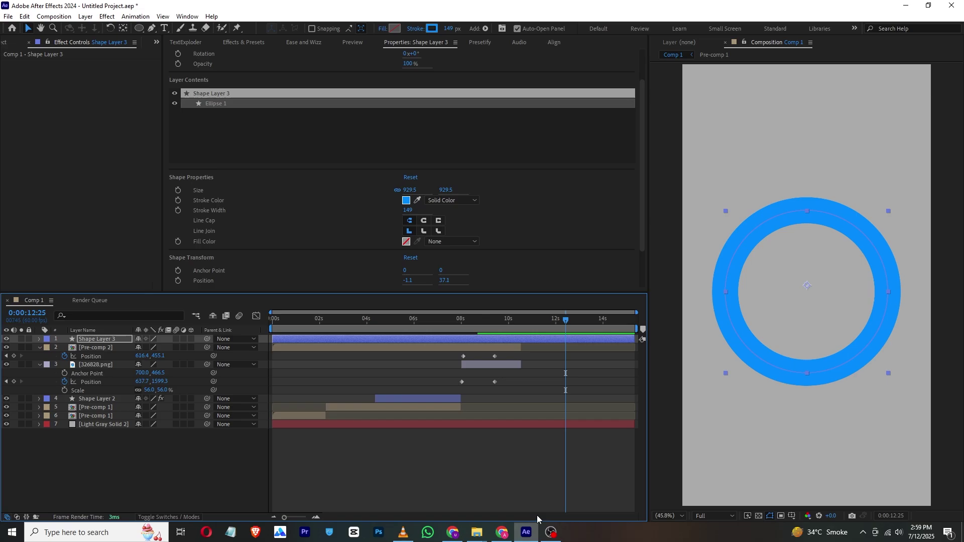
Step: Scrub through the portrait section up to about 0:00:05:11, deselect the ring layer and return to the composition's start
left_click_drag(355, 334, 397, 339)
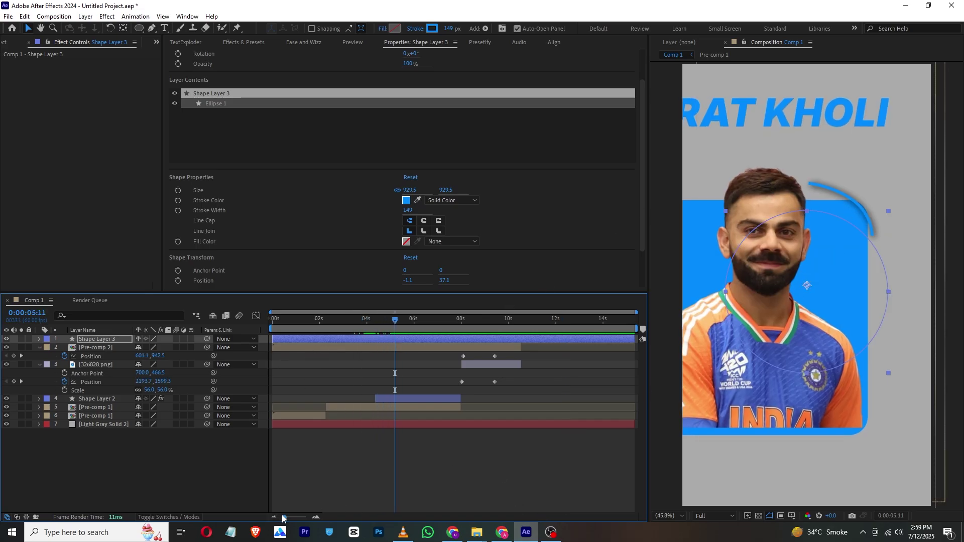
left_click(228, 493)
key("Home")
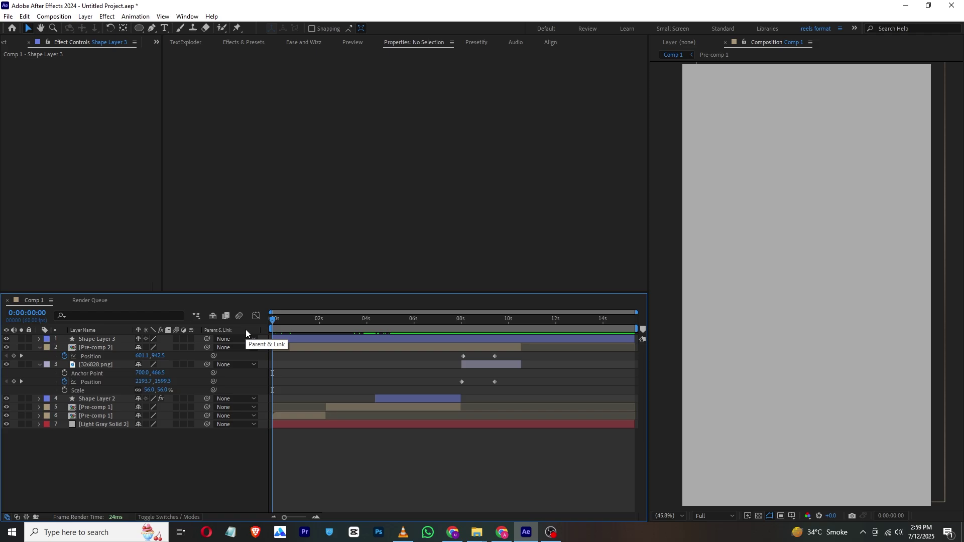